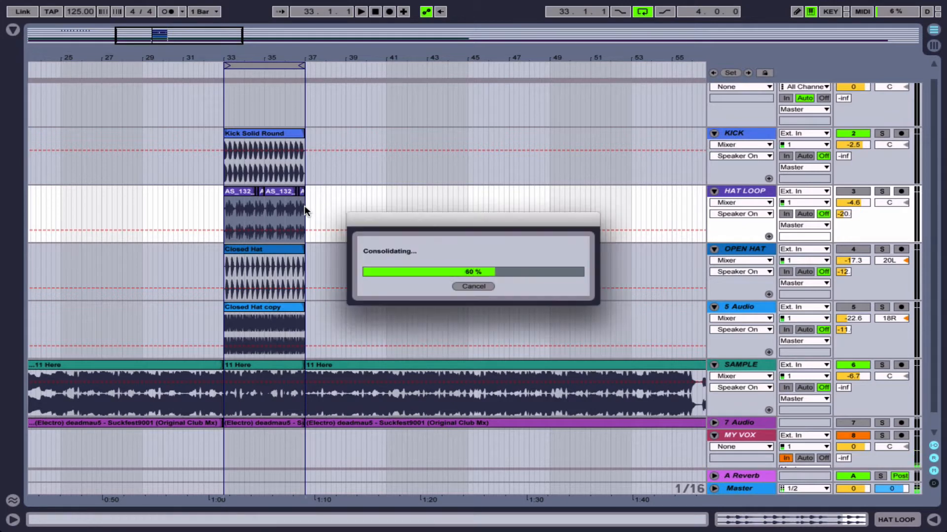
# Step: Delete the leftover kick clips between bars 9 and 17 on the KICK track
pyautogui.click(260, 130)
pyautogui.keyDown('shift'); pyautogui.click(267, 309); pyautogui.keyUp('shift')
pyautogui.hscroll(-10, 263, 271)
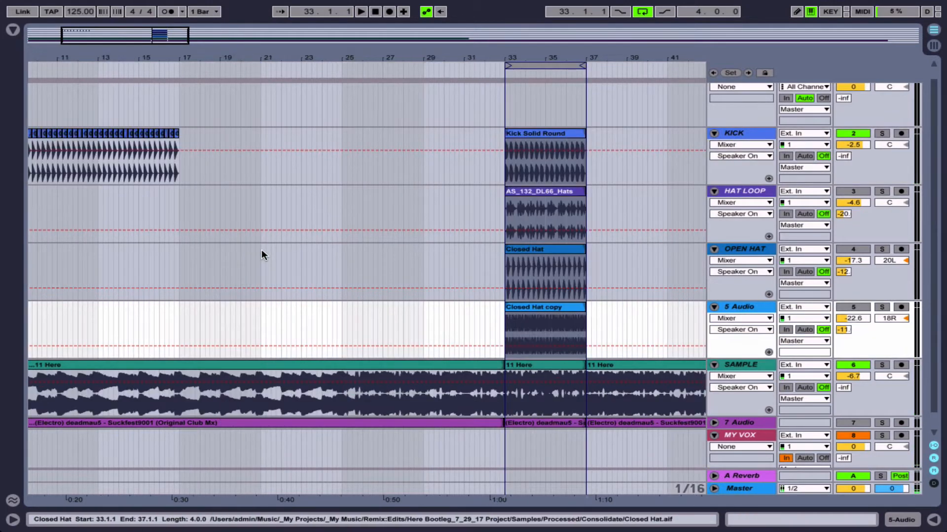
pyautogui.click(175, 134)
pyautogui.hscroll(-8, 197, 148)
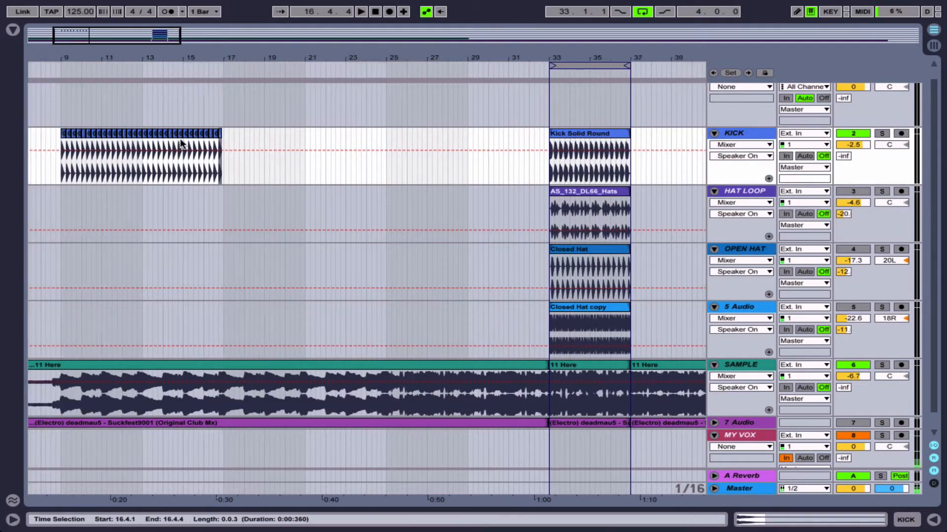
pyautogui.moveTo(190, 143); pyautogui.dragTo(366, 140)
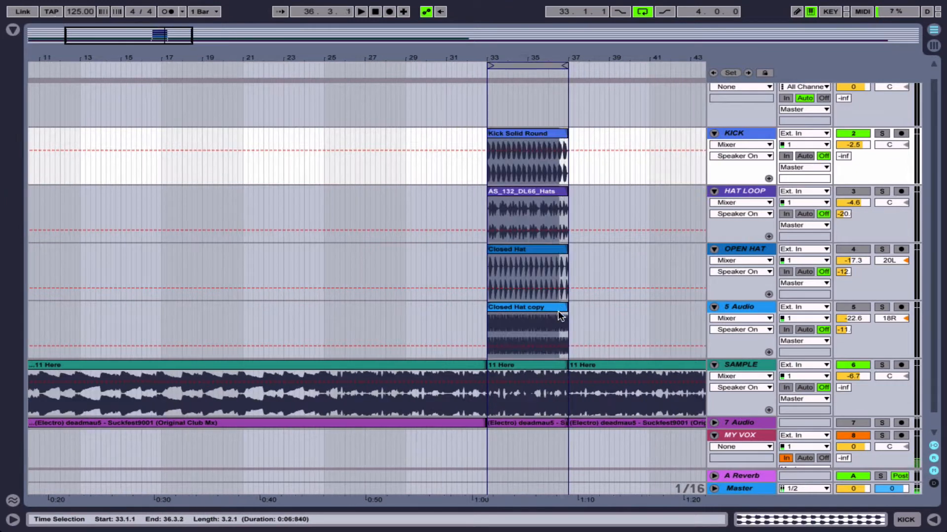
# Step: Move the four consolidated drum clips together from bar 33 to the start of the arrangement at bar 1
pyautogui.moveTo(561, 317); pyautogui.dragTo(567, 318)
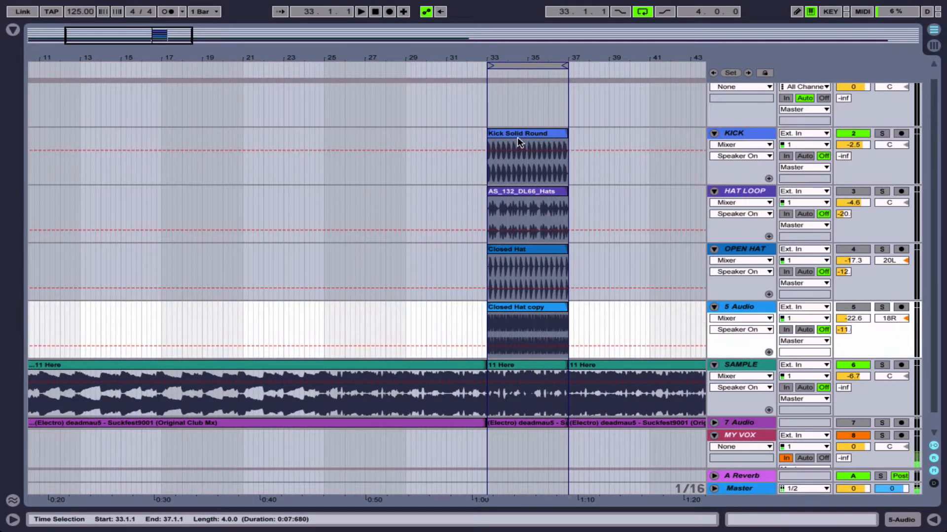
pyautogui.moveTo(523, 137); pyautogui.dragTo(80, 156)
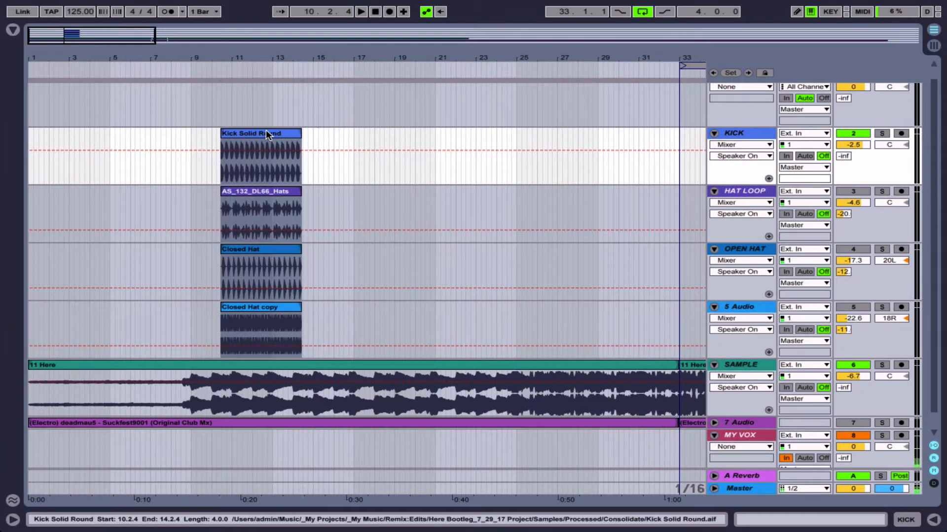
pyautogui.moveTo(265, 130); pyautogui.dragTo(74, 136)
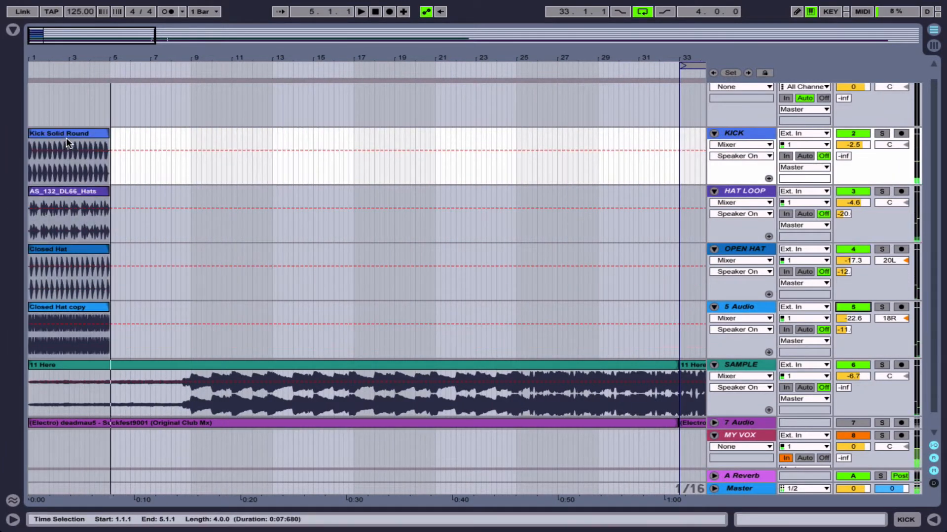
# Step: Duplicate the four-bar clips on the KICK, HAT LOOP, OPEN HAT and 5 Audio tracks until they reach bar 33
pyautogui.click(63, 195)
pyautogui.click(66, 250)
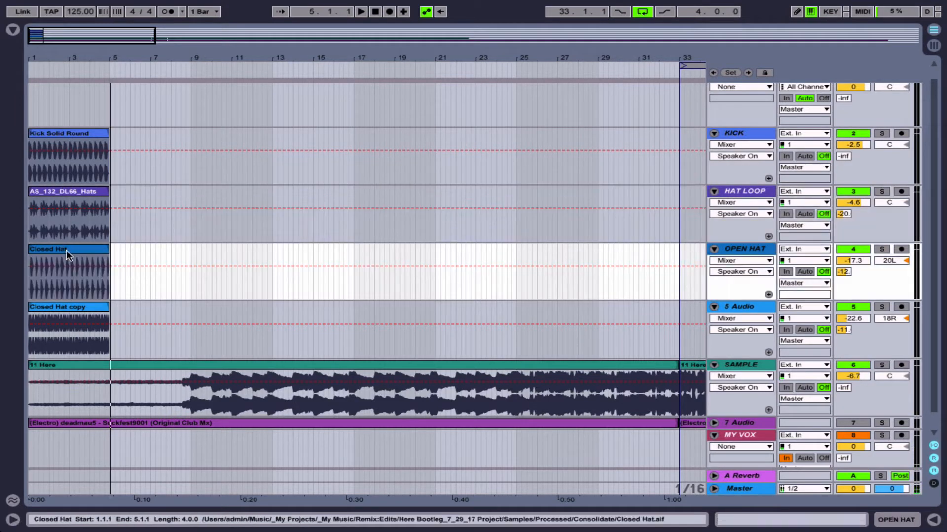
pyautogui.click(71, 303)
pyautogui.hotkey('ctrl', 'd')
pyautogui.hotkey('ctrl', 'd')
pyautogui.hotkey('ctrl', 'd')
pyautogui.hotkey('ctrl', 'd')
pyautogui.hotkey('ctrl', 'd')
pyautogui.hotkey('ctrl', 'd')
pyautogui.hotkey('ctrl', 'd')
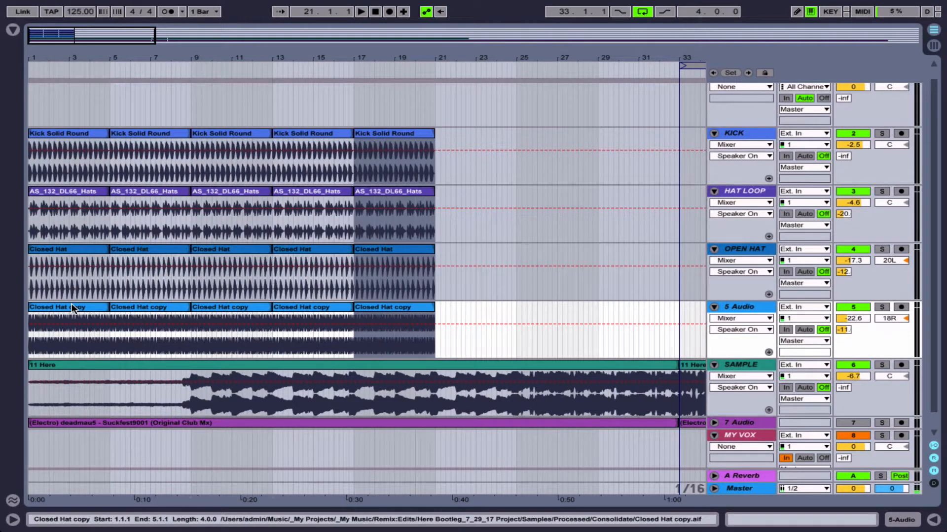
# Step: Deactivate the first two Closed Hat copy clips on the 5 Audio track, covering bars 1 to 9
pyautogui.click(87, 305)
pyautogui.press('0')
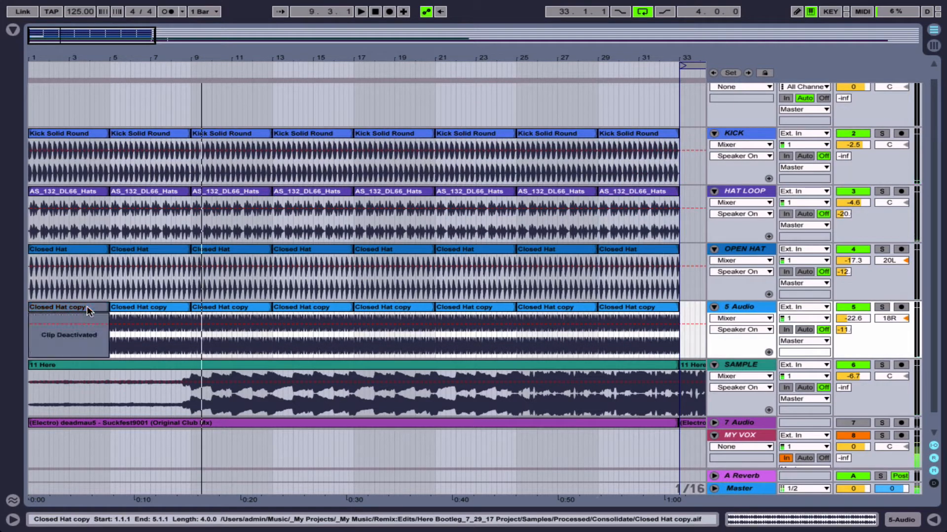
pyautogui.click(125, 308)
pyautogui.press('0')
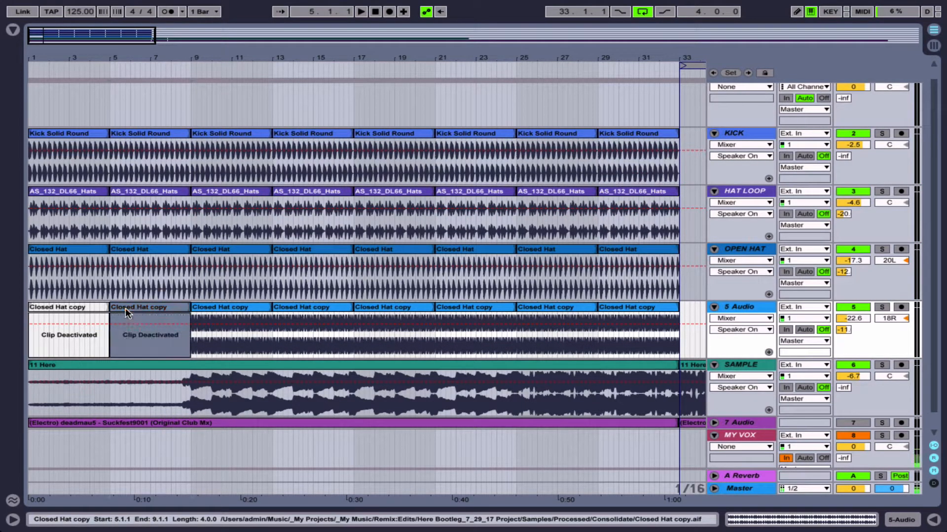
pyautogui.click(100, 248)
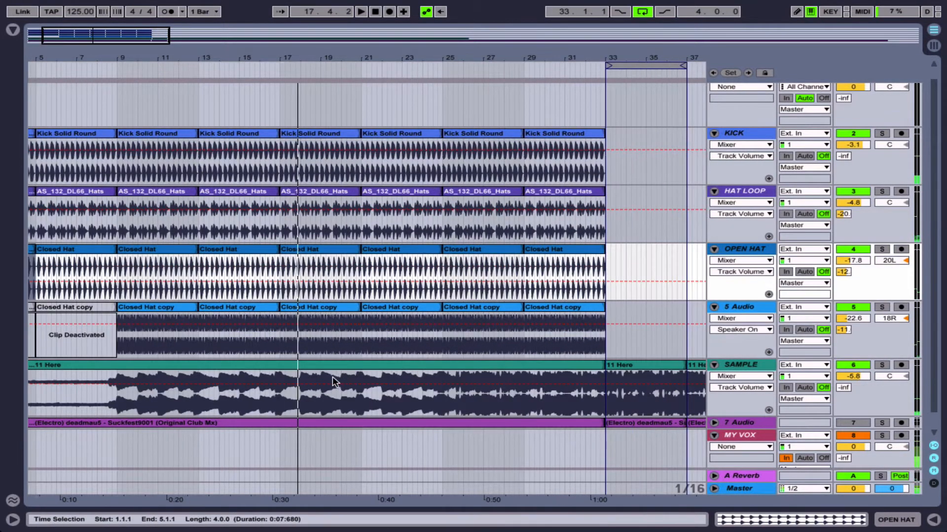
# Step: Examine the loud passage of the SAMPLE track by highlighting it from about bar 9 to bar 22
pyautogui.moveTo(120, 397); pyautogui.dragTo(386, 403)
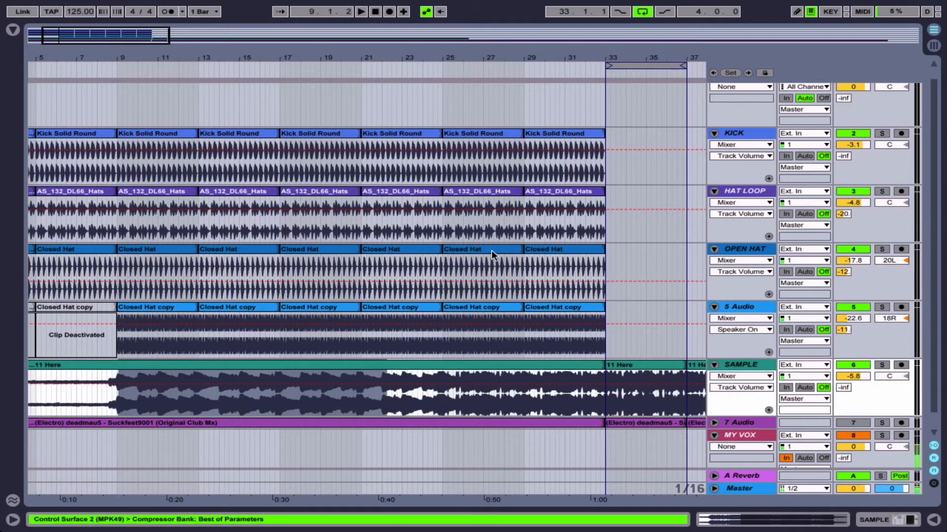
pyautogui.scroll(-1, 491, 251)
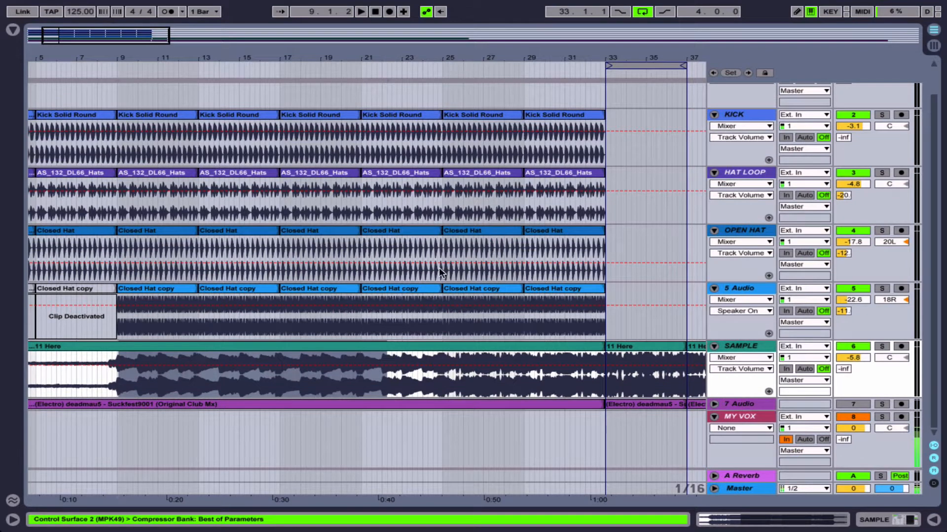
pyautogui.scroll(2, 439, 267)
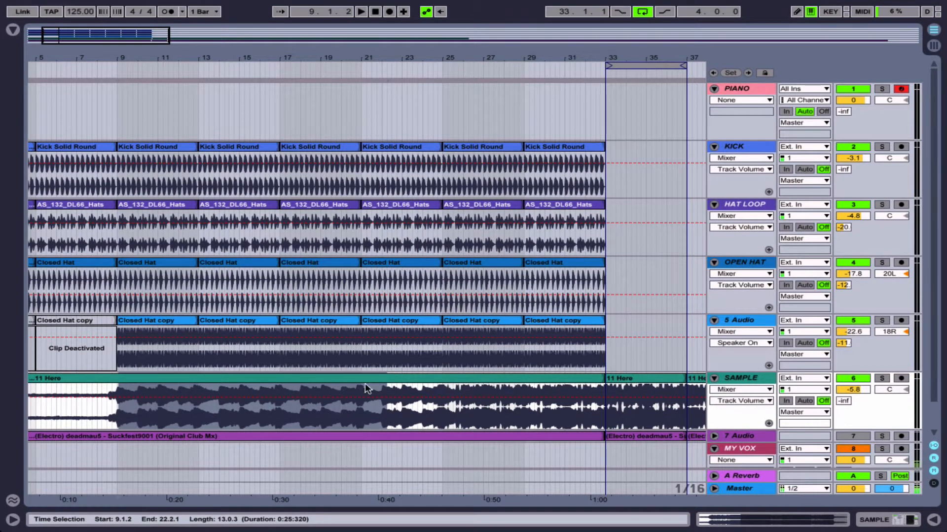
pyautogui.click(118, 414)
pyautogui.moveTo(119, 414); pyautogui.dragTo(409, 417)
pyautogui.click(383, 415)
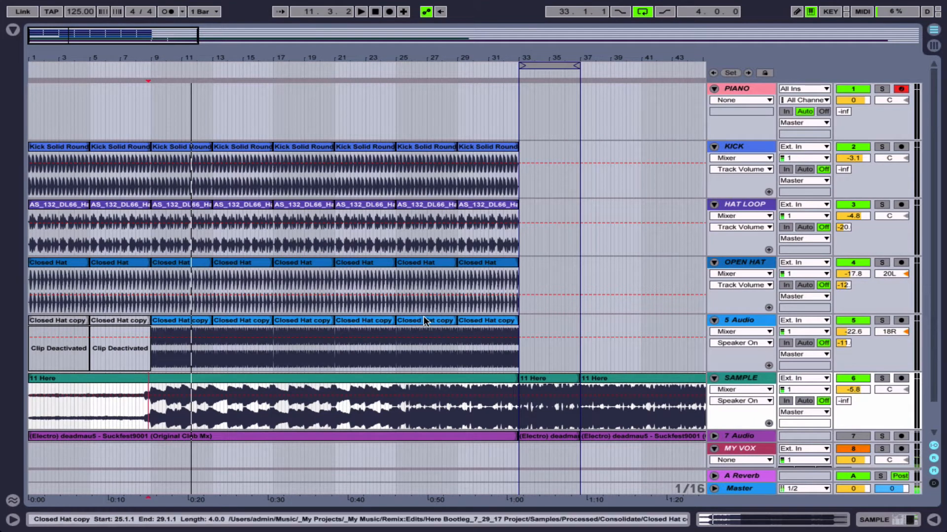
# Step: Add an EQ Eight audio effect after the Compressor on the SAMPLE track
pyautogui.click(14, 30)
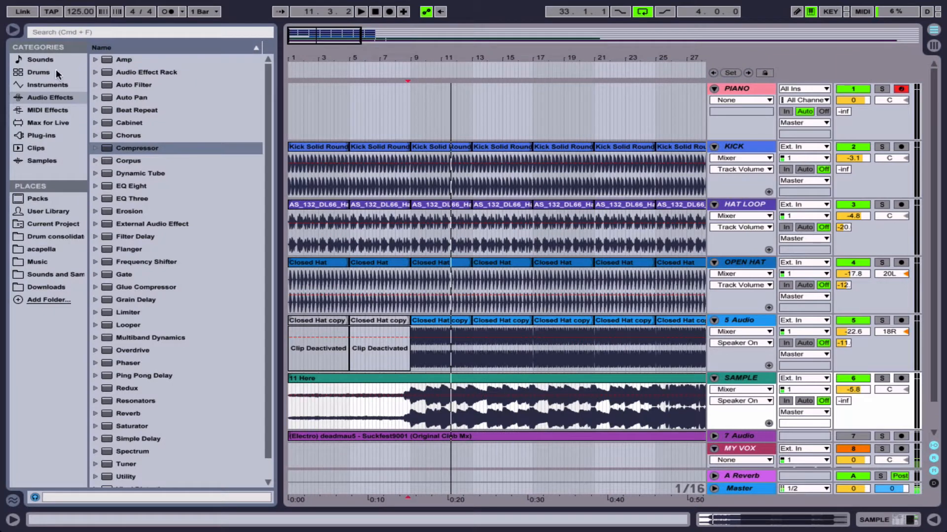
pyautogui.click(38, 97)
pyautogui.moveTo(128, 185); pyautogui.dragTo(451, 409)
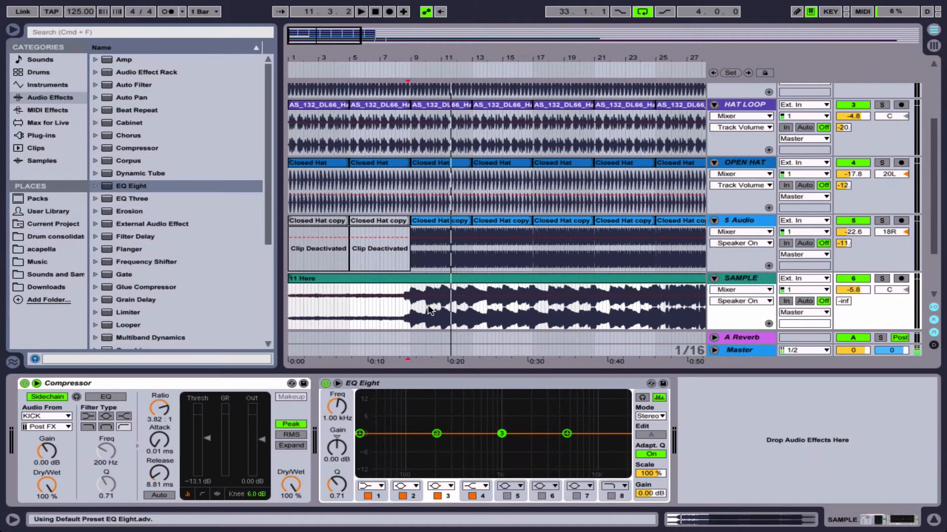
# Step: Set EQ Eight band 1 to the steepest low-cut filter at about 155 Hz while auditioning the sample from bar 9
pyautogui.click(404, 279)
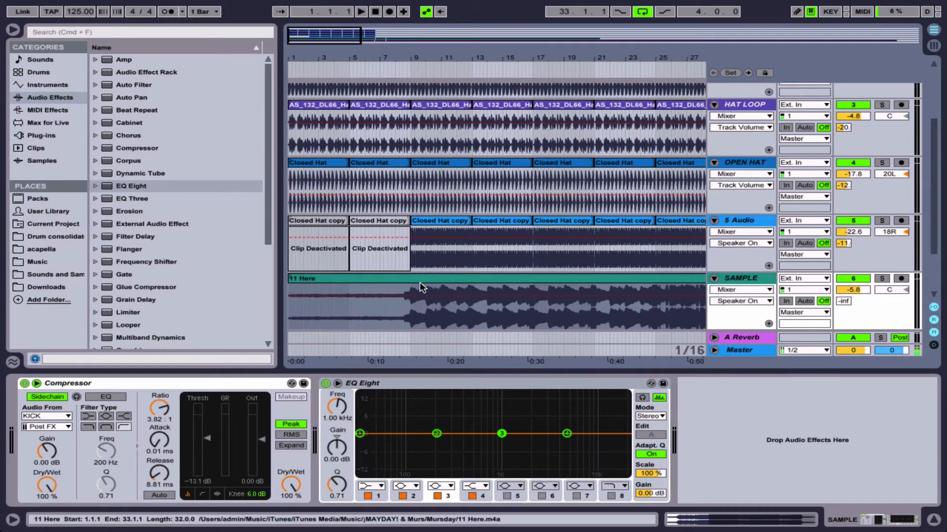
pyautogui.click(408, 307)
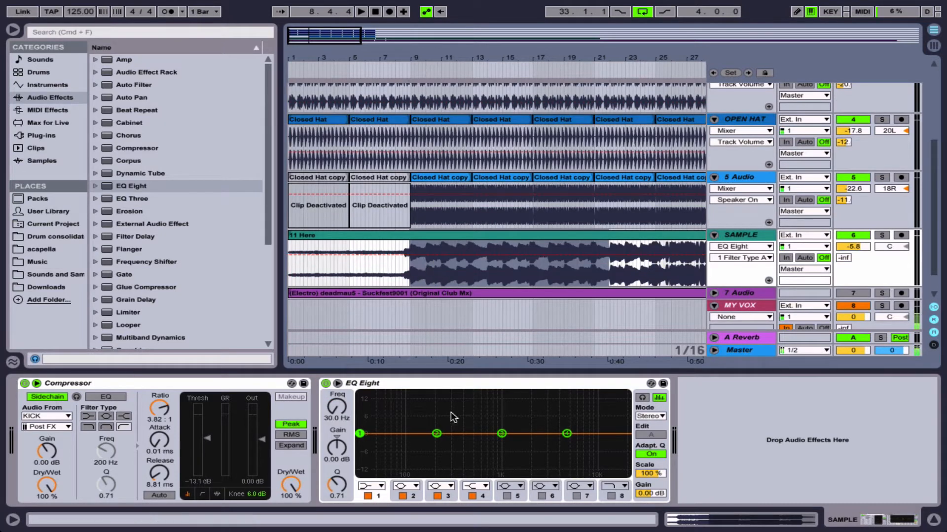
pyautogui.click(368, 488)
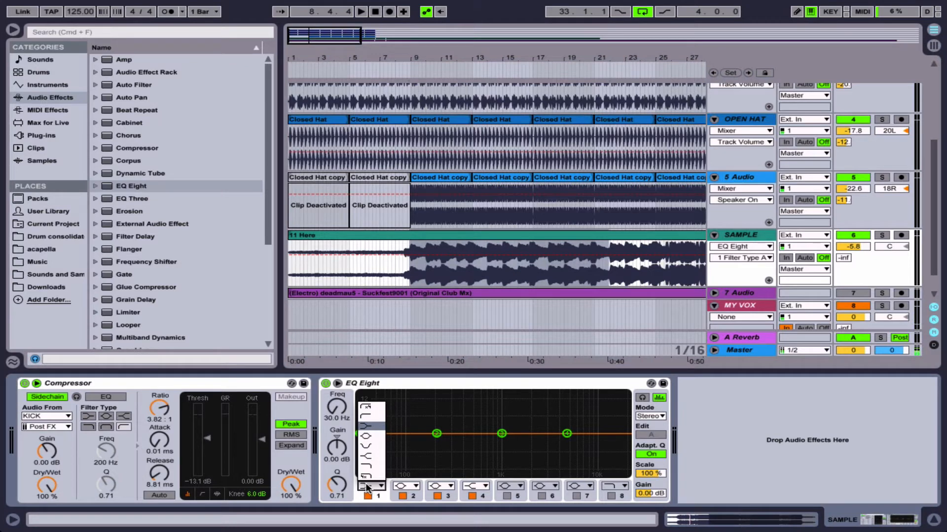
pyautogui.click(371, 418)
pyautogui.moveTo(360, 444); pyautogui.dragTo(472, 443)
pyautogui.press('space')
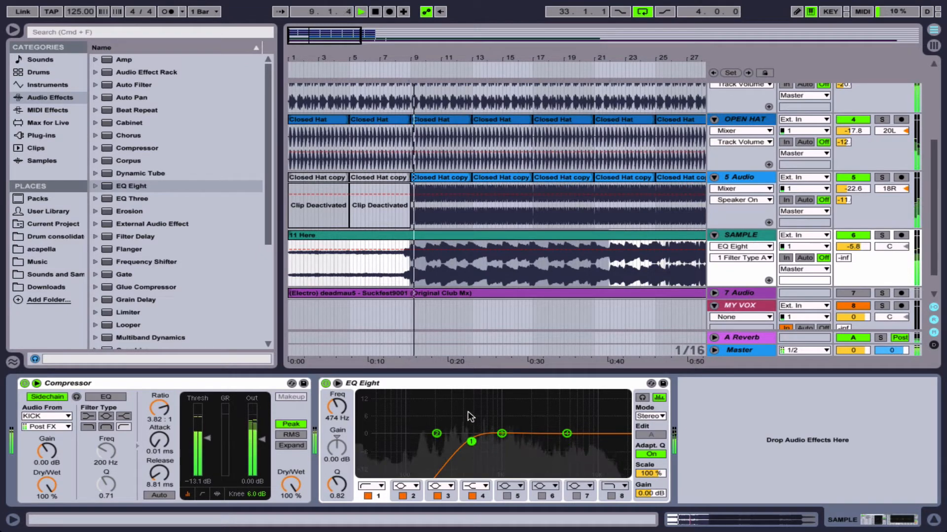
pyautogui.moveTo(471, 442); pyautogui.dragTo(427, 442)
pyautogui.click(371, 485)
pyautogui.click(369, 407)
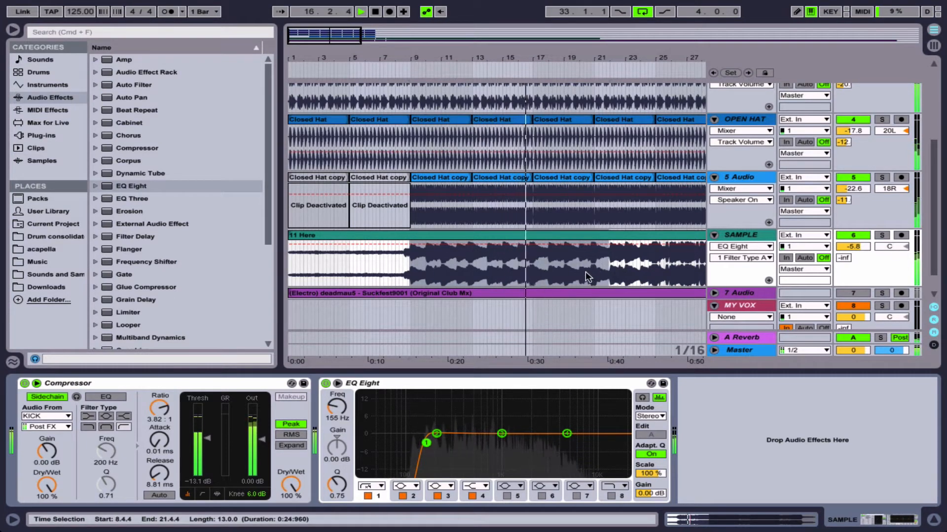
pyautogui.press('space')
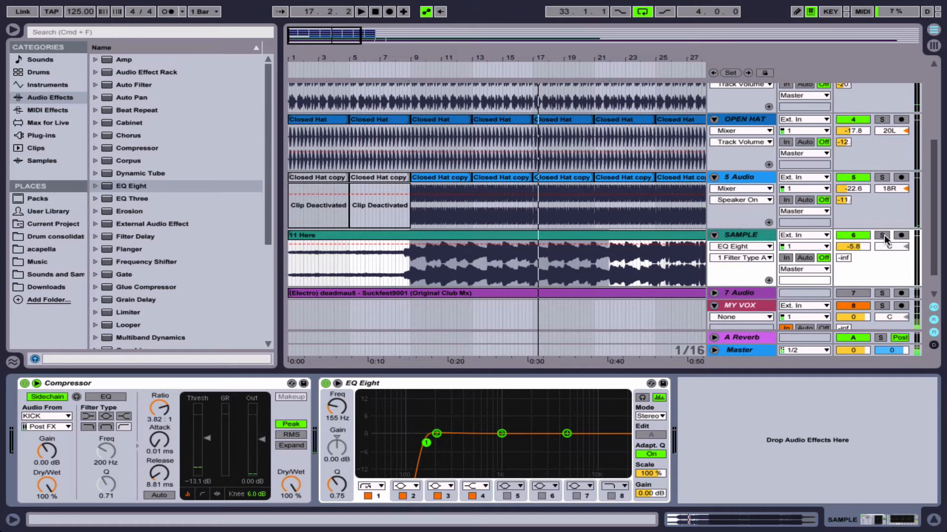
# Step: Play the SAMPLE section with EQ Eight bypassed, and switch the EQ back on to compare the low end
pyautogui.click(326, 383)
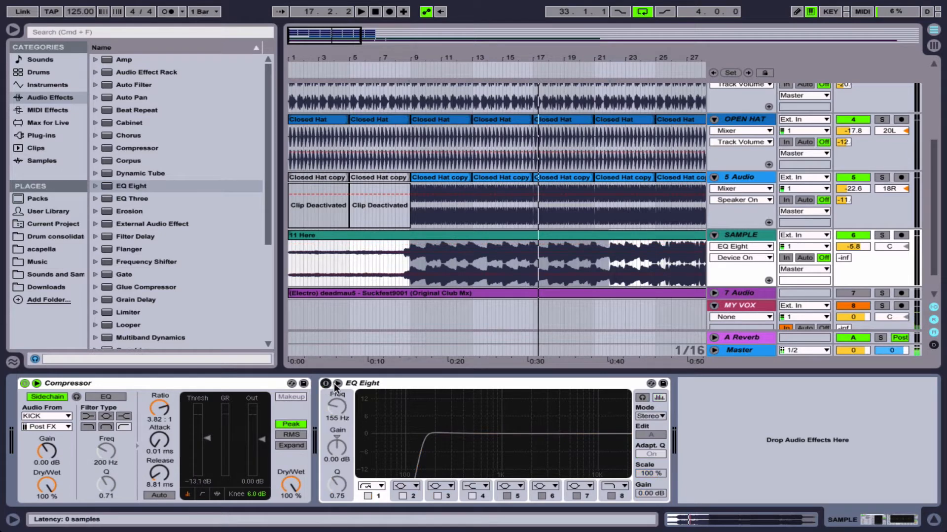
pyautogui.press('space')
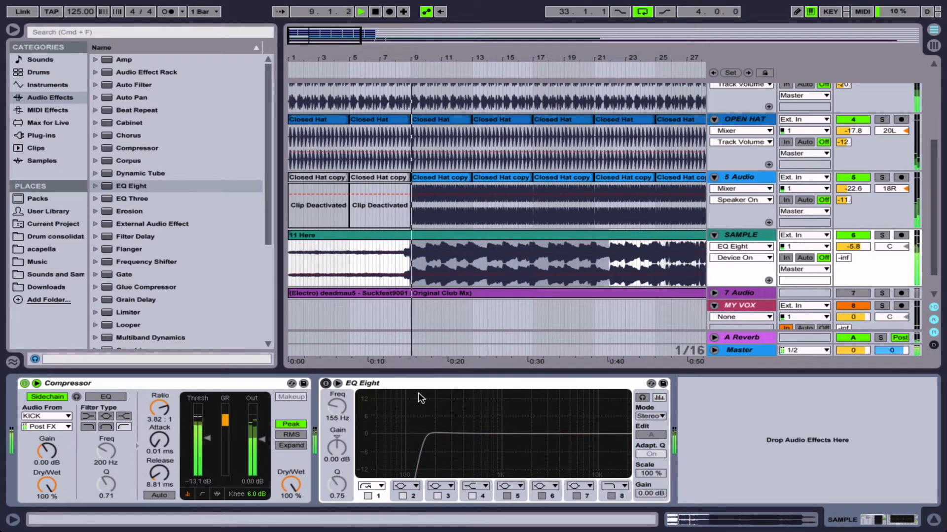
pyautogui.click(326, 384)
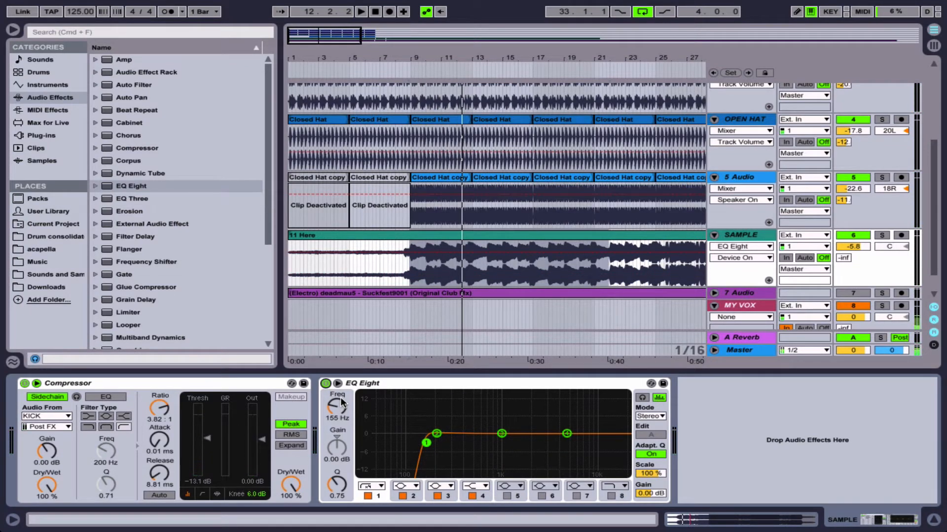
# Step: Insert a new MIDI track directly below the SAMPLE track
pyautogui.moveTo(409, 270); pyautogui.dragTo(610, 270)
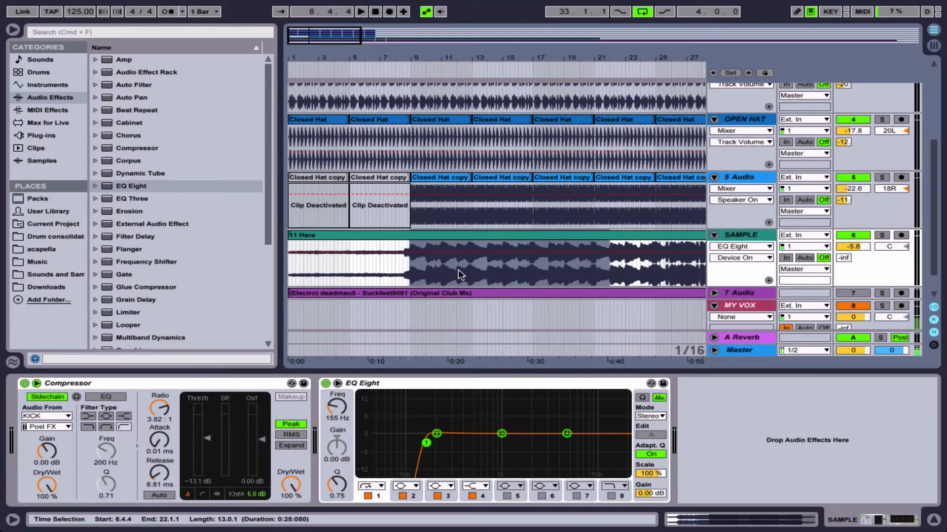
pyautogui.scroll(-1, 547, 164)
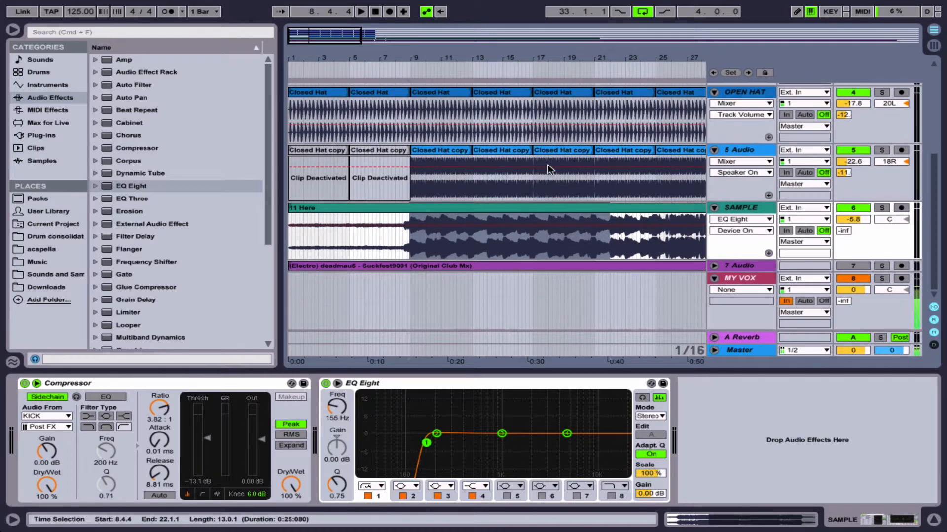
pyautogui.click(746, 208)
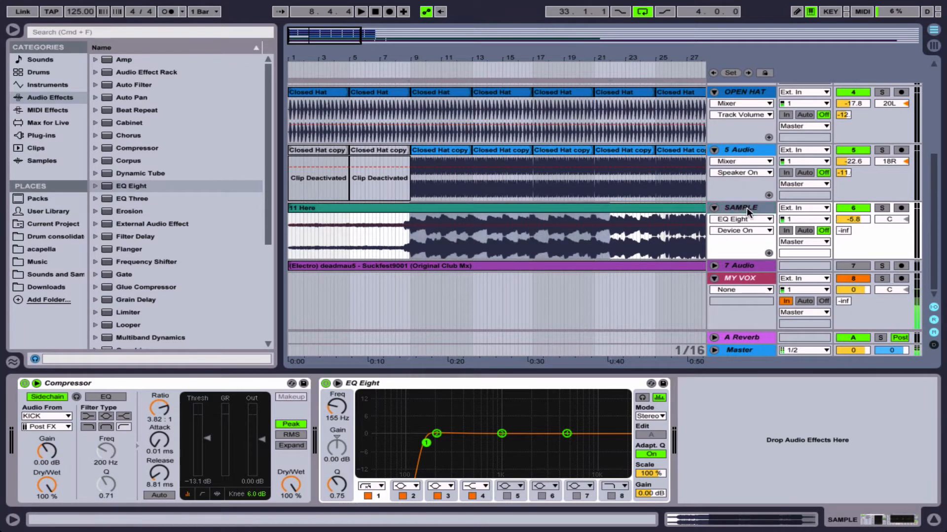
pyautogui.press('super+shift+t')
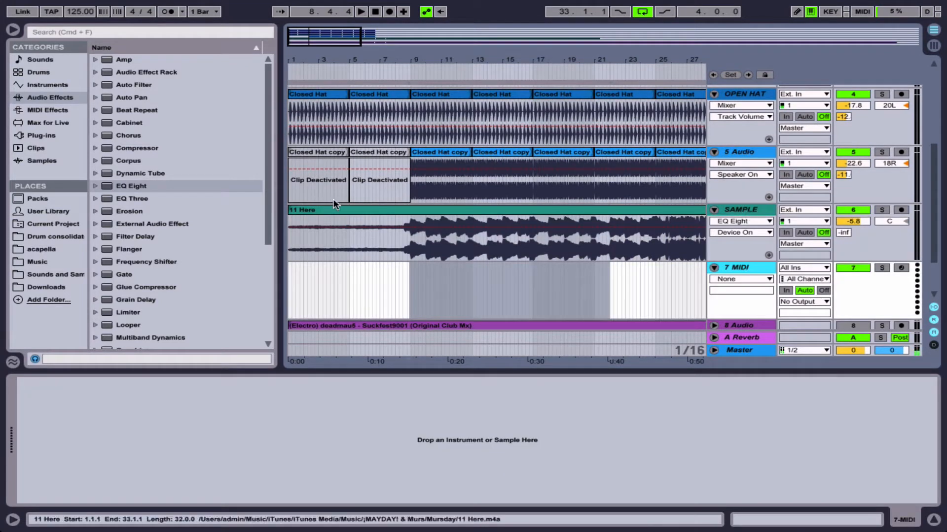
pyautogui.click(84, 7)
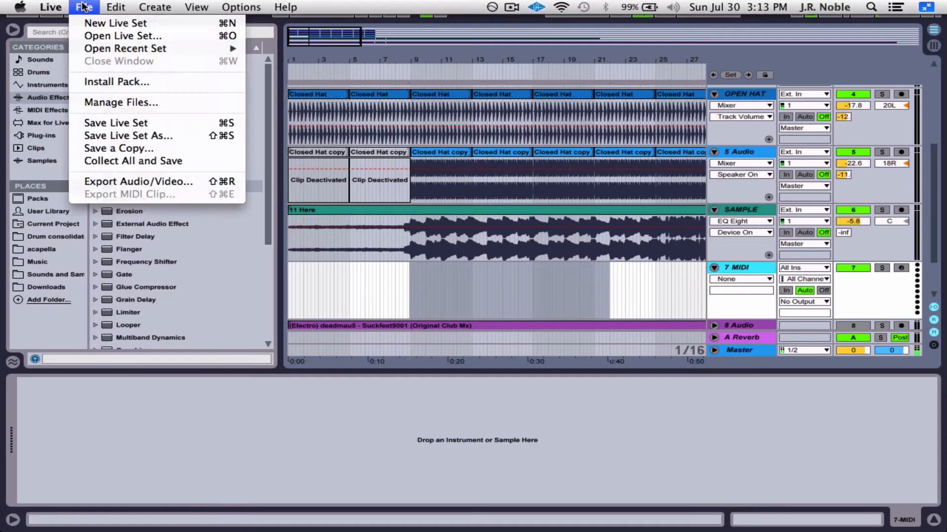
pyautogui.moveTo(111, 6)
pyautogui.moveTo(155, 7)
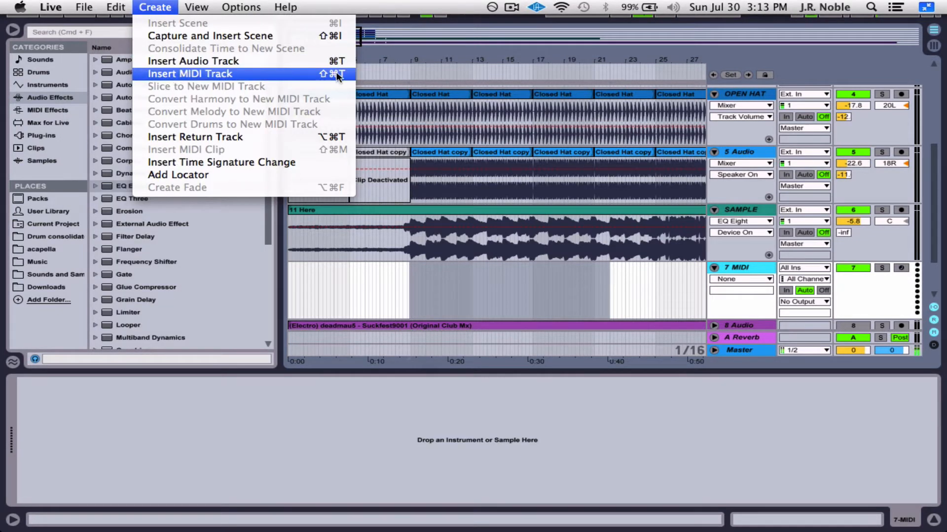
pyautogui.click(396, 58)
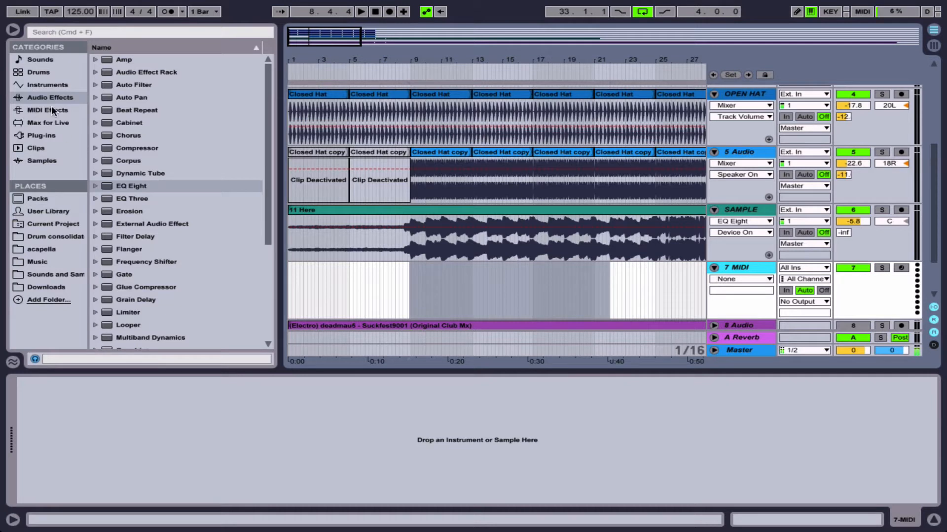
# Step: Try the Spire-1.1 VST plug-in as the instrument on the new MIDI track, and remove it again
pyautogui.click(47, 83)
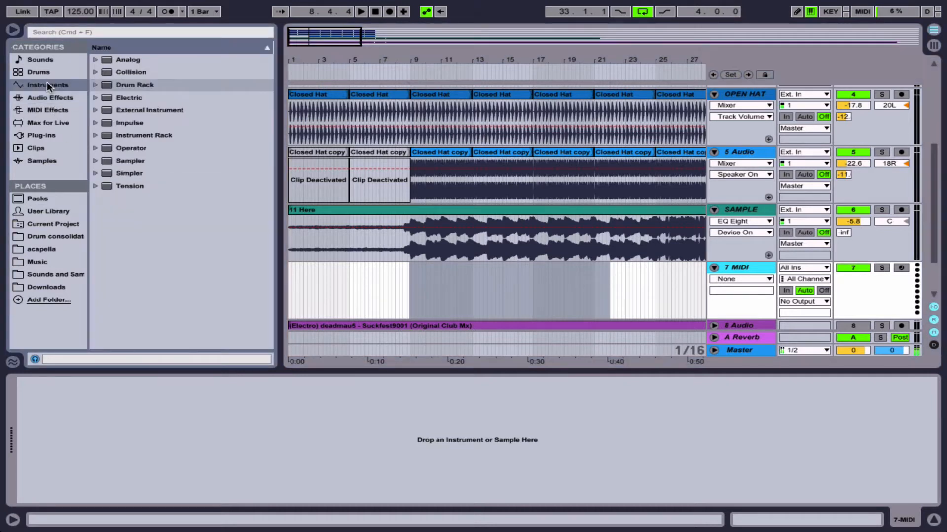
pyautogui.click(49, 135)
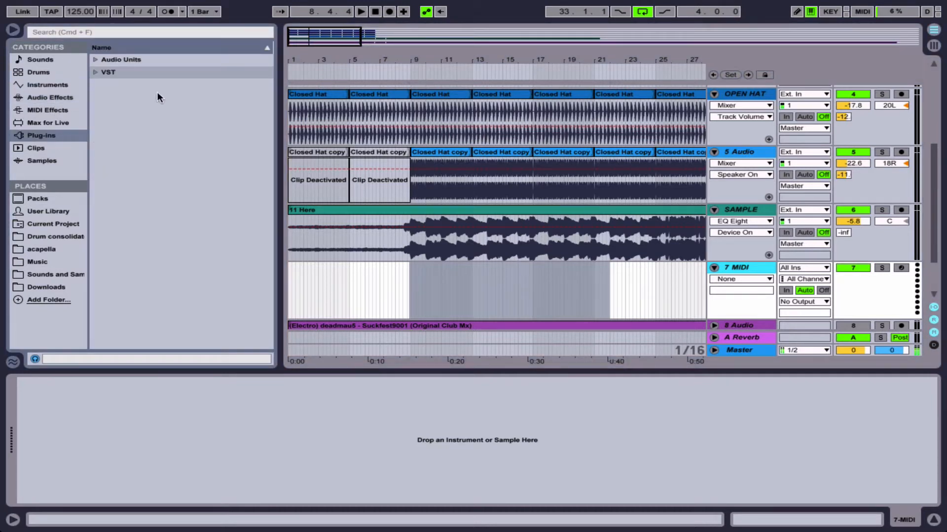
pyautogui.click(95, 73)
pyautogui.scroll(-10, 161, 140)
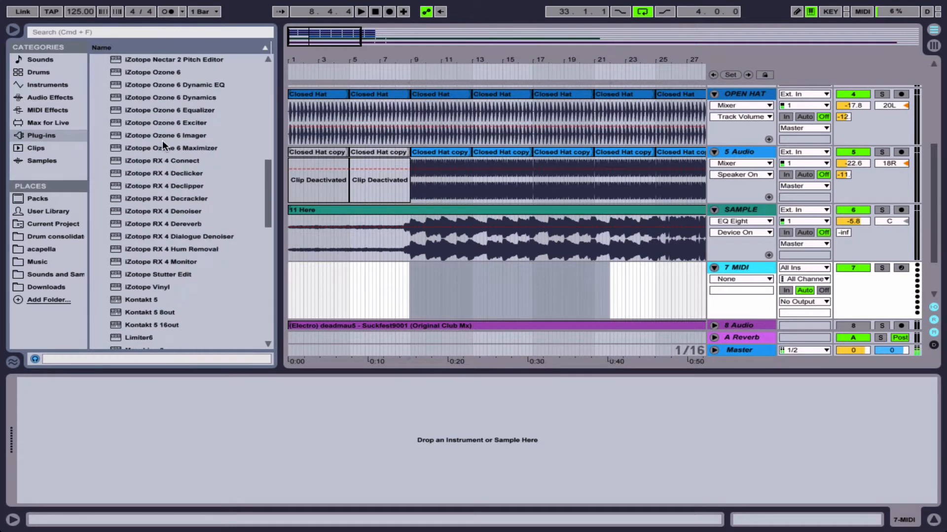
pyautogui.scroll(-2, 150, 244)
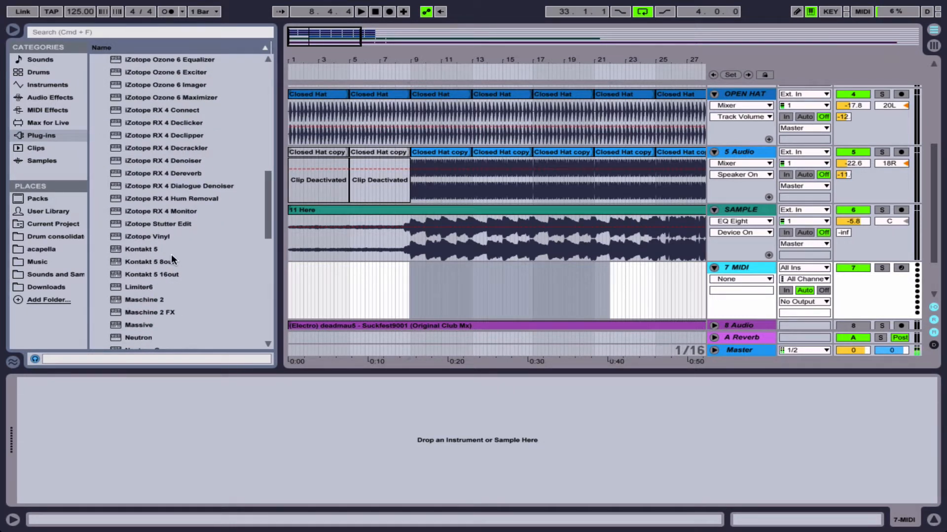
pyautogui.scroll(-9, 164, 254)
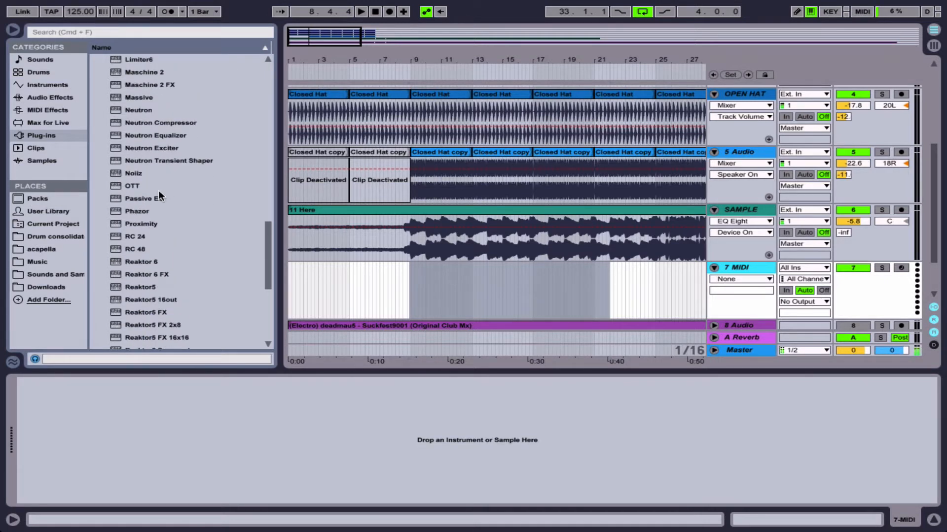
pyautogui.click(148, 98)
pyautogui.scroll(4, 149, 97)
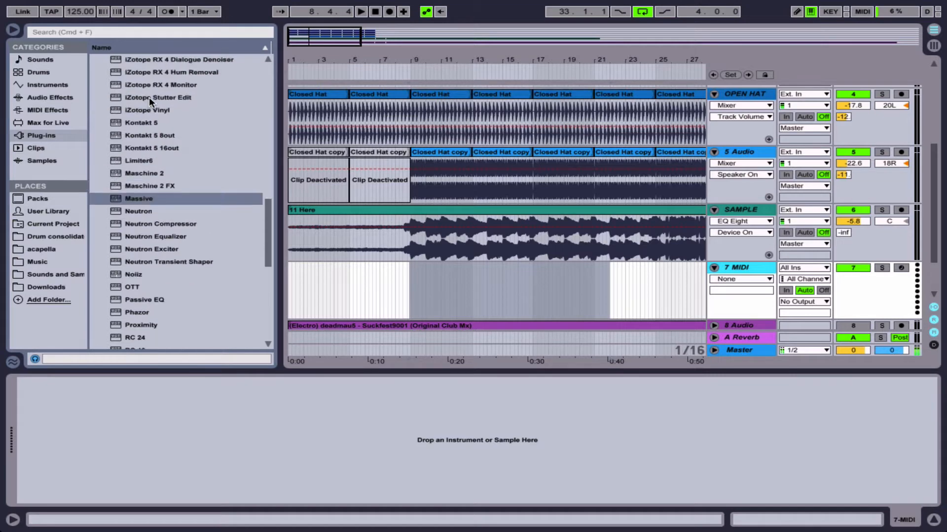
pyautogui.scroll(-8, 149, 97)
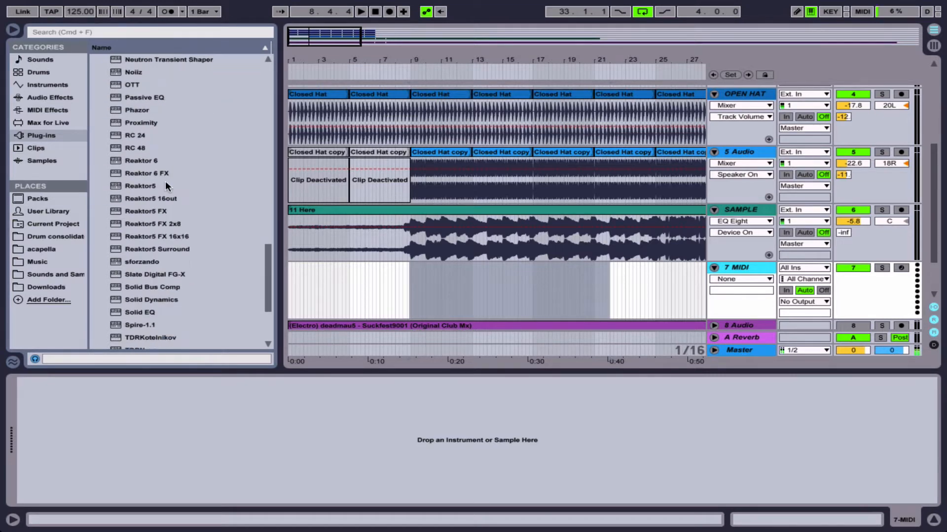
pyautogui.click(156, 326)
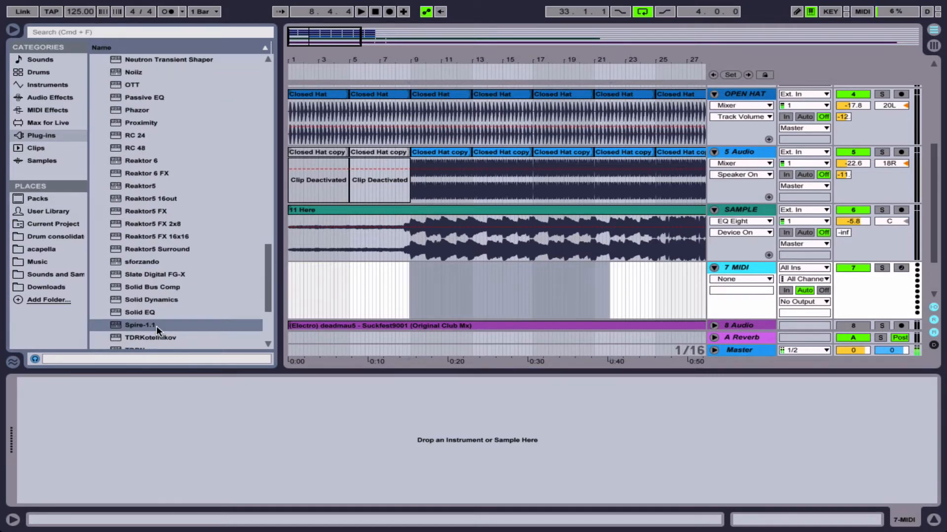
pyautogui.doubleClick(155, 326)
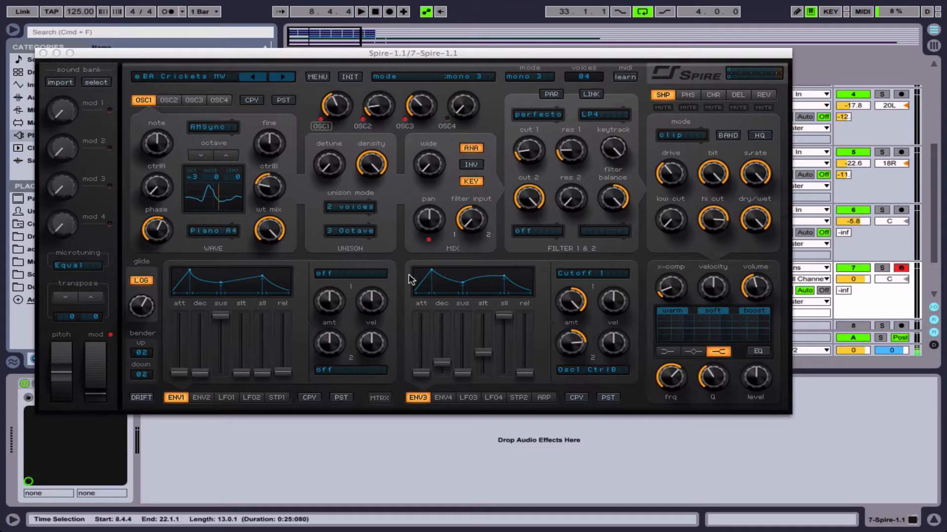
pyautogui.click(43, 53)
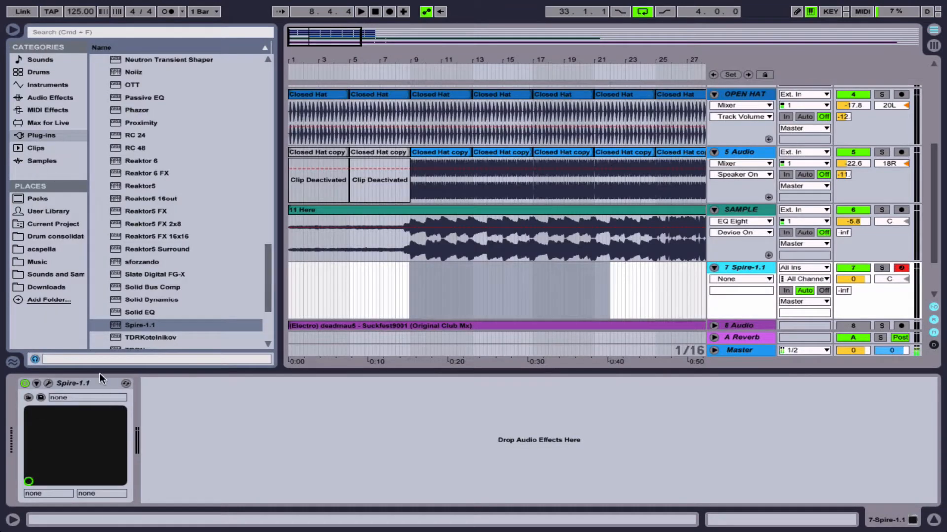
pyautogui.press('Delete')
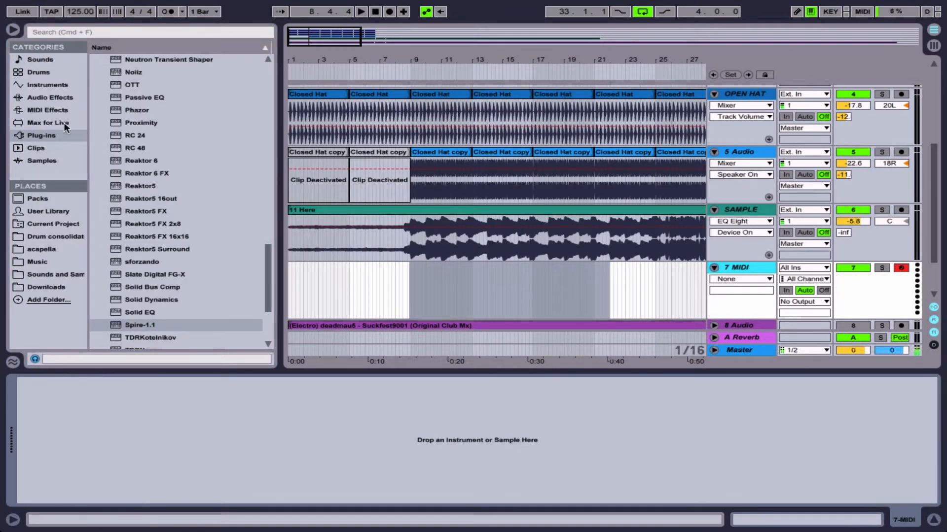
# Step: Open the Bass presets of the Simpler instrument in the browser
pyautogui.click(46, 85)
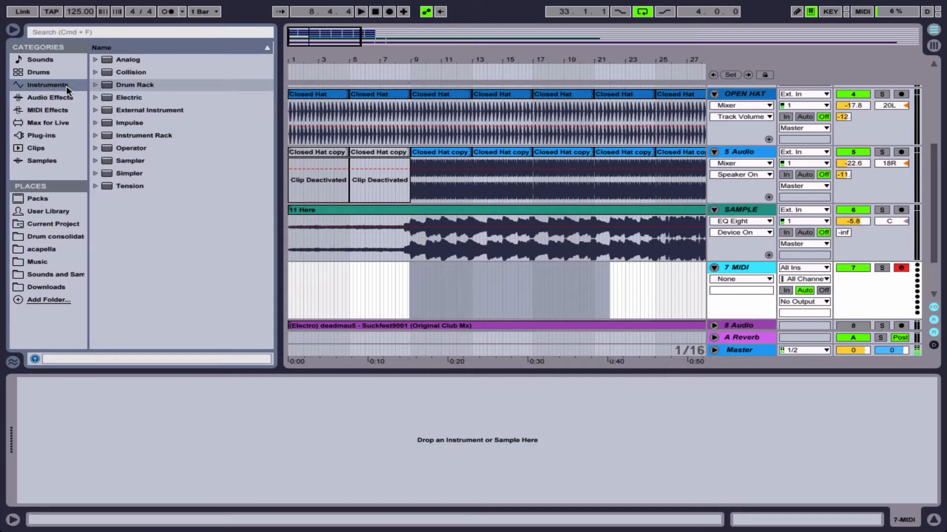
pyautogui.click(104, 173)
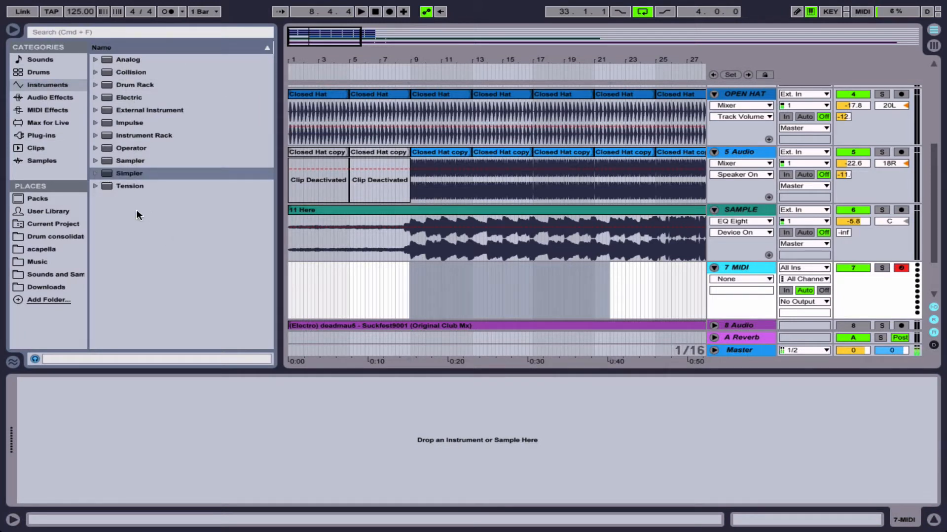
pyautogui.click(130, 144)
pyautogui.click(129, 88)
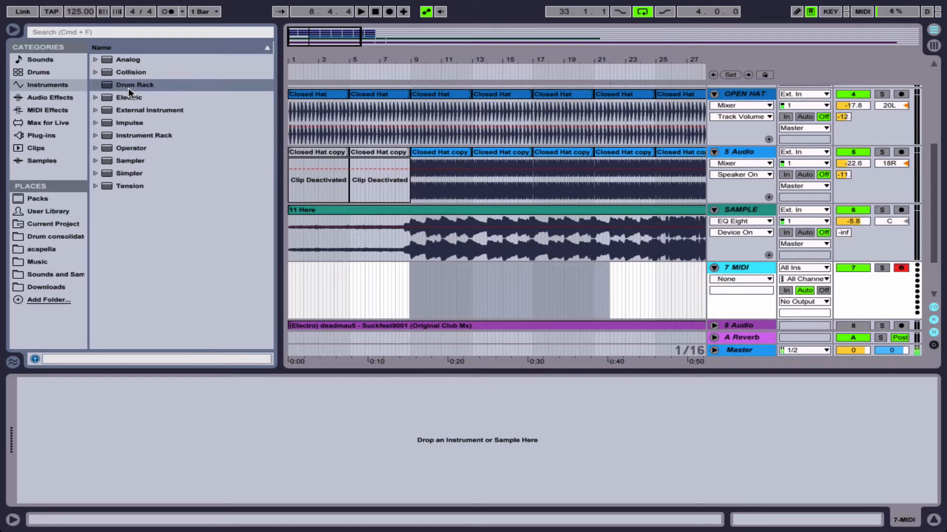
pyautogui.click(129, 72)
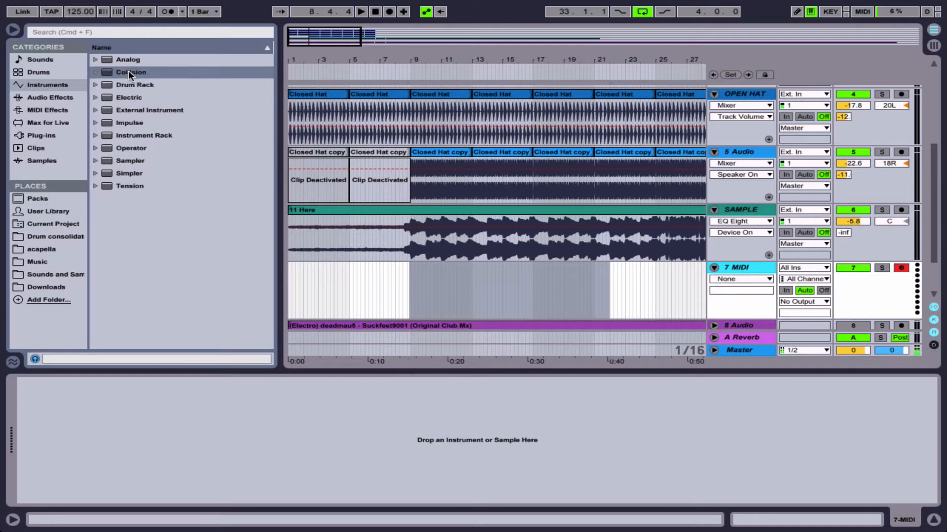
pyautogui.click(143, 173)
pyautogui.click(96, 174)
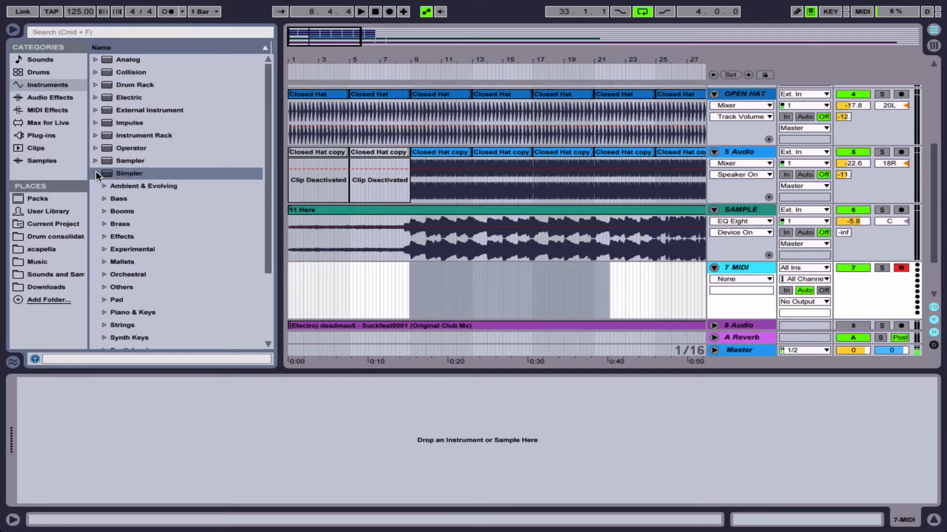
pyautogui.click(105, 199)
# Step: Audition several of Simpler's bass presets and load Basslab.adg onto the MIDI track below SAMPLE
pyautogui.click(161, 210)
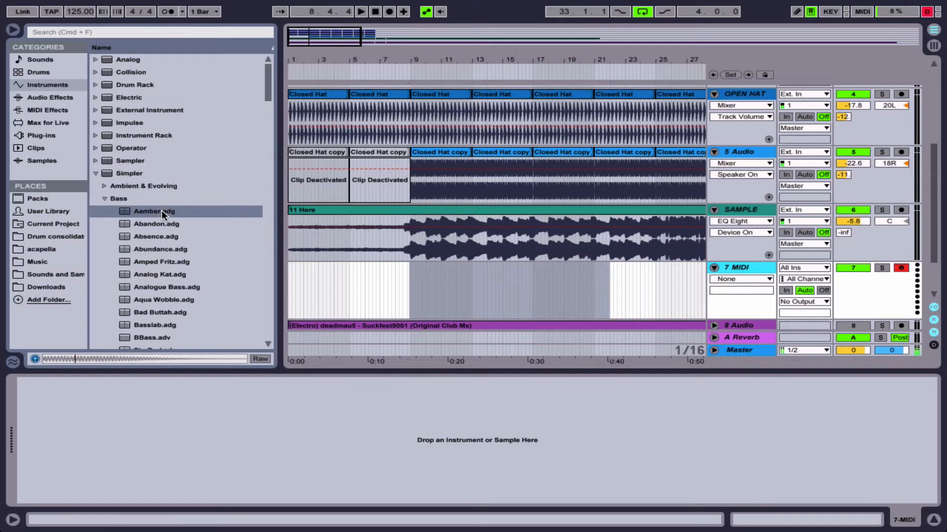
pyautogui.click(161, 237)
pyautogui.click(162, 261)
pyautogui.click(161, 287)
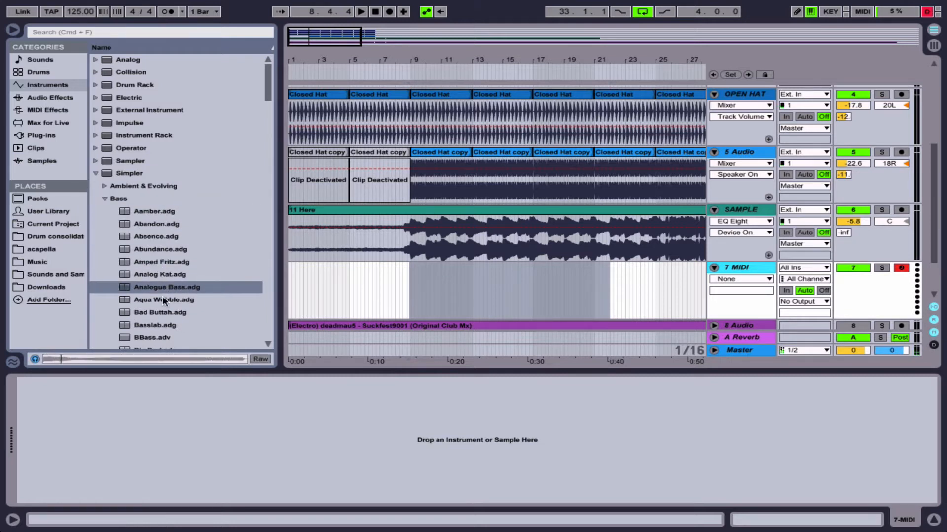
pyautogui.click(162, 300)
pyautogui.scroll(-3, 162, 303)
pyautogui.click(162, 302)
pyautogui.press('Down')
pyautogui.press('Down')
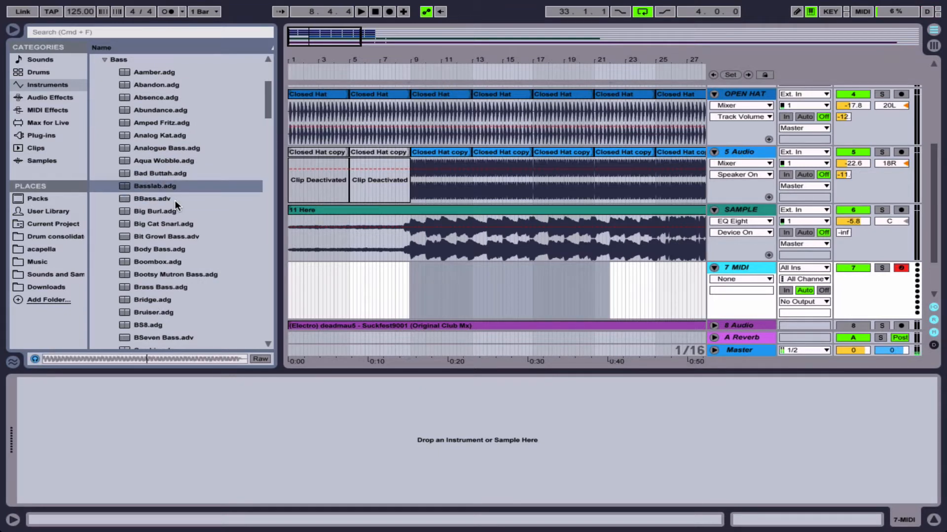
pyautogui.moveTo(154, 190); pyautogui.dragTo(461, 302)
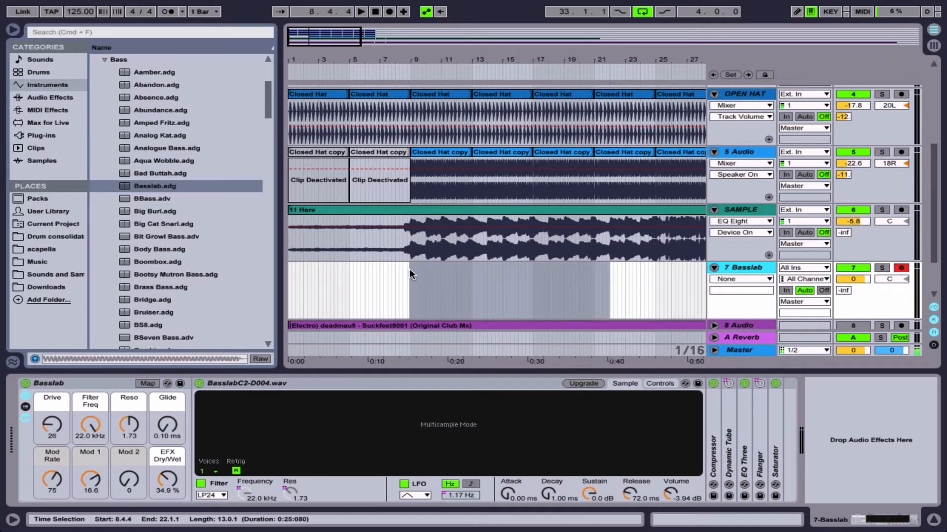
pyautogui.moveTo(409, 267); pyautogui.dragTo(613, 289)
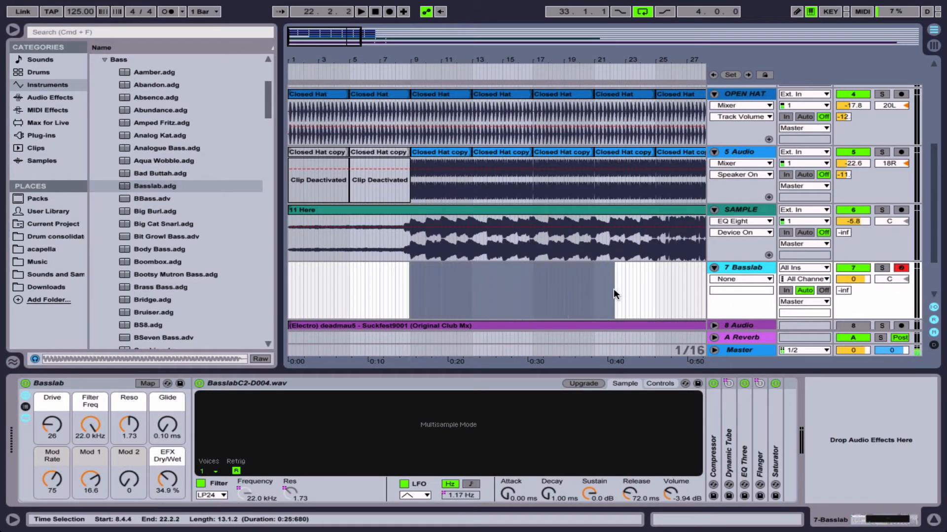
pyautogui.moveTo(405, 249); pyautogui.dragTo(610, 250)
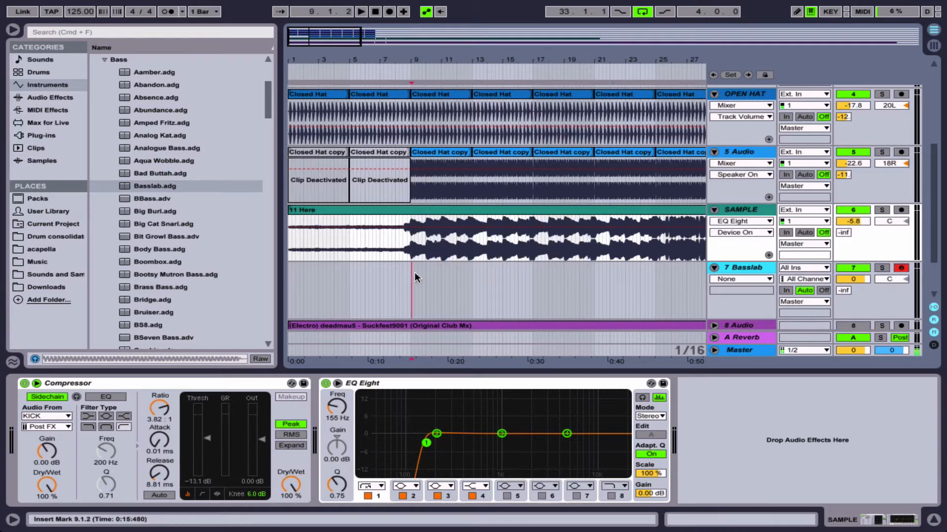
pyautogui.moveTo(415, 271); pyautogui.dragTo(593, 291)
pyautogui.moveTo(593, 293); pyautogui.dragTo(593, 292)
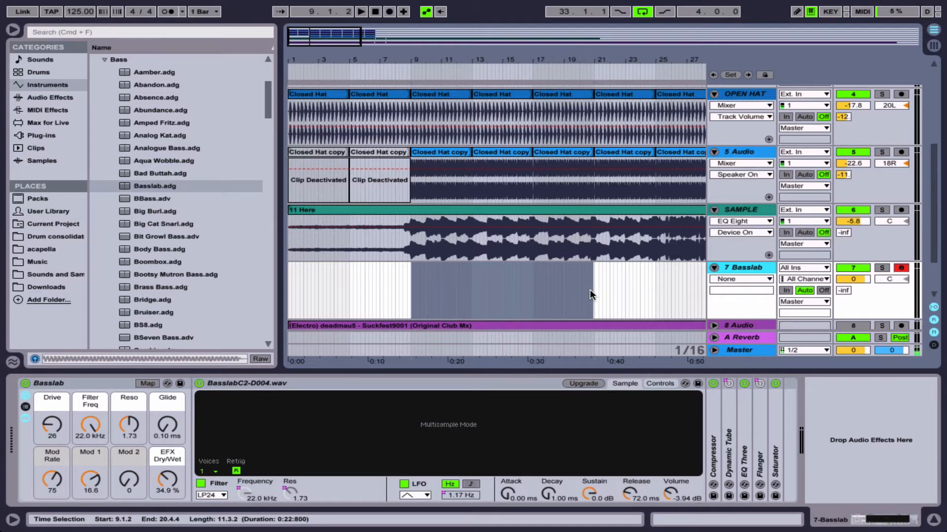
# Step: Select the PIANO track and arm it for recording
pyautogui.scroll(5, 590, 289)
pyautogui.click(752, 88)
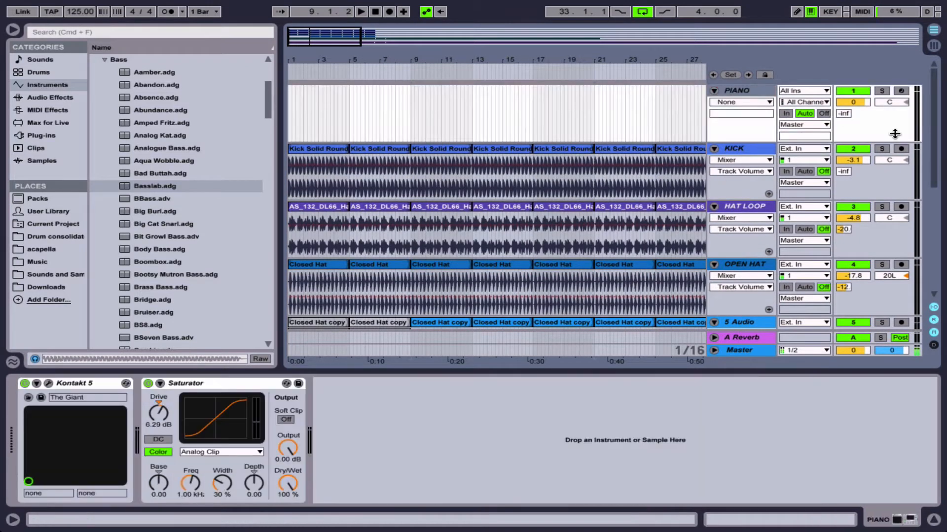
pyautogui.click(901, 91)
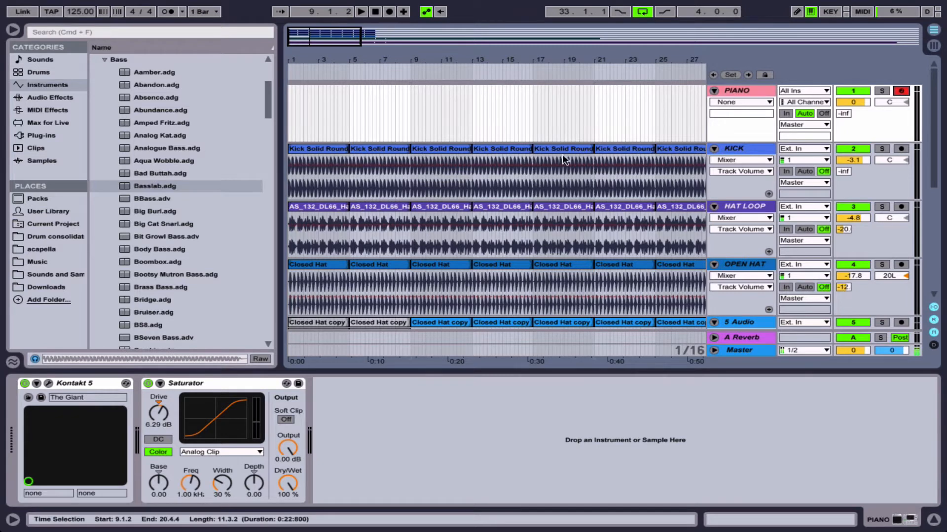
# Step: Select the SAMPLE clip section from 8.4.4 to 22.1.4 and set the arrangement loop to it
pyautogui.scroll(-5, 500, 168)
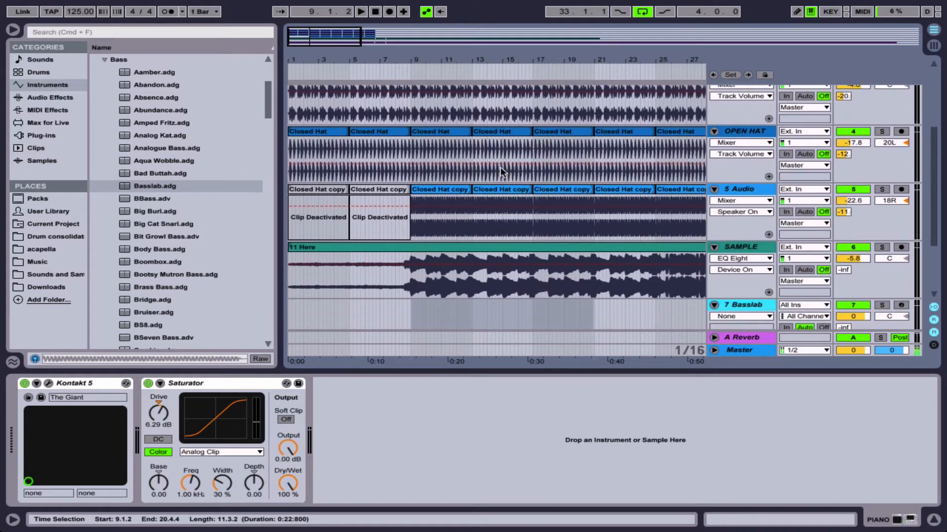
pyautogui.moveTo(413, 274); pyautogui.dragTo(612, 288)
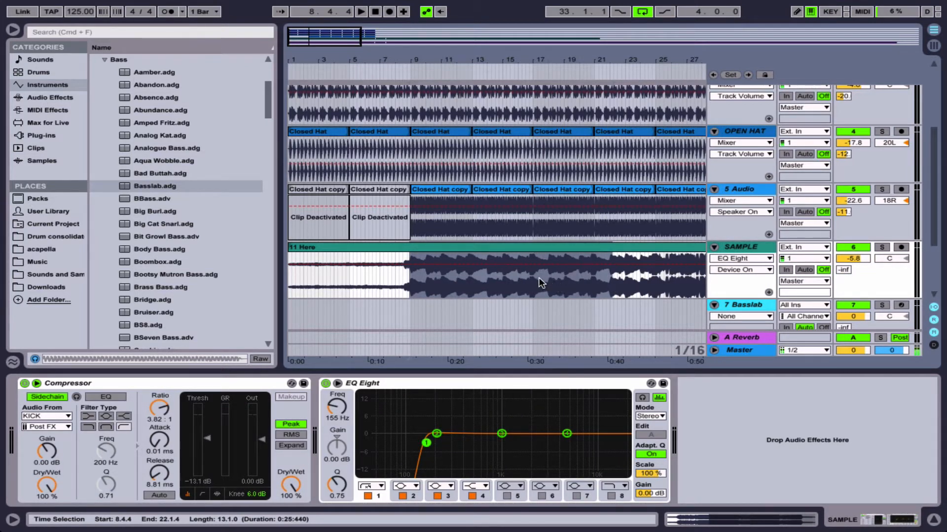
pyautogui.press('super+l')
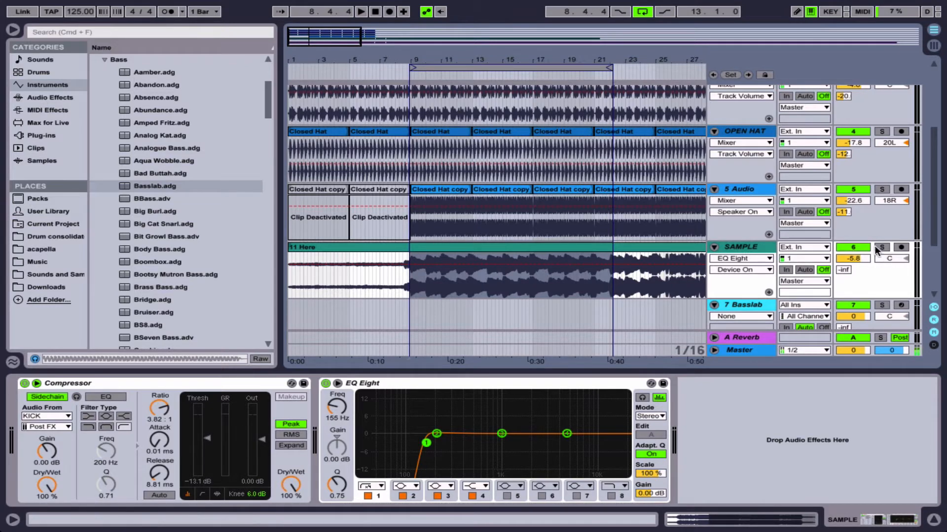
# Step: Mute the 5 Audio, OPEN HAT, HAT LOOP and KICK tracks
pyautogui.scroll(3, 859, 187)
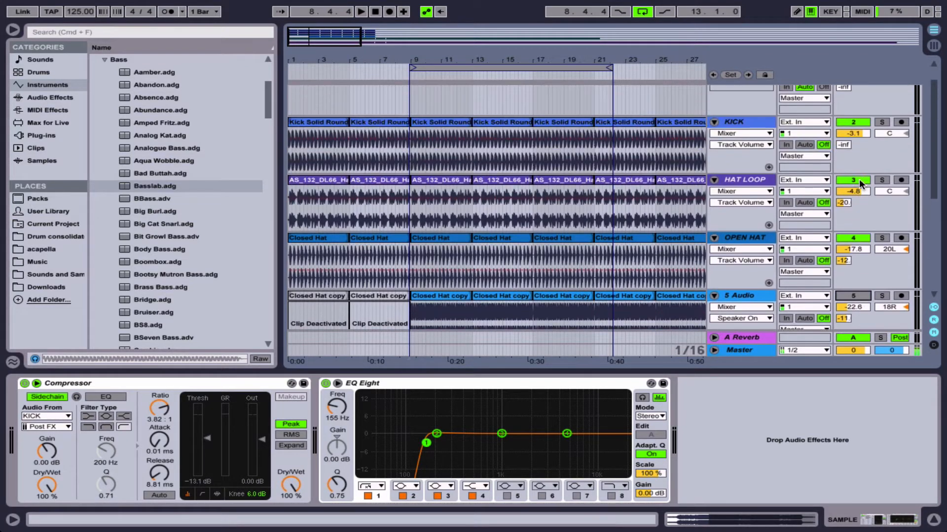
pyautogui.click(850, 238)
pyautogui.click(852, 181)
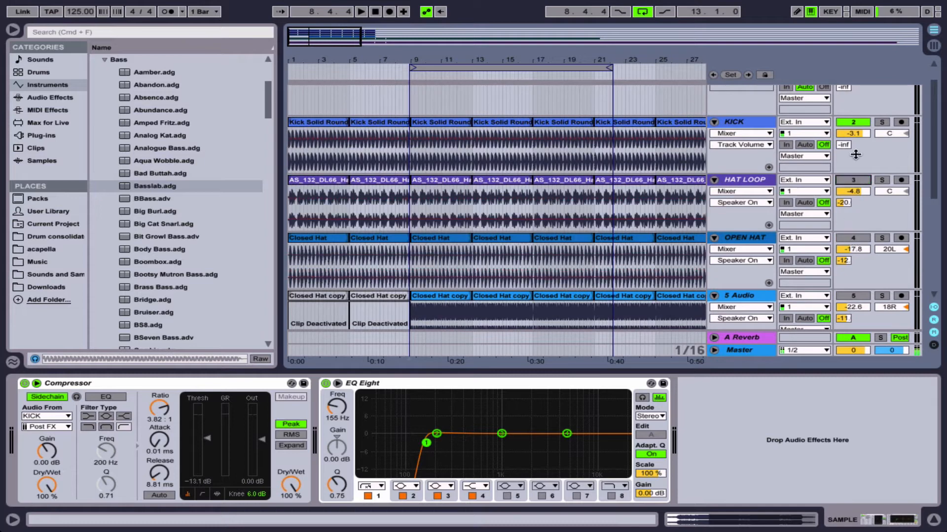
pyautogui.click(854, 122)
pyautogui.scroll(1, 854, 123)
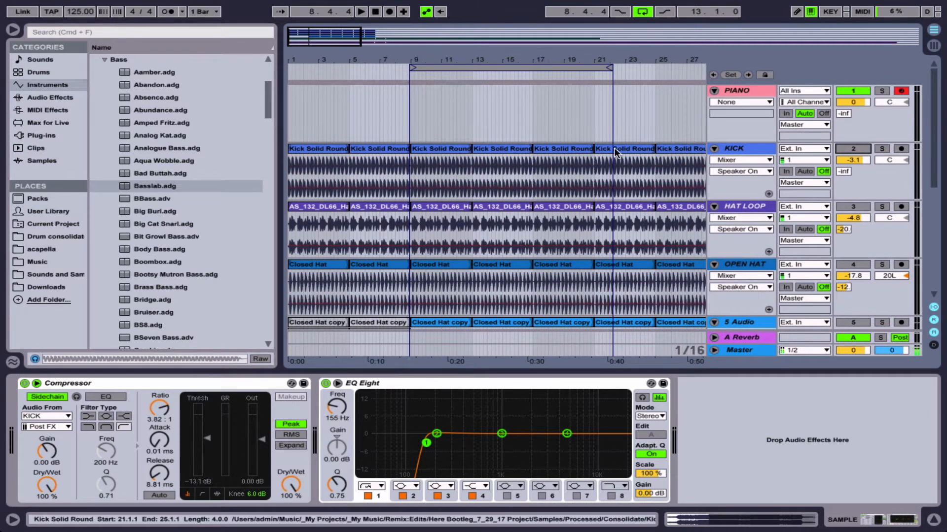
# Step: Add a Tuner audio effect after EQ Eight on the SAMPLE track
pyautogui.scroll(-5, 614, 147)
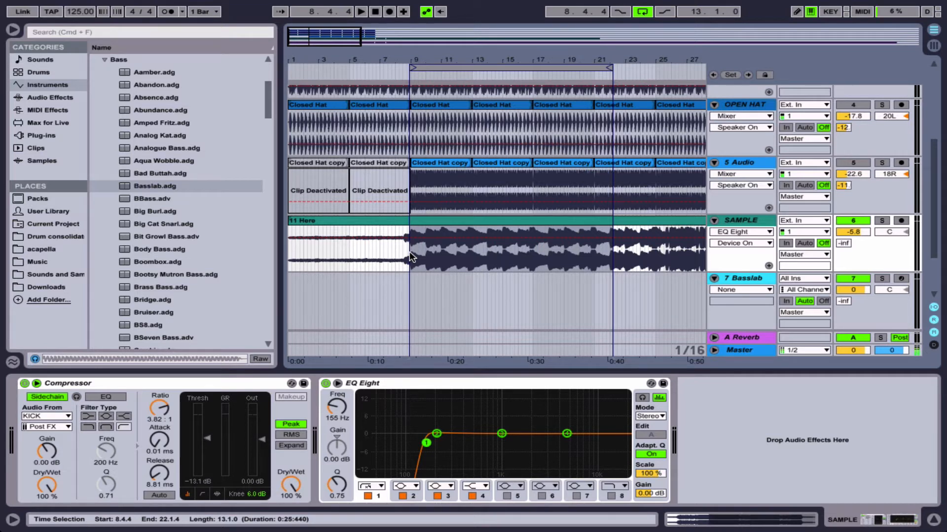
pyautogui.click(50, 97)
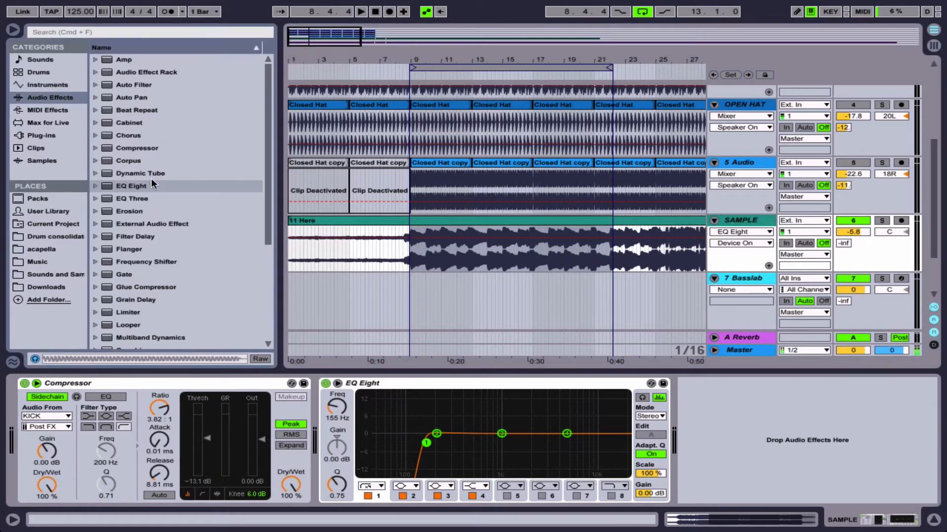
pyautogui.scroll(-6, 151, 178)
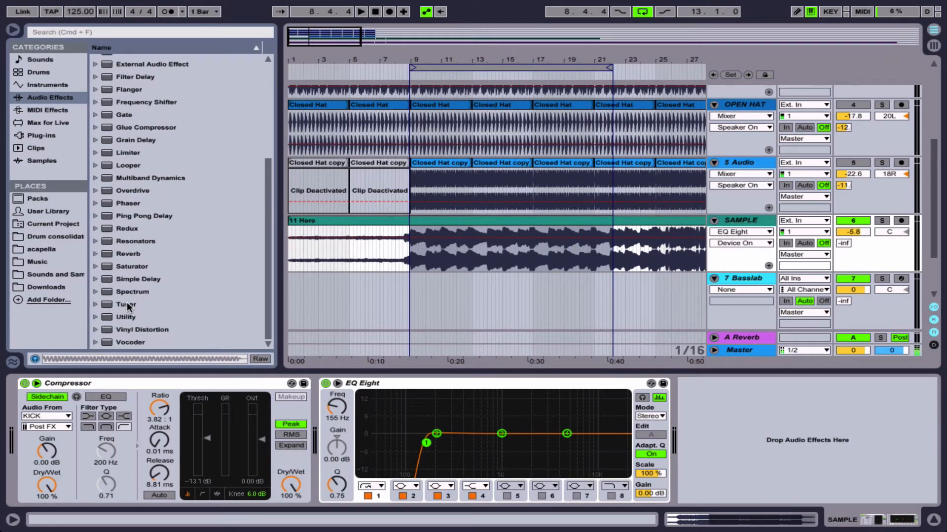
pyautogui.moveTo(126, 303); pyautogui.dragTo(489, 267)
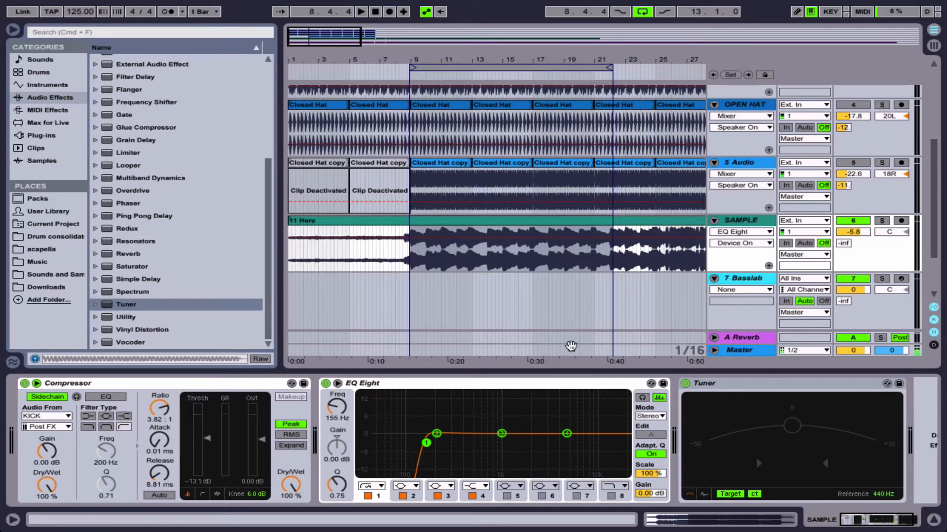
# Step: Place the playback start at 8.4.4 on the SAMPLE track and briefly play the sample from there
pyautogui.click(436, 253)
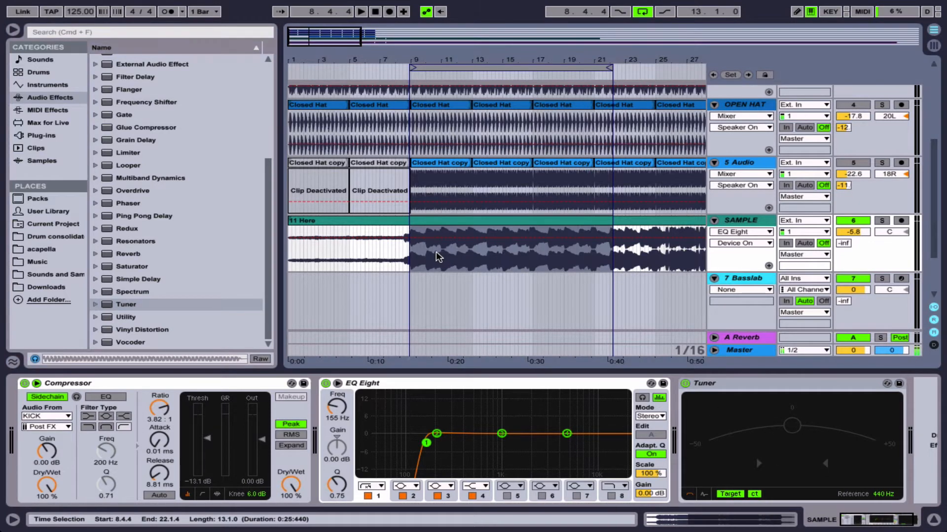
pyautogui.moveTo(408, 253); pyautogui.dragTo(614, 262)
pyautogui.click(412, 261)
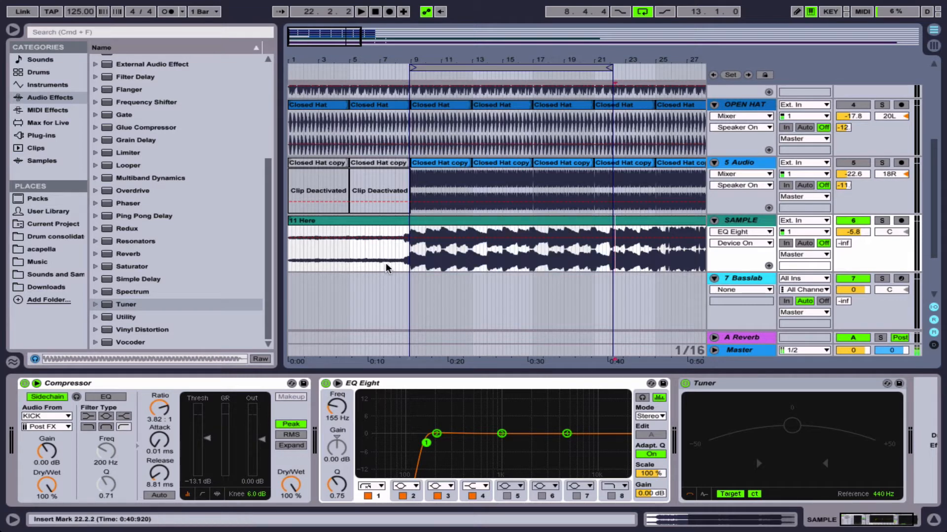
pyautogui.click(409, 251)
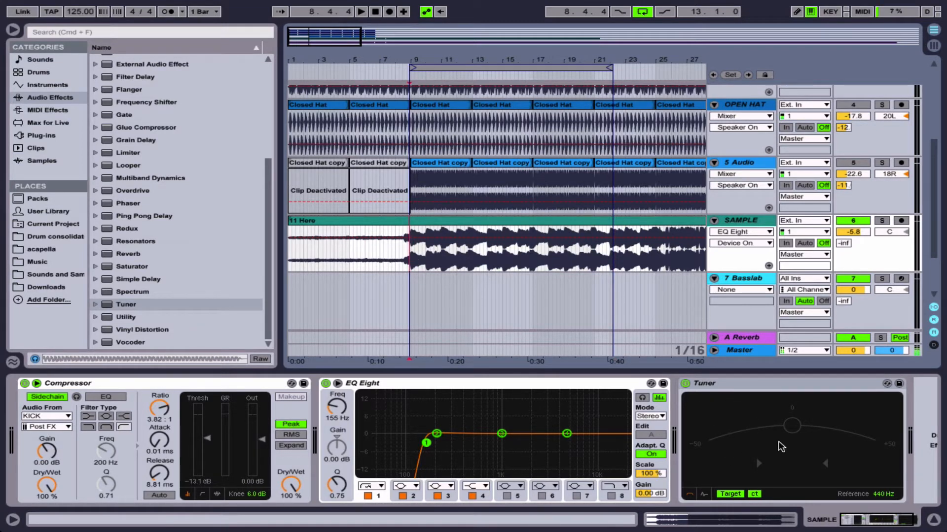
pyautogui.press('space')
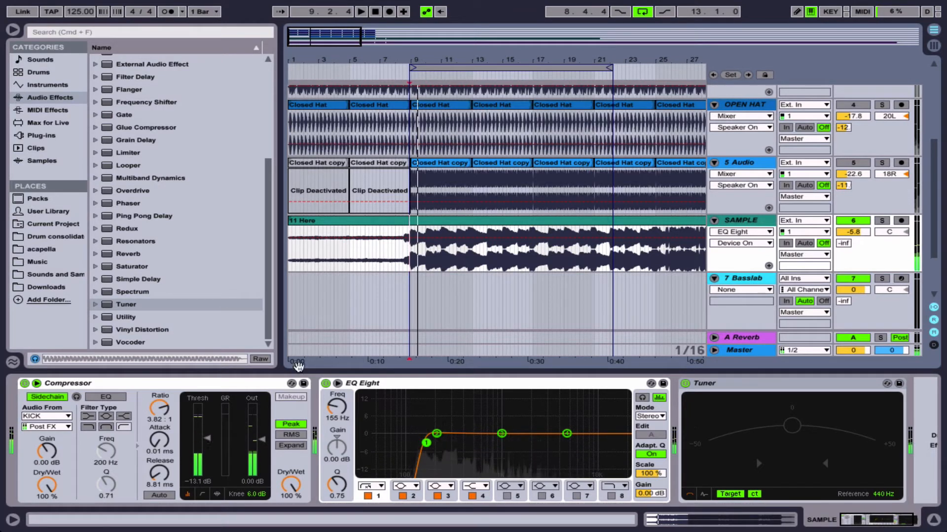
pyautogui.press('space')
# Step: Read the SAMPLE track's notes in Tuner during playback with EQ Eight bypassed, and re-enable EQ Eight
pyautogui.click(326, 384)
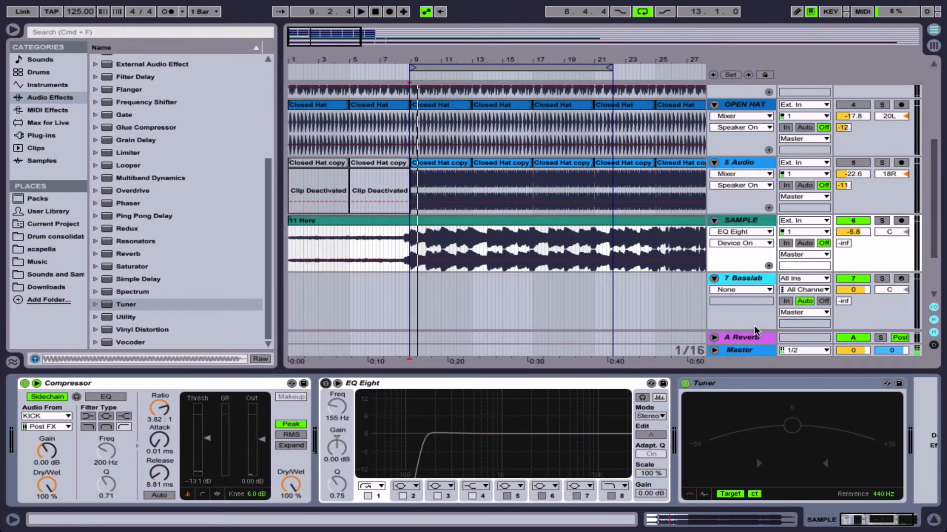
pyautogui.press('space')
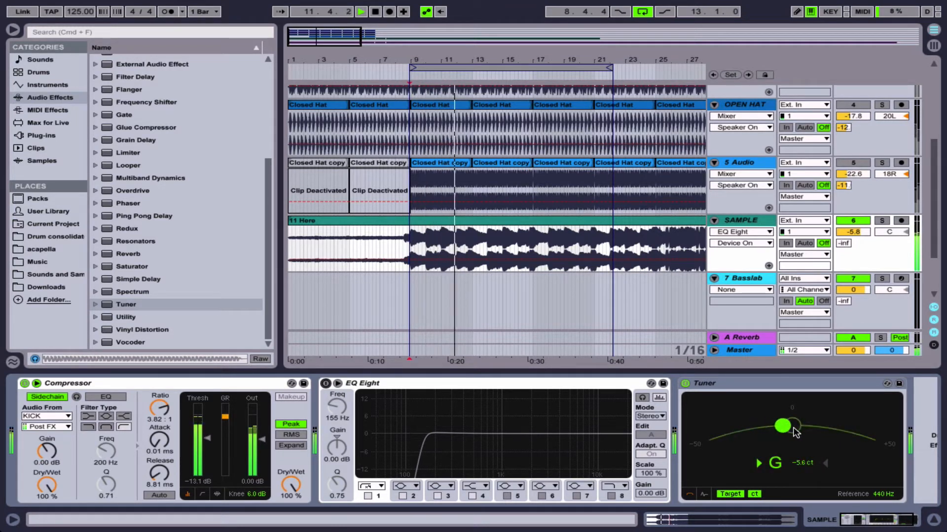
pyautogui.press('space')
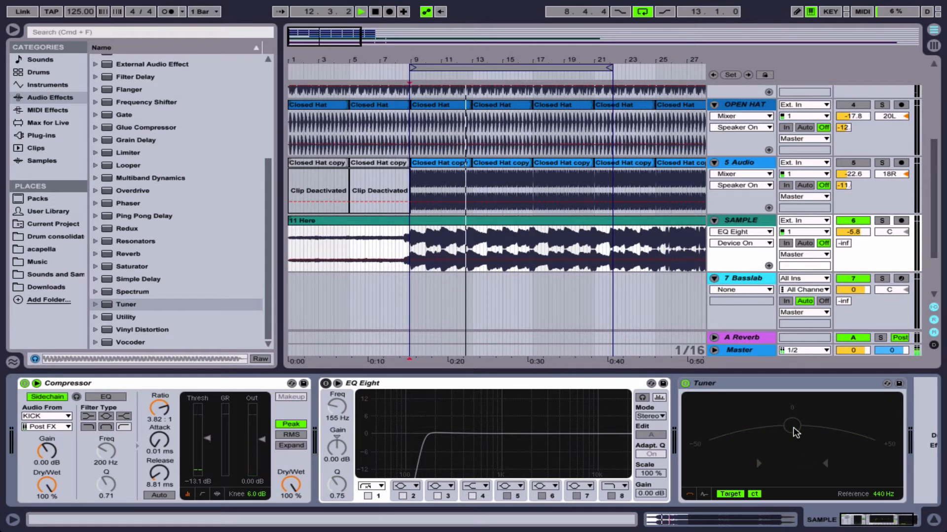
pyautogui.press('space')
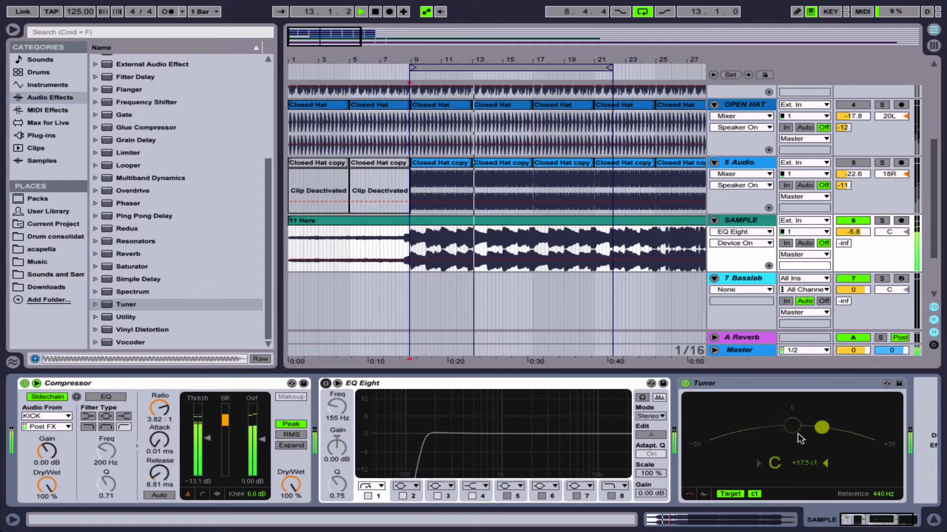
pyautogui.press('space')
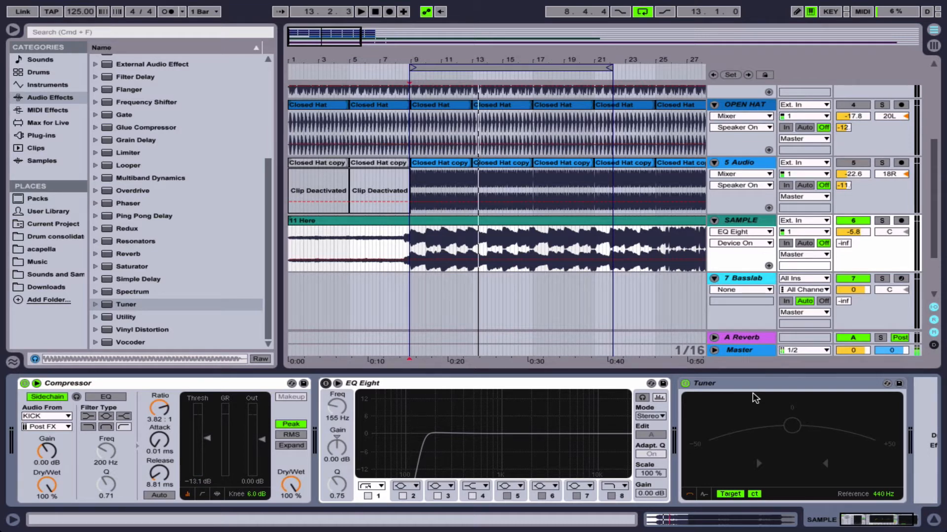
pyautogui.click(325, 383)
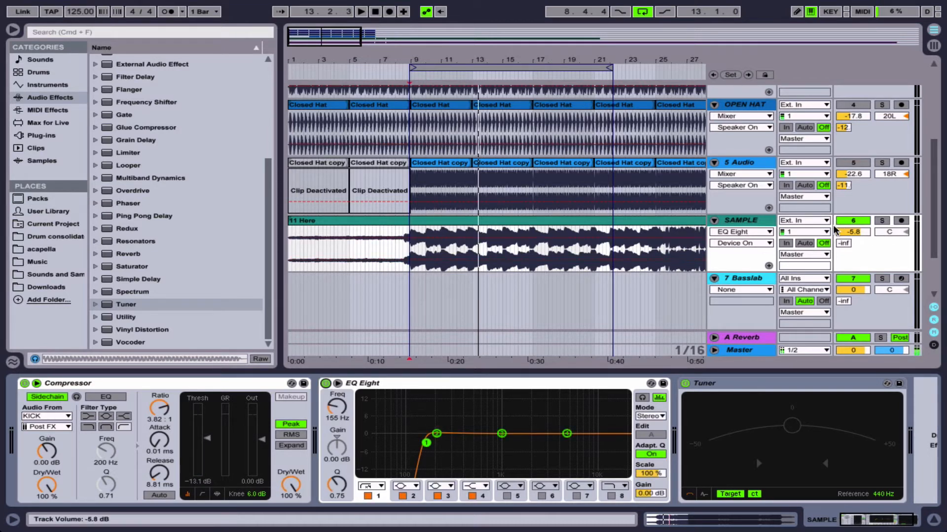
# Step: Listen to the SAMPLE track from 8.4.4 with EQ Eight active
pyautogui.press('space')
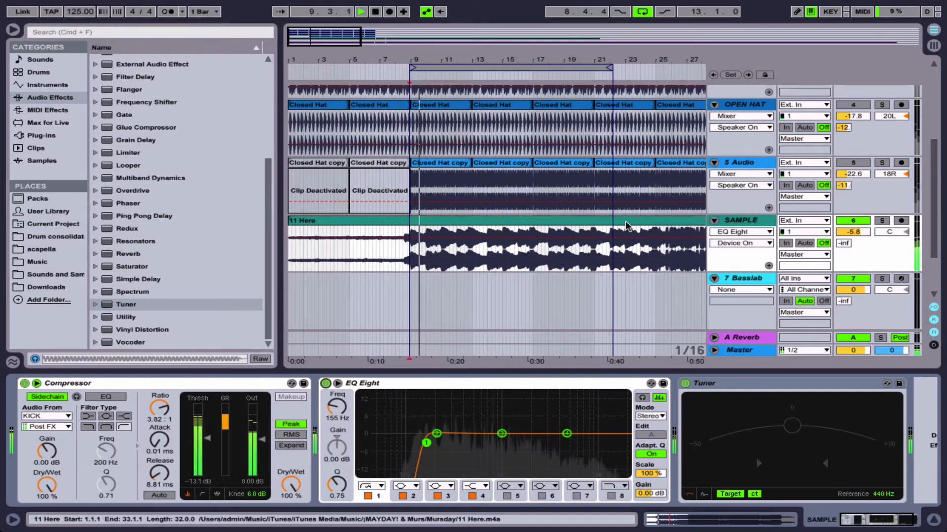
pyautogui.scroll(-3, 621, 208)
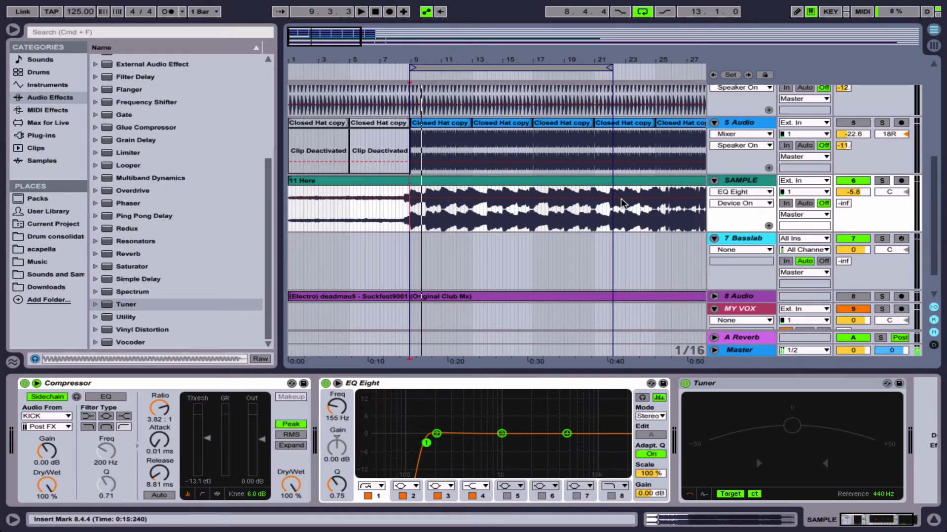
pyautogui.press('space')
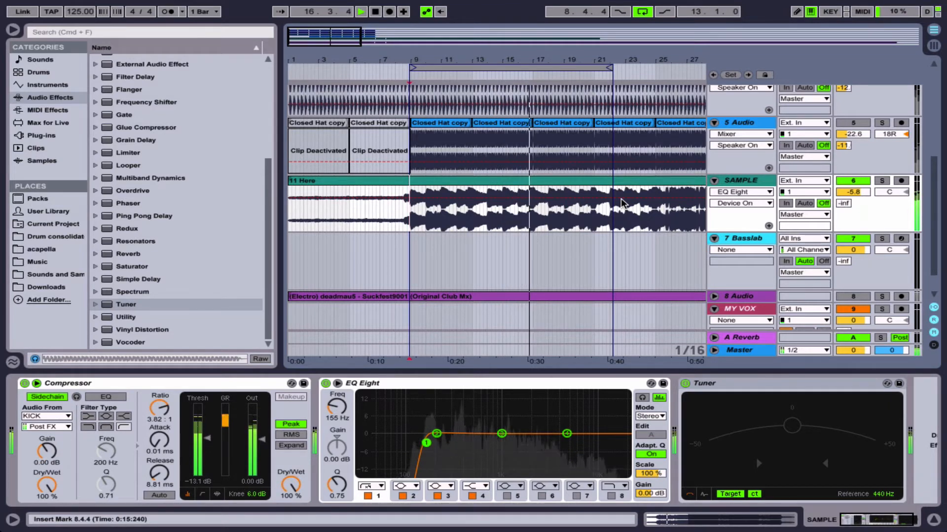
pyautogui.press('space')
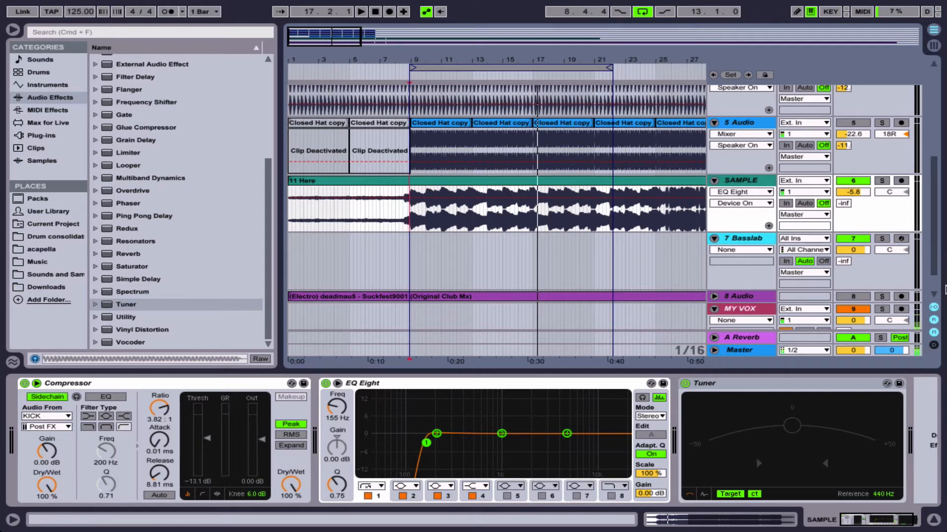
# Step: Arm the Basslab track for recording and set its volume to -14.7 dB during playback
pyautogui.click(900, 240)
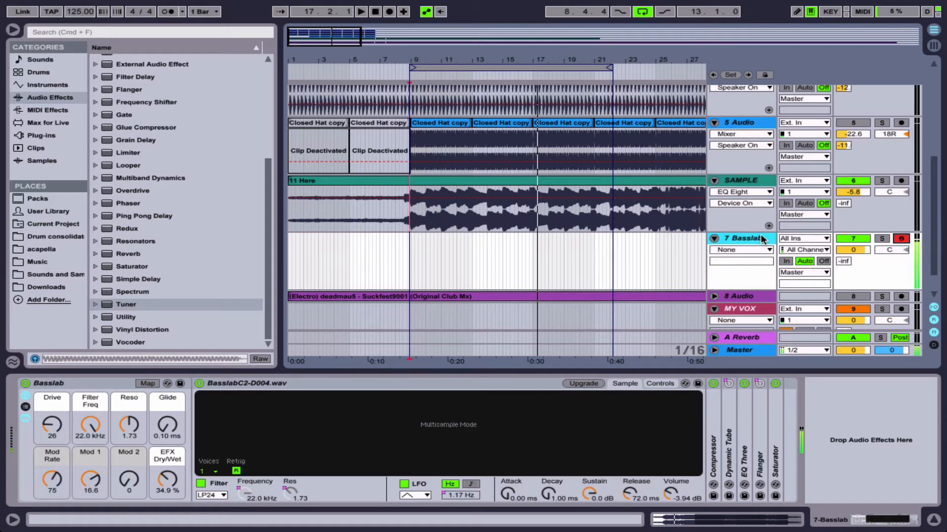
pyautogui.press('space')
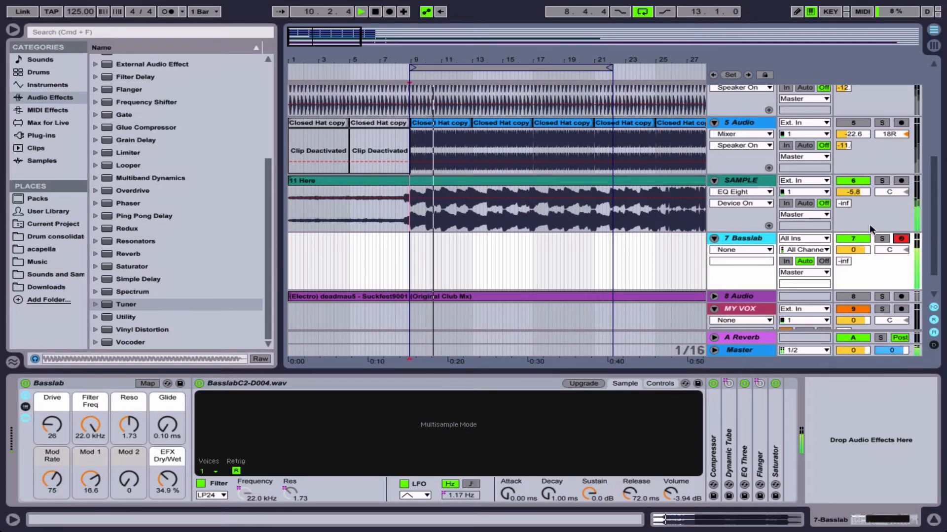
pyautogui.click(853, 250)
pyautogui.moveTo(853, 250); pyautogui.dragTo(853, 279)
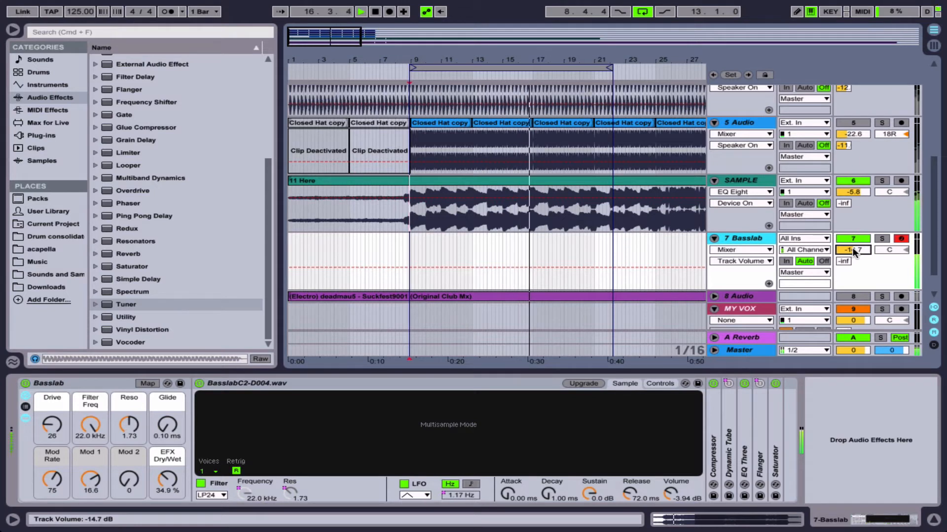
pyautogui.press('space')
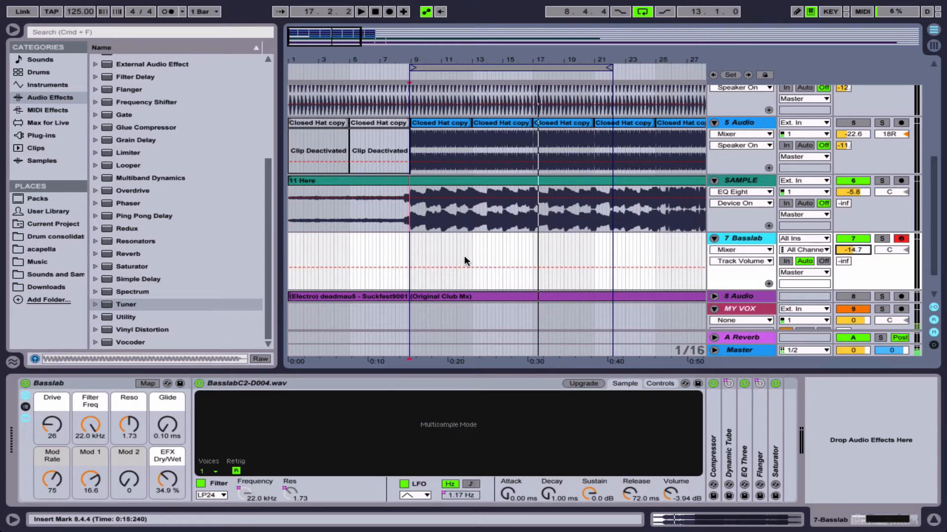
# Step: Unmute the 5 Audio and OPEN HAT tracks
pyautogui.scroll(4, 641, 229)
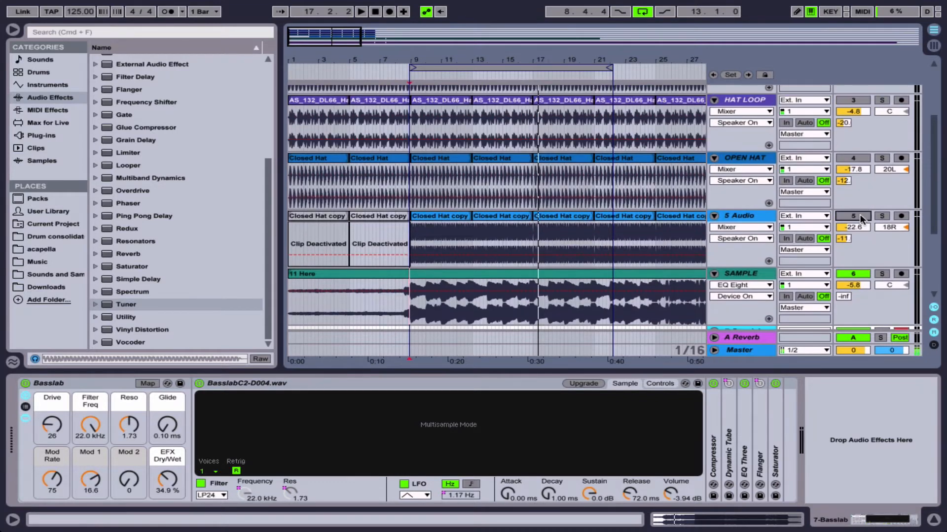
pyautogui.scroll(3, 858, 153)
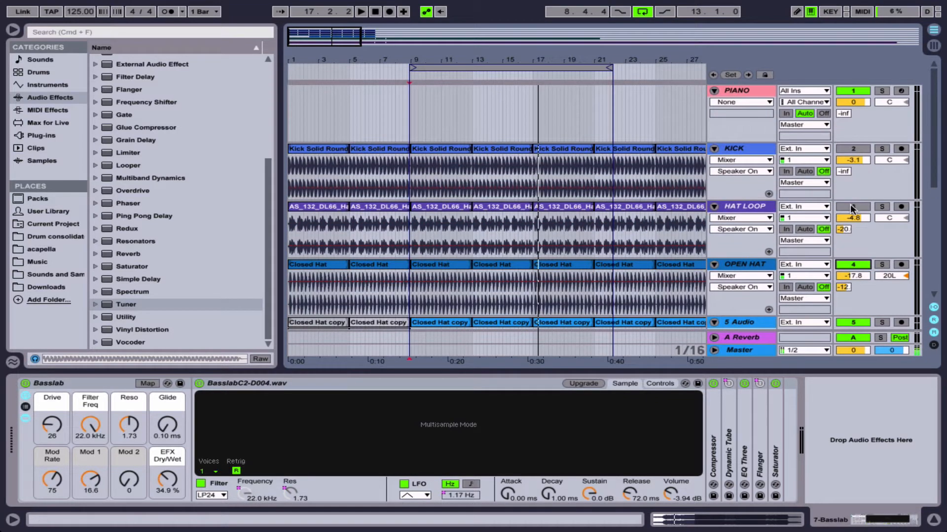
pyautogui.scroll(-5, 854, 145)
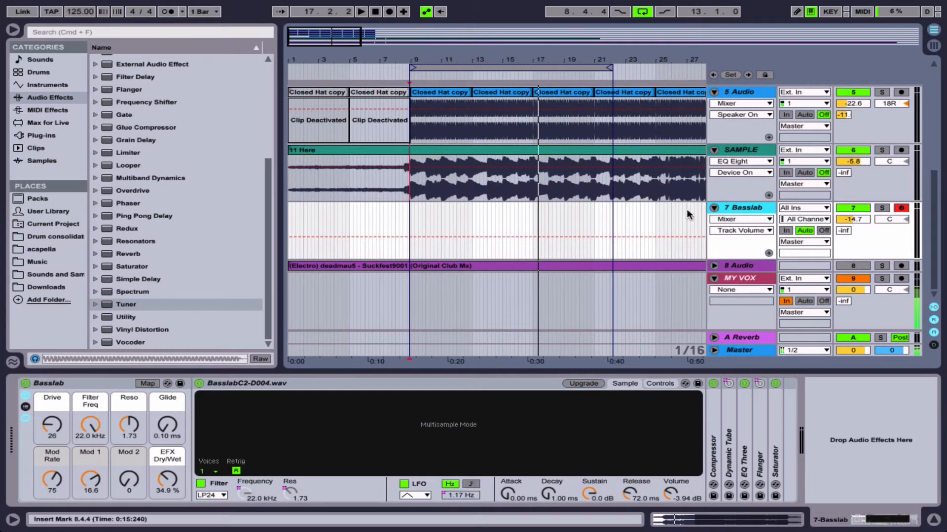
# Step: Move the start of the arrangement loop to 9.1.1, keeping its length at 13.1.0
pyautogui.moveTo(410, 222); pyautogui.dragTo(612, 230)
pyautogui.click(532, 223)
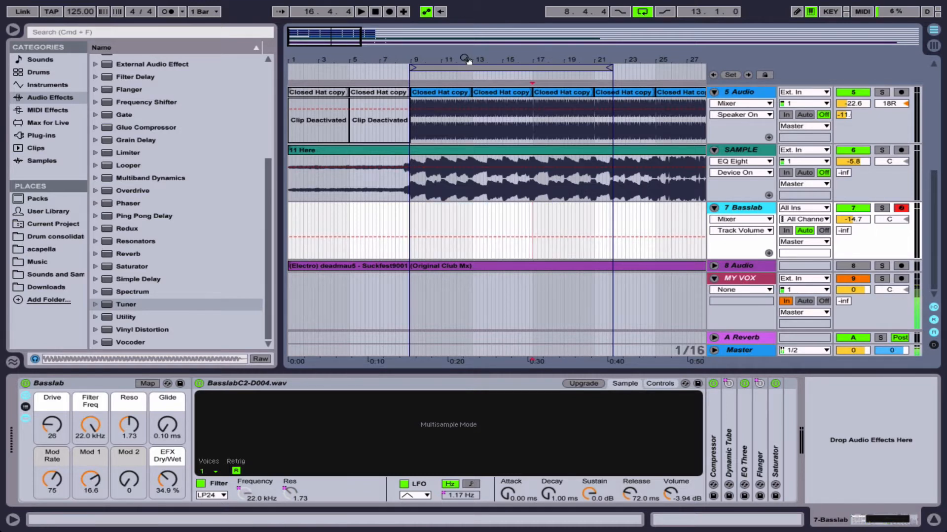
pyautogui.moveTo(465, 60); pyautogui.dragTo(478, 96)
pyautogui.moveTo(356, 66); pyautogui.dragTo(361, 66)
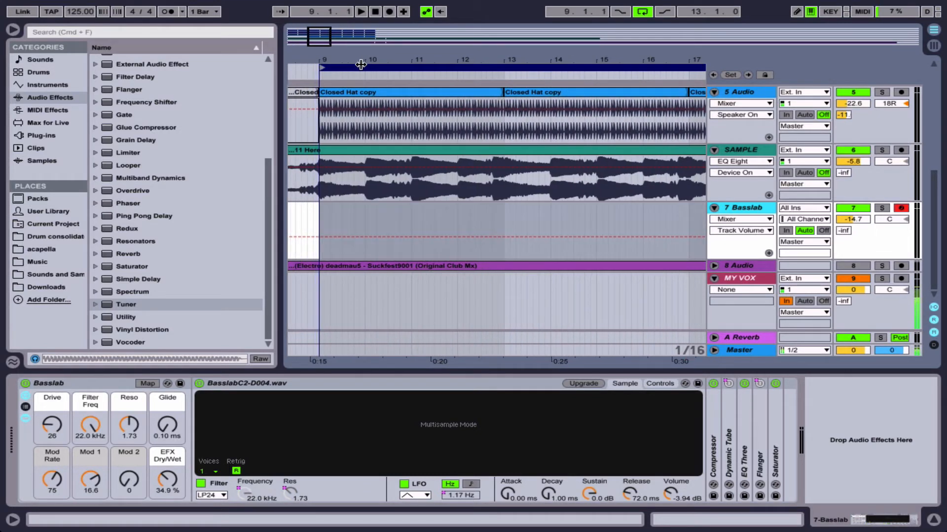
# Step: Insert a four-bar MIDI clip on the Basslab track from 9.1.1 to 13.1.1 and open its note editor
pyautogui.moveTo(319, 220); pyautogui.dragTo(503, 217)
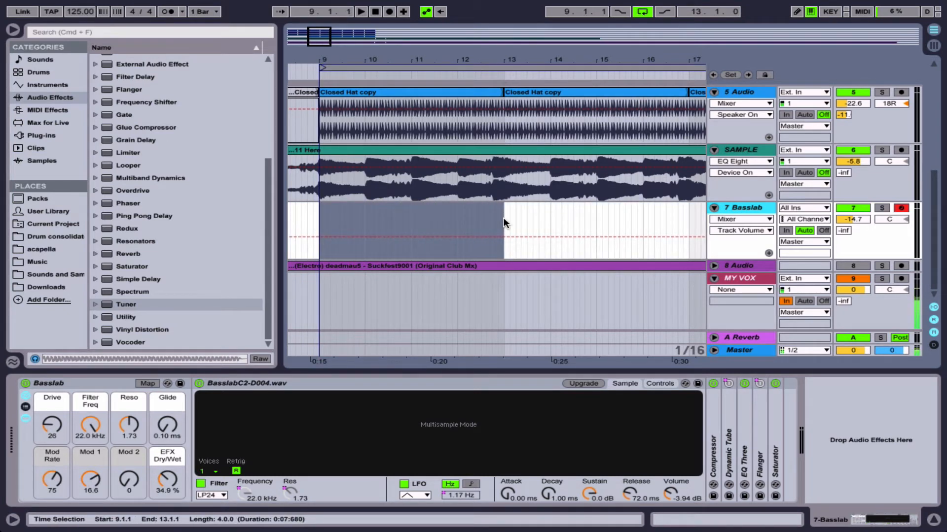
pyautogui.press('super+shift+m')
pyautogui.doubleClick(408, 209)
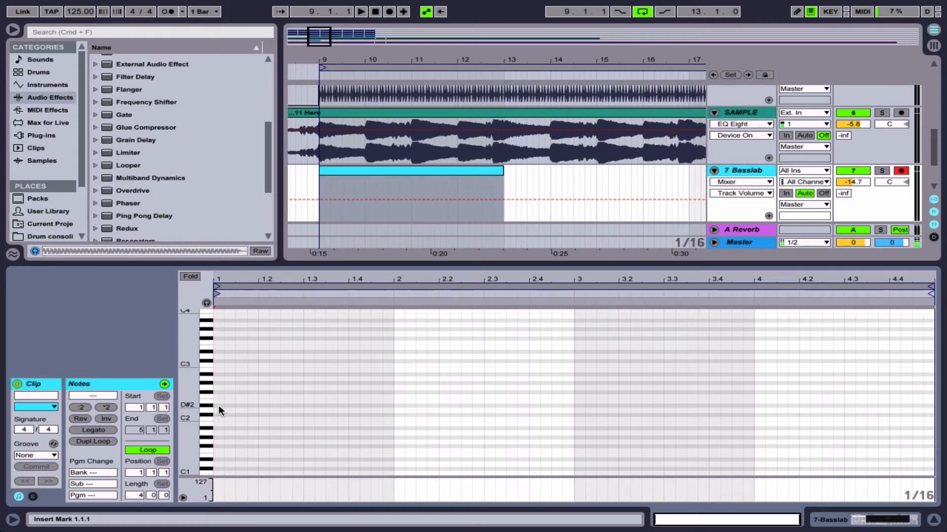
# Step: Audition bass notes from C3 upward on the armed Basslab instrument
pyautogui.press('a')
pyautogui.press('f')
pyautogui.press('g')
pyautogui.press('a')
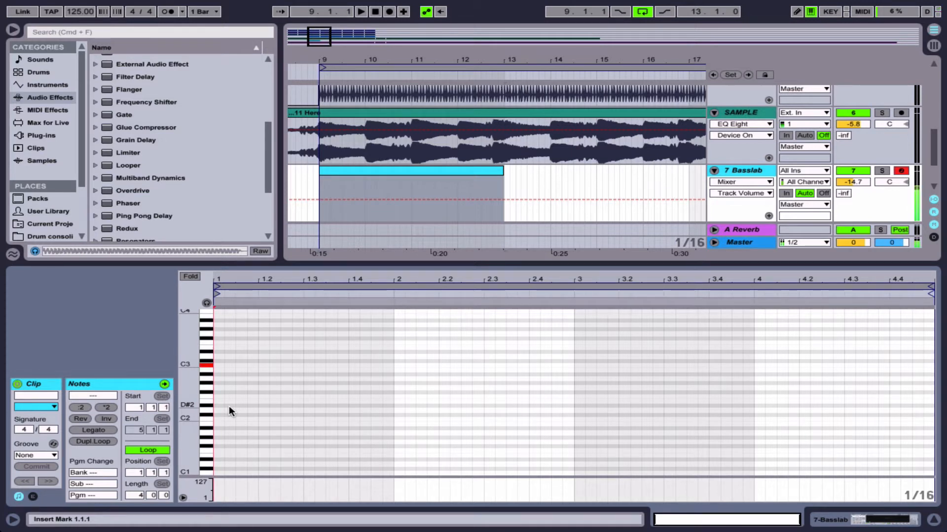
pyautogui.press('d')
pyautogui.press('g')
pyautogui.press('f')
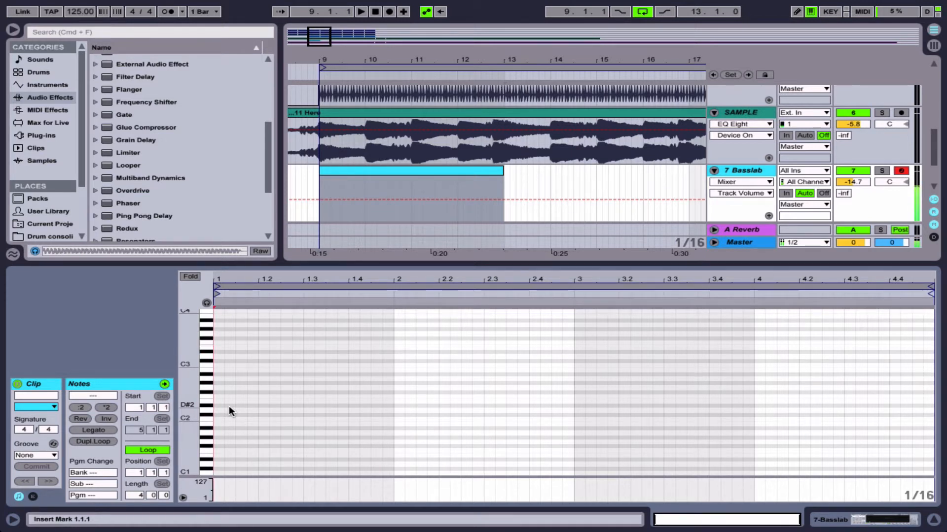
# Step: Set the Basslab track volume to -12.4 dB and play the loop from 9.1.1 to check the balance
pyautogui.moveTo(852, 181); pyautogui.dragTo(852, 181)
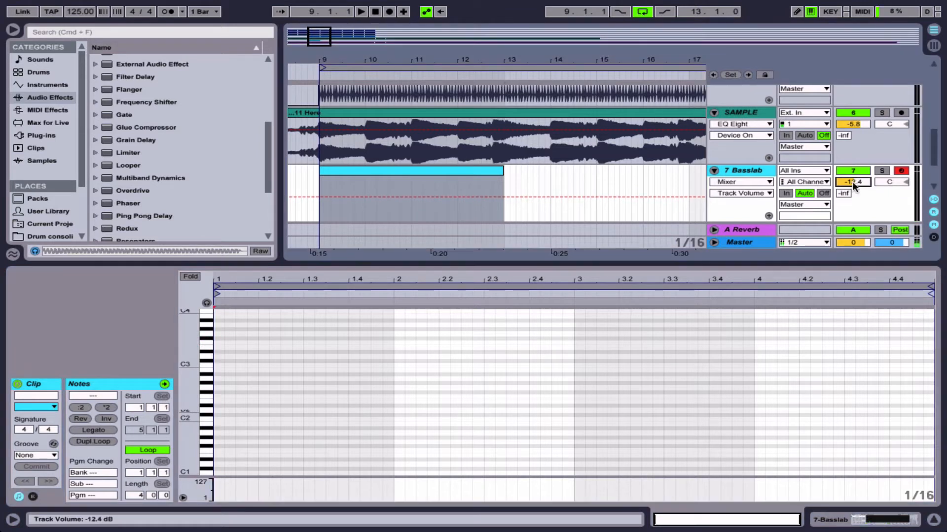
pyautogui.press('space')
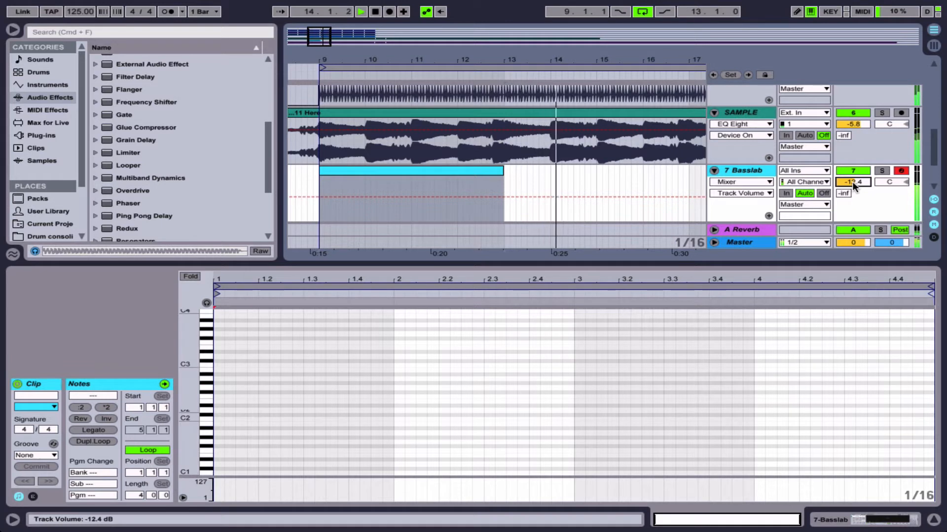
pyautogui.press('space')
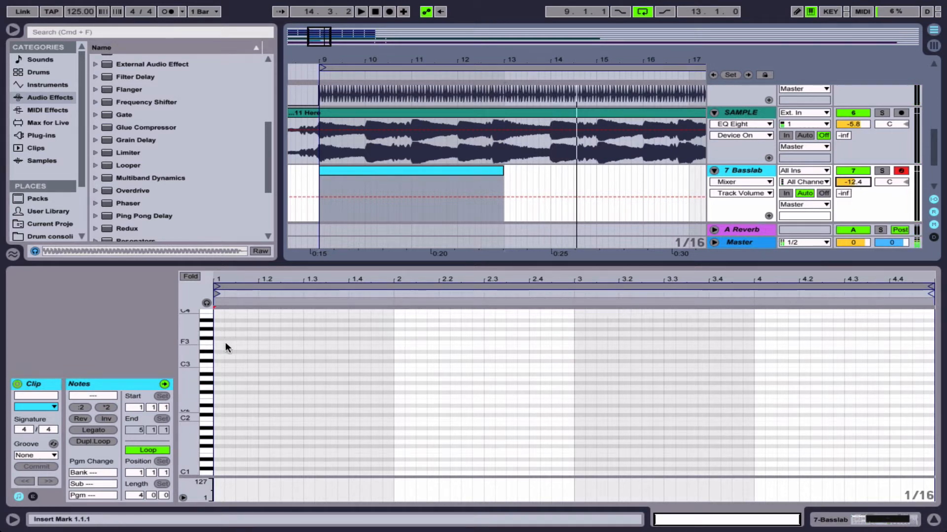
# Step: Set the clip's fixed grid to 1/16 and add a sixteenth-long C3 note at 1.1.1
pyautogui.press('a')
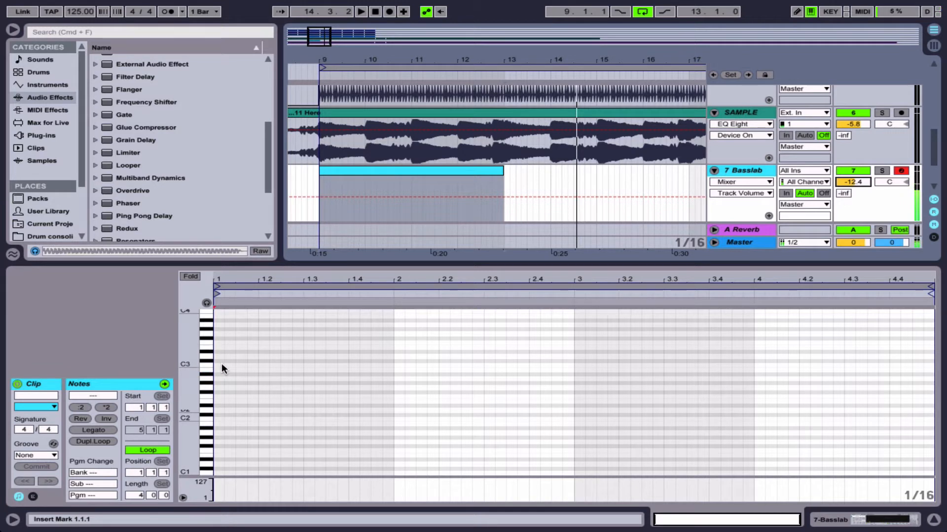
pyautogui.rightClick(245, 374)
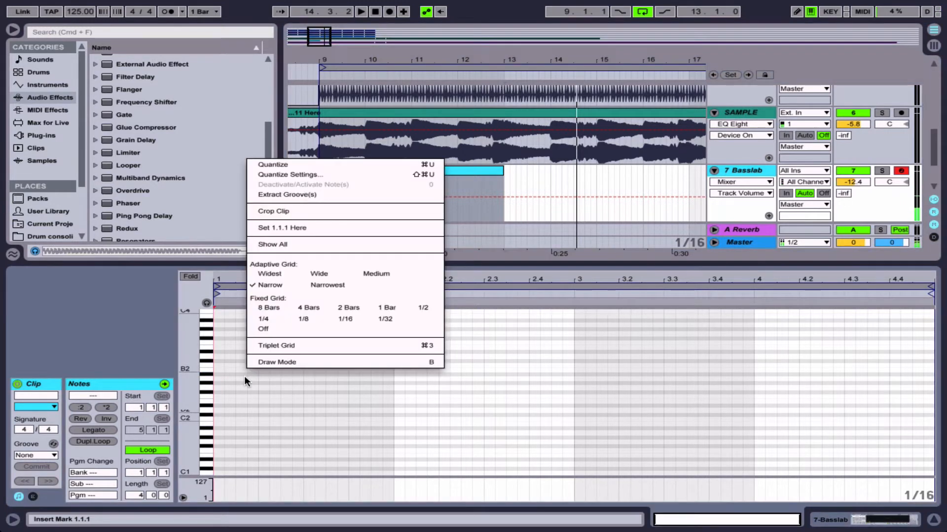
pyautogui.click(348, 318)
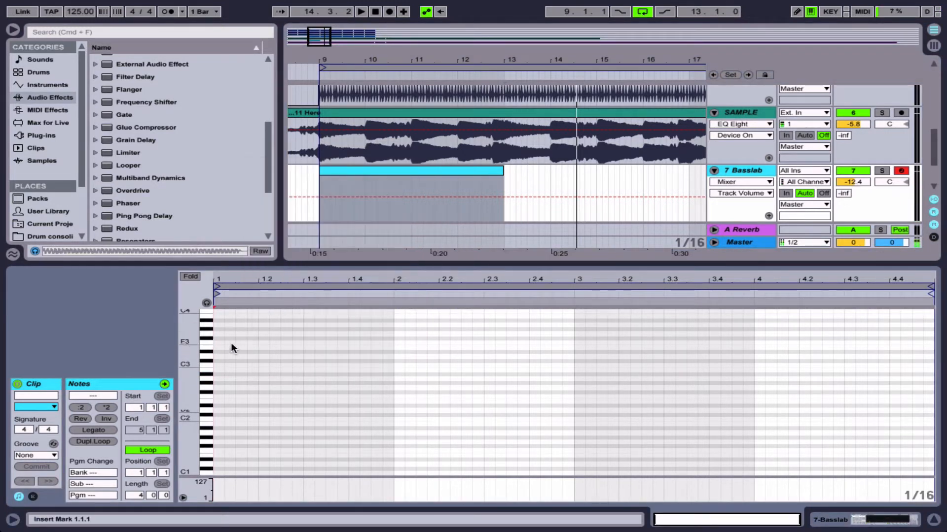
pyautogui.press('a')
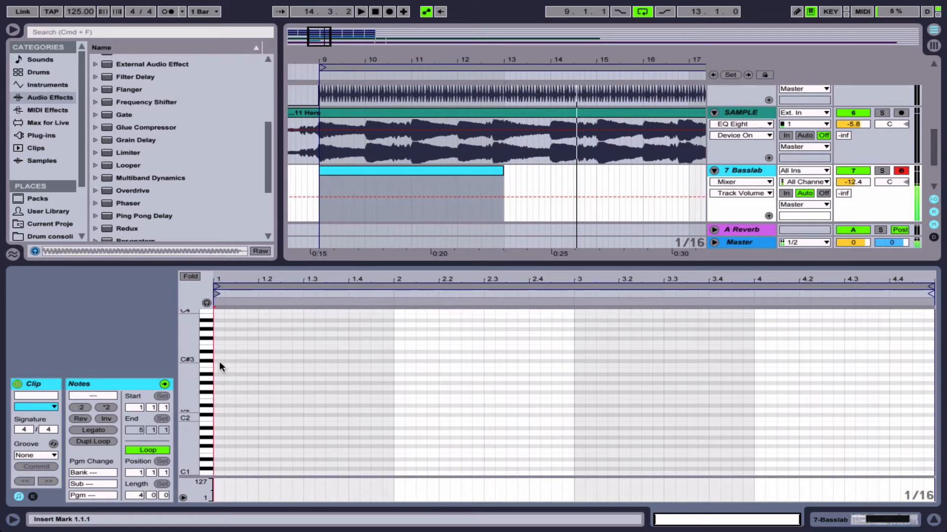
pyautogui.press('space')
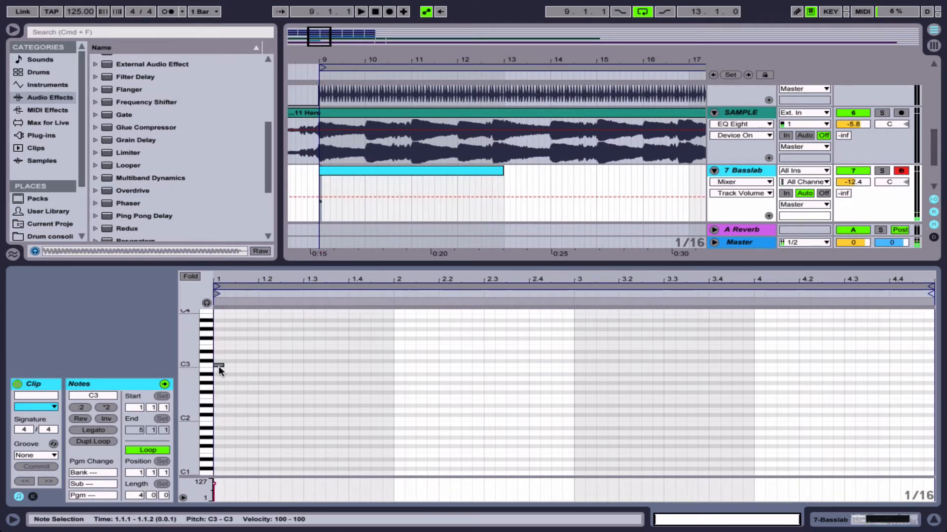
# Step: Duplicate the C3 note, place the copy at 1.1.4, and play the loop to check the rhythm
pyautogui.press('super+d')
pyautogui.press('Right')
pyautogui.press('Right')
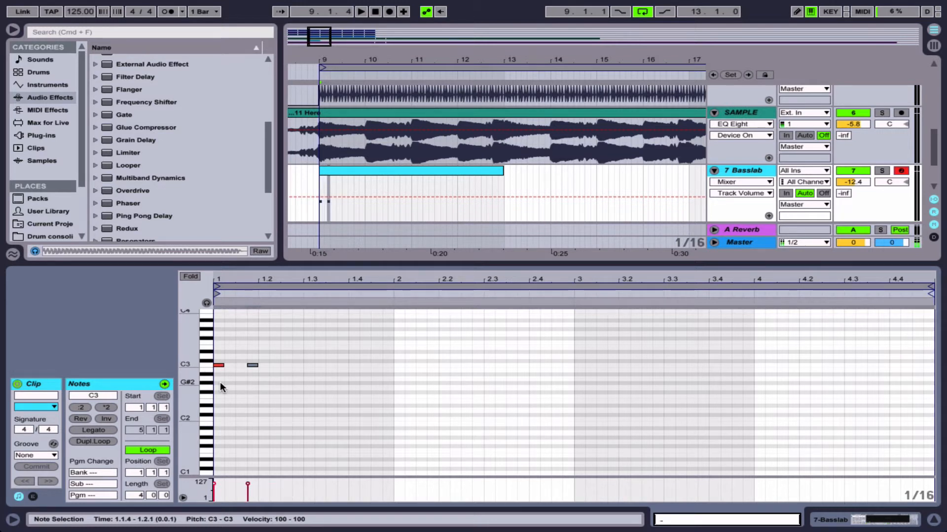
pyautogui.press('space')
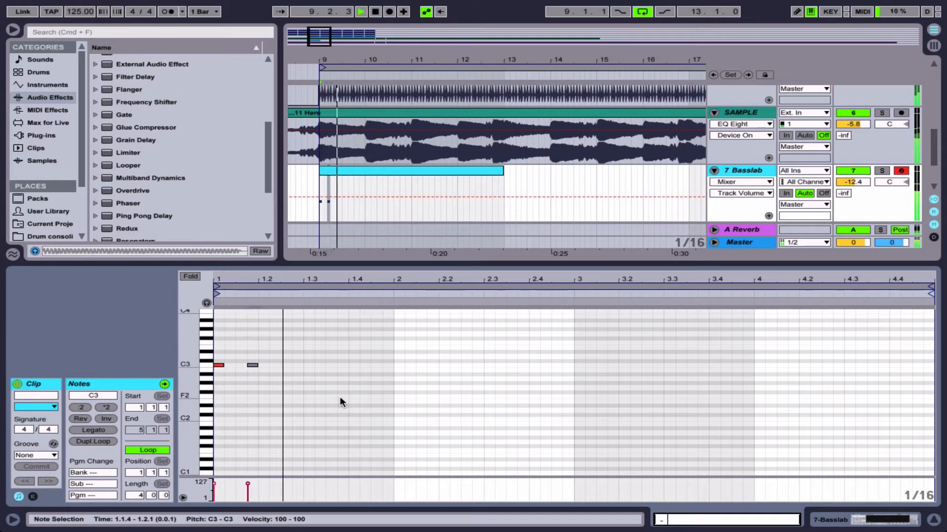
pyautogui.press('space')
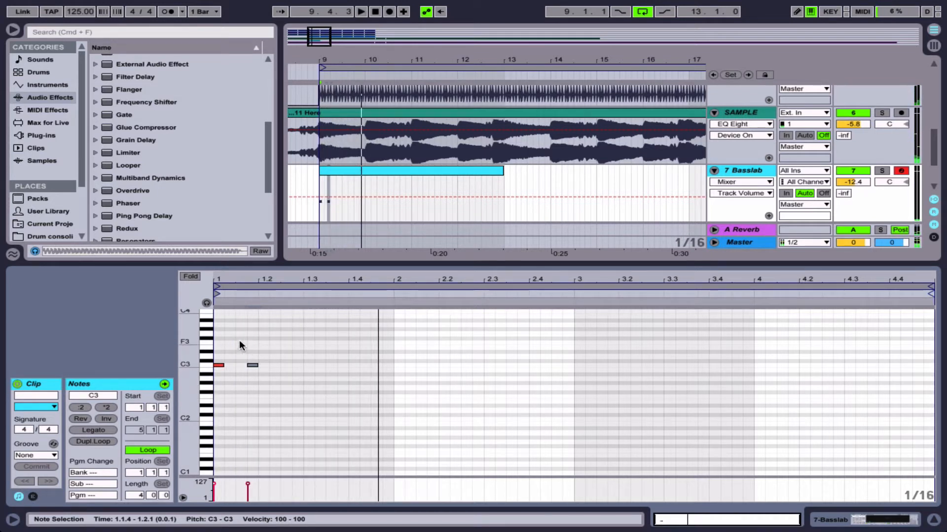
# Step: Add a third C3 note by duplication and nudge it to 1.3.3 while listening to the loop
pyautogui.moveTo(239, 339); pyautogui.dragTo(276, 408)
pyautogui.press('super+d')
pyautogui.press('Right')
pyautogui.press('Left')
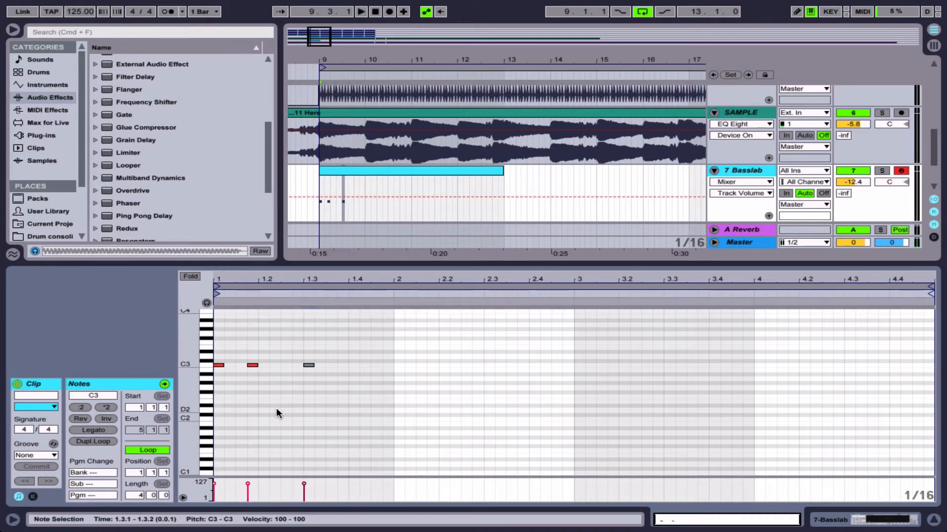
pyautogui.press('space')
pyautogui.press('Right')
pyautogui.press('Right')
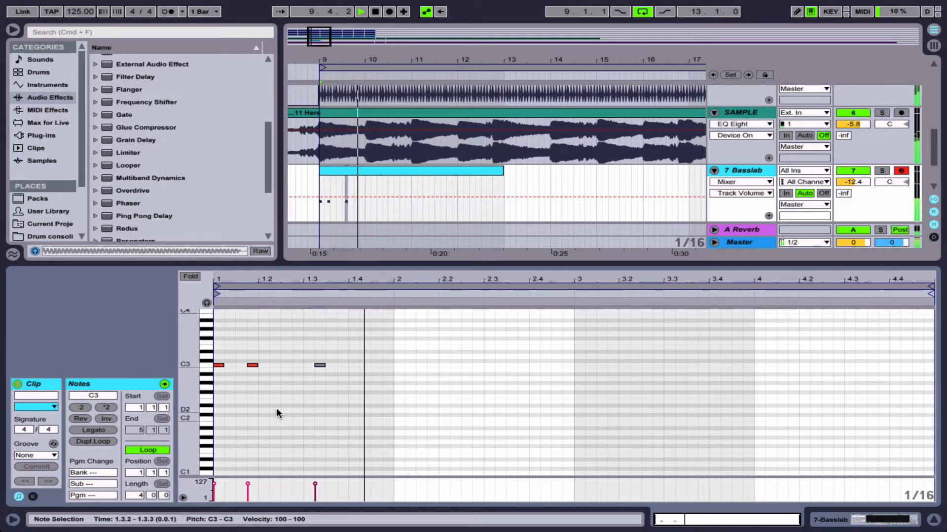
pyautogui.press('Right')
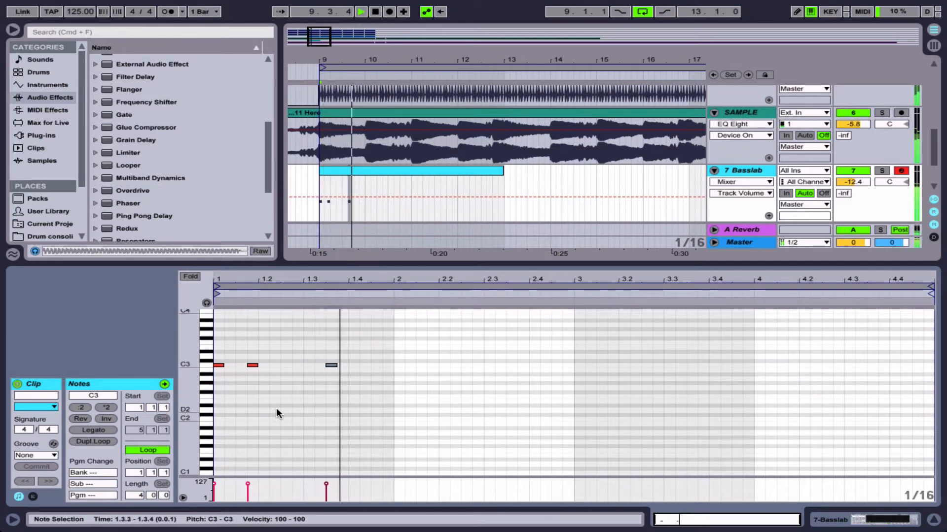
pyautogui.press('super+s')
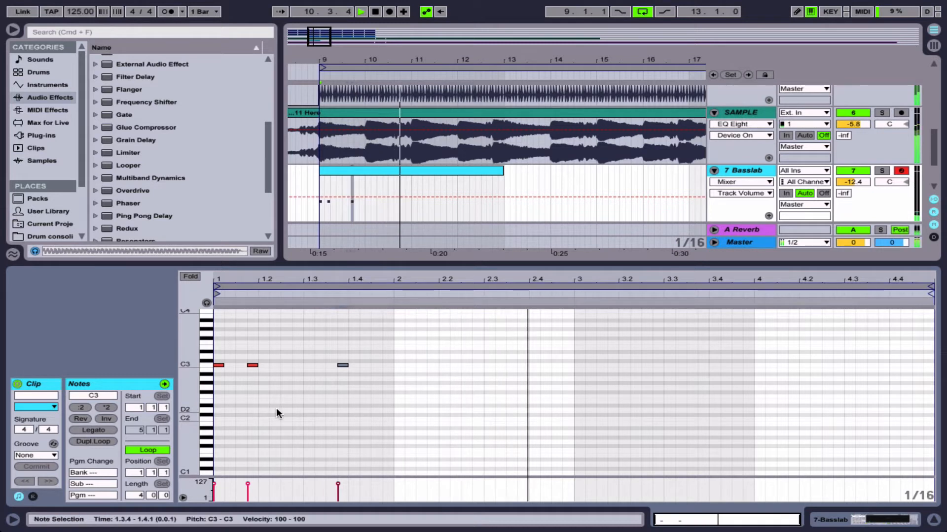
pyautogui.press('space')
pyautogui.press('space')
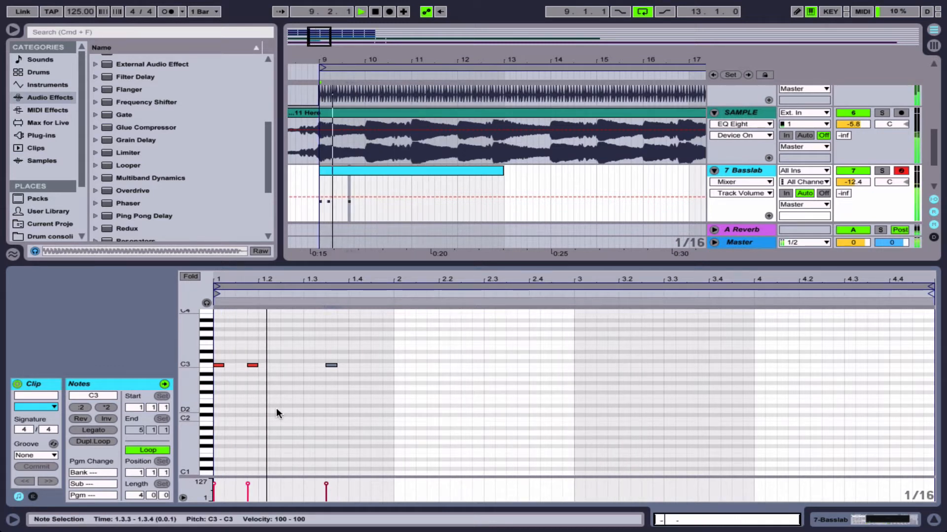
# Step: Duplicate the C3 note to 1.4.3 and play the loop to check the one-bar pattern
pyautogui.press('super+d')
pyautogui.press('Right')
pyautogui.press('Right')
pyautogui.press('Right')
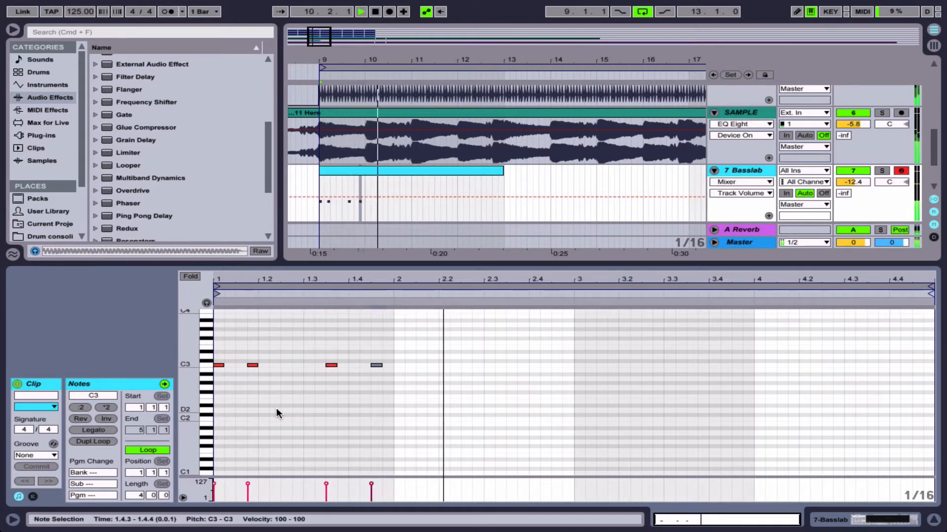
pyautogui.press('space')
pyautogui.press('space')
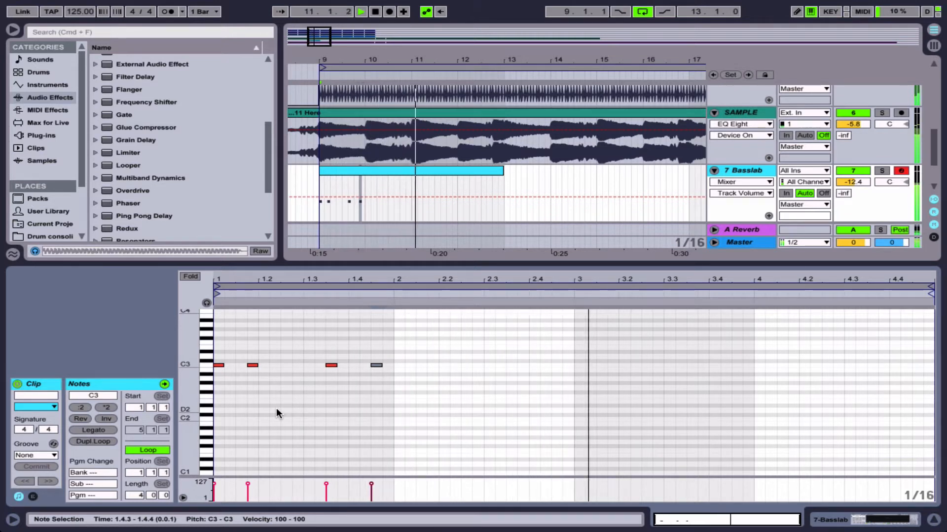
pyautogui.press('space')
# Step: Duplicate the last C3 note to 2.1.1 and raise the copy to F3, playing the loop to compare pitches
pyautogui.moveTo(372, 332); pyautogui.dragTo(381, 392)
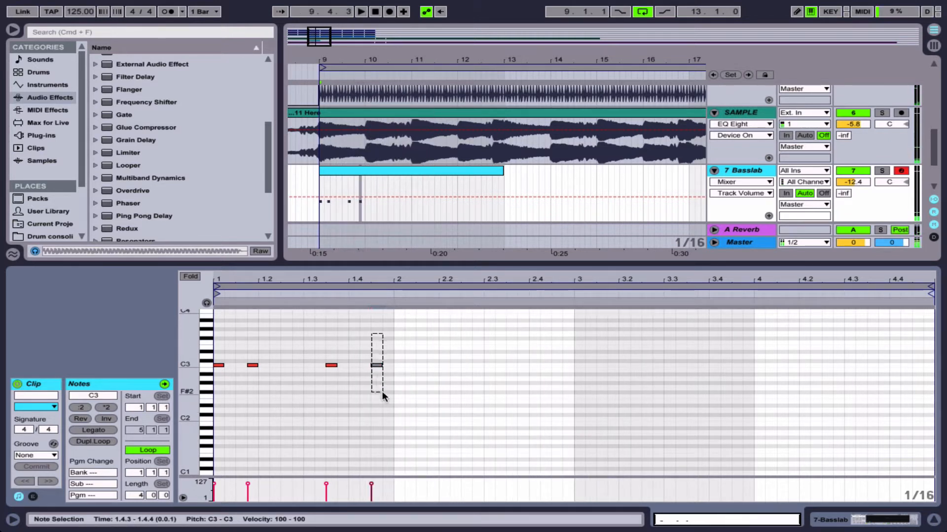
pyautogui.hotkey('ctrl', 'd')
pyautogui.press('Right')
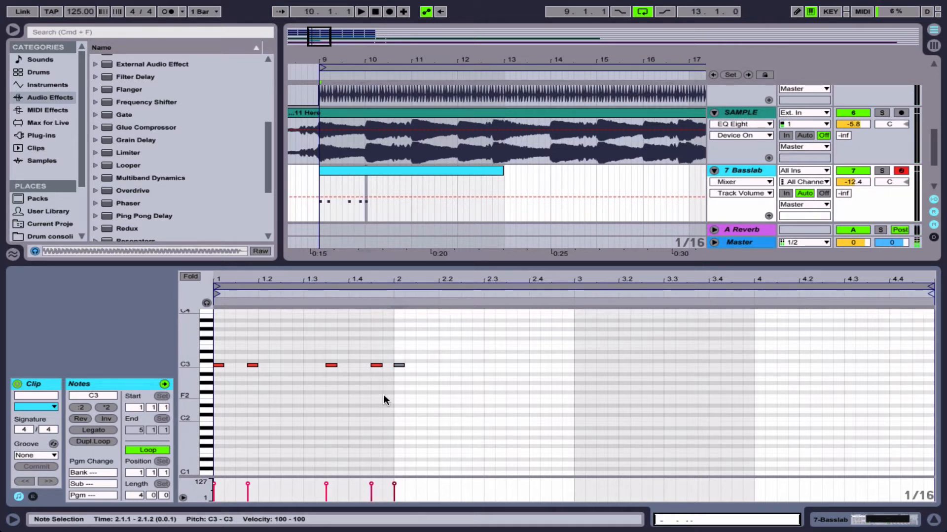
pyautogui.press('Up')
pyautogui.press('Up')
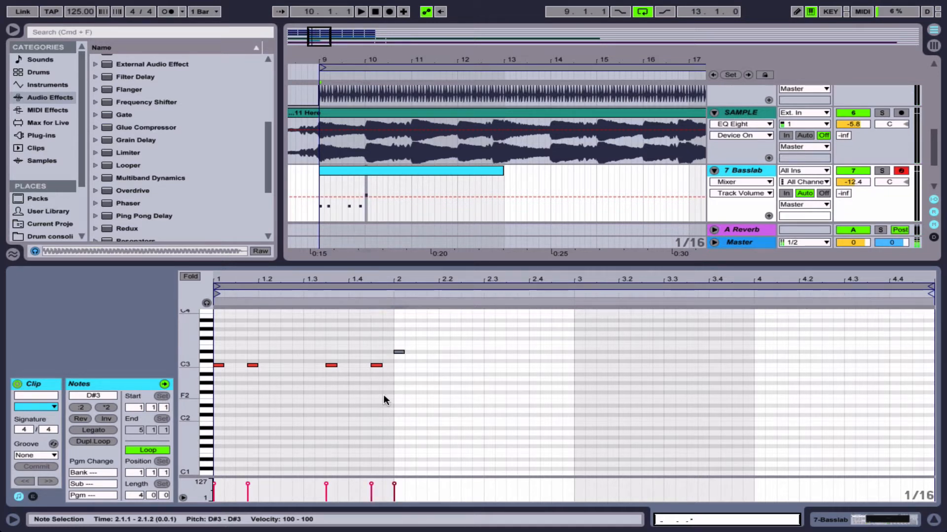
pyautogui.press('space')
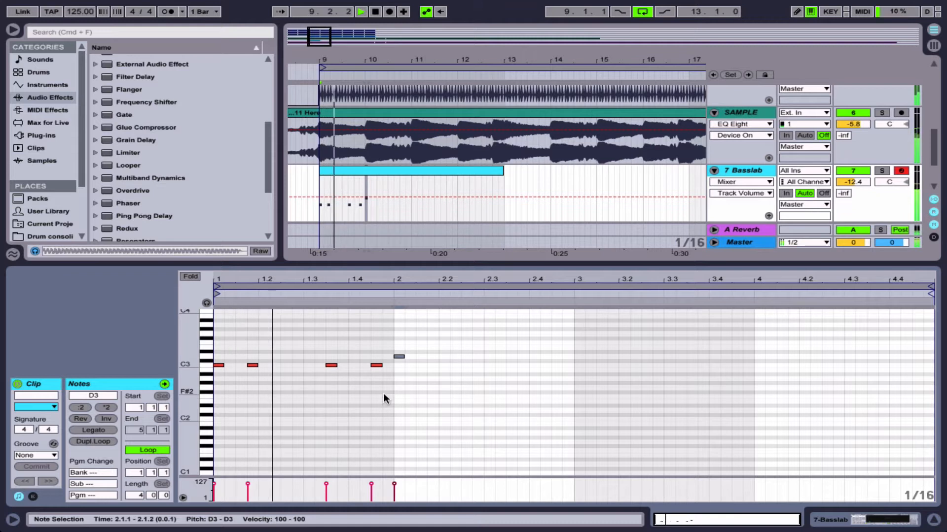
pyautogui.press('space')
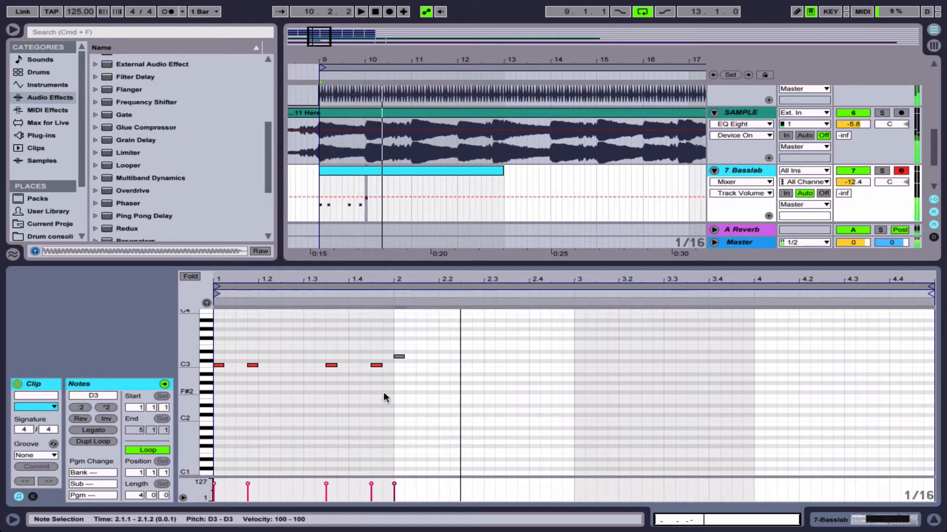
pyautogui.press('Up')
pyautogui.press('Up')
pyautogui.press('Up')
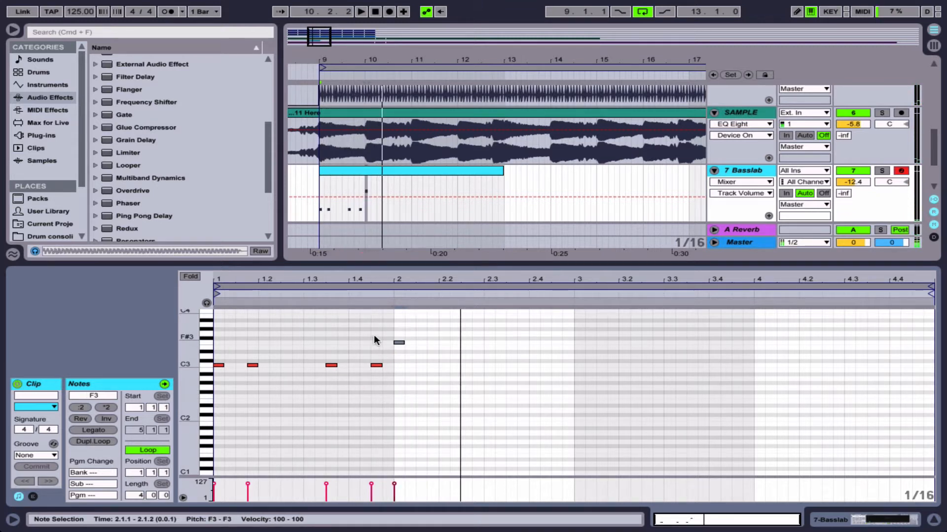
# Step: Enlarge the note rows in the clip editor so the C3 and F3 notes show their names
pyautogui.moveTo(383, 333); pyautogui.dragTo(417, 365)
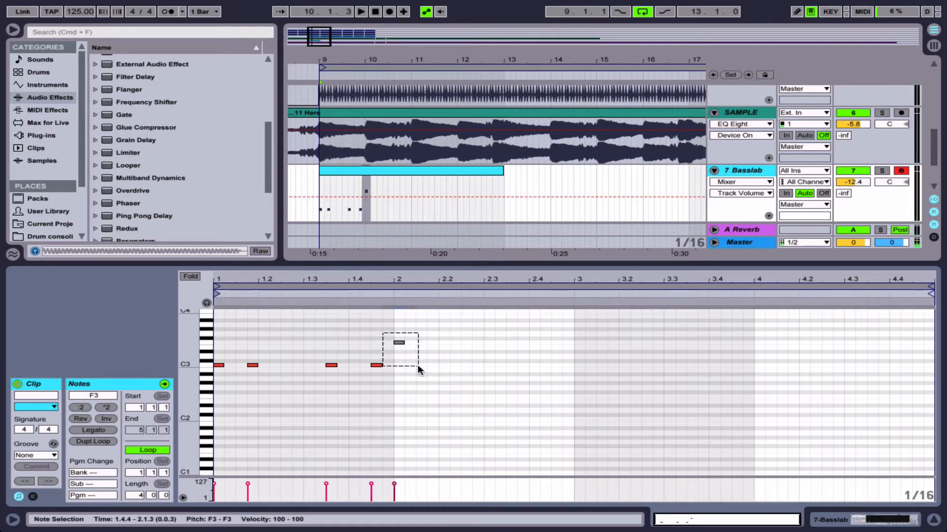
pyautogui.click(398, 342)
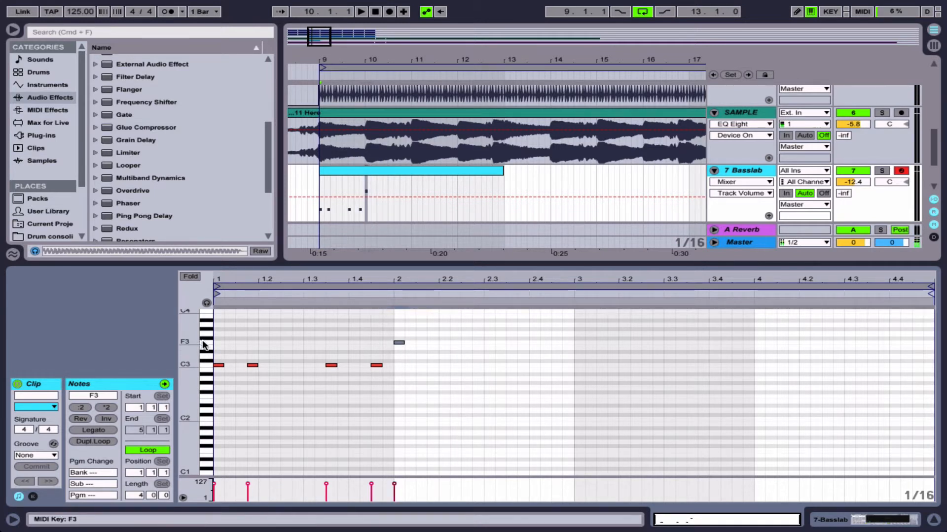
pyautogui.moveTo(203, 348)
pyautogui.mouseDown()
pyautogui.moveTo(190, 346)
pyautogui.moveTo(197, 361)
pyautogui.mouseUp()
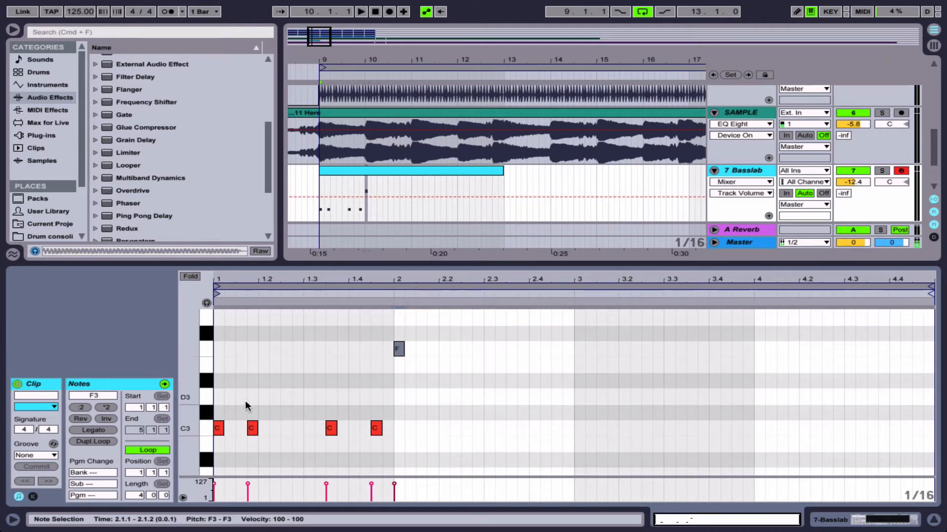
pyautogui.click(204, 430)
pyautogui.click(398, 348)
# Step: Add sixteenth notes G3 at 2.2.1 and E3 at 2.2.3, and audition the C3, F3 and G3 rows
pyautogui.doubleClick(442, 317)
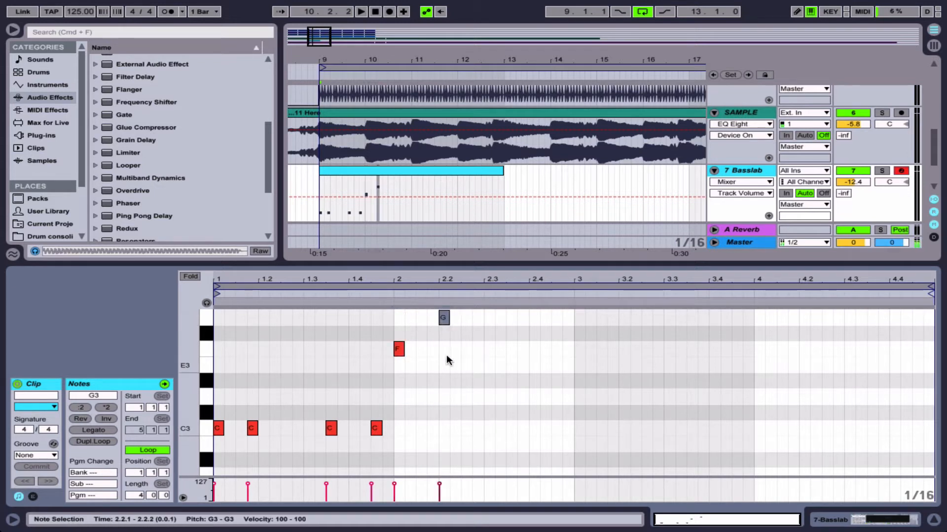
pyautogui.doubleClick(465, 365)
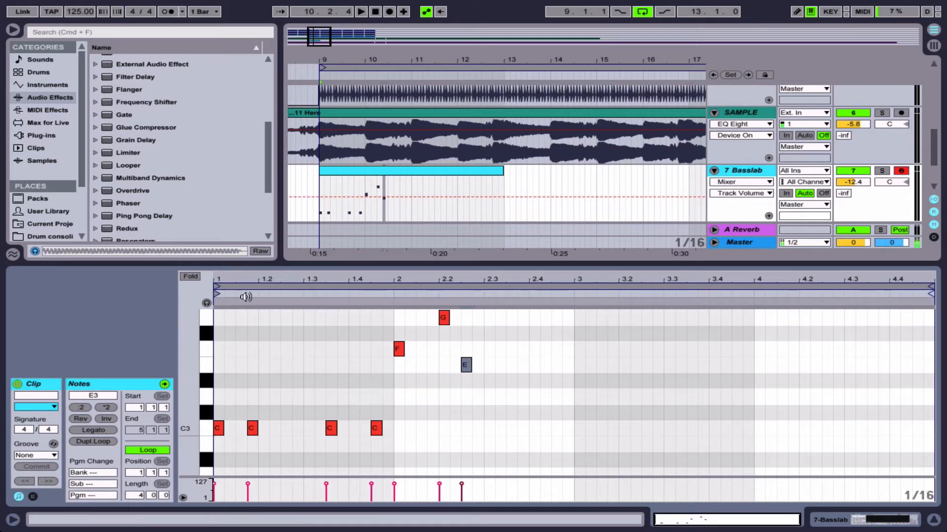
pyautogui.click(207, 428)
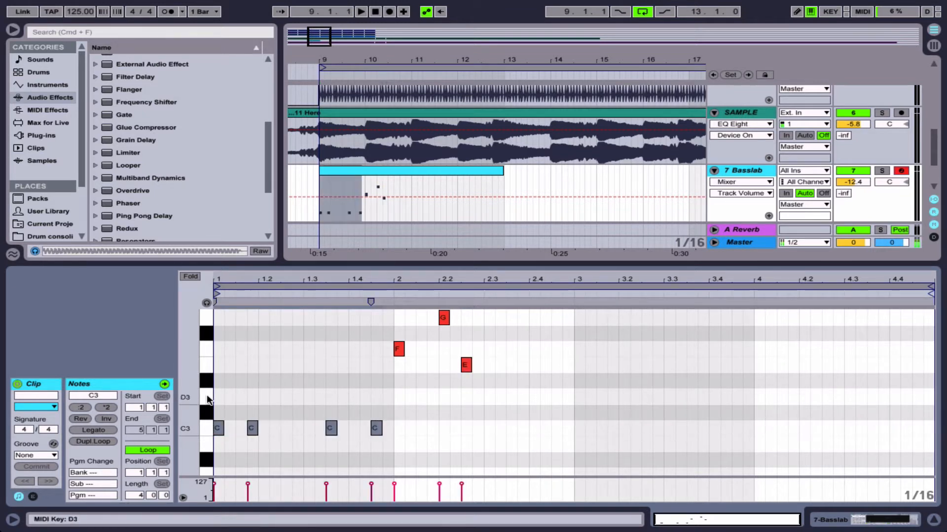
pyautogui.click(205, 347)
pyautogui.click(205, 315)
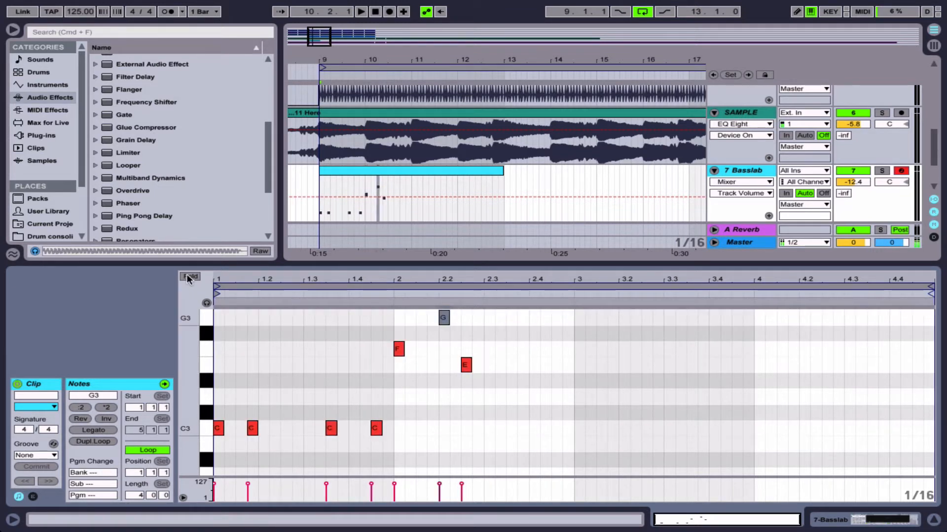
# Step: Fold the note editor to only the pitches in use and audition the rows from G3 down to C3
pyautogui.click(188, 276)
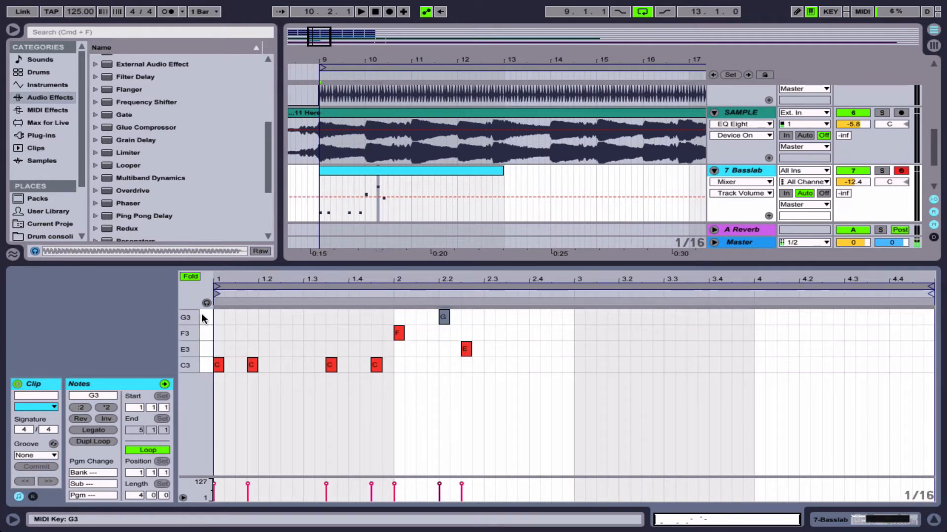
pyautogui.moveTo(201, 313); pyautogui.dragTo(206, 360)
pyautogui.click(348, 428)
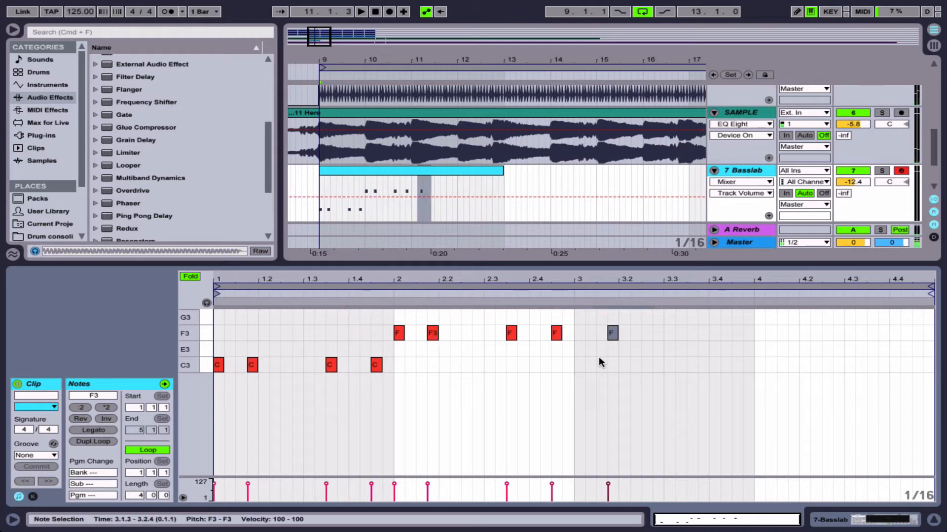
# Step: Set the note after the bar 2 F3 pattern to G3 and move it to 3.1.1
pyautogui.press('Left')
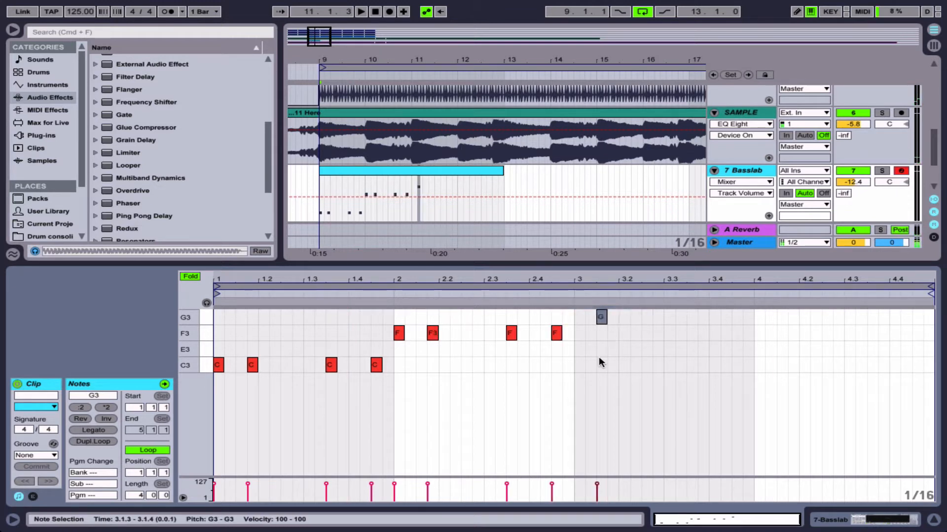
pyautogui.press('Left')
pyautogui.press('Left')
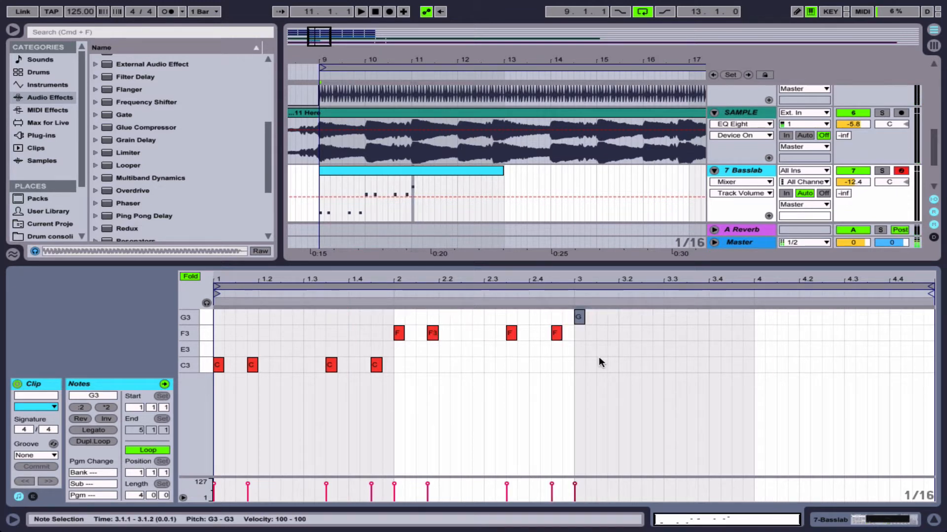
# Step: Audition and select the four C3 notes in bar 1, then clear the selection
pyautogui.click(206, 365)
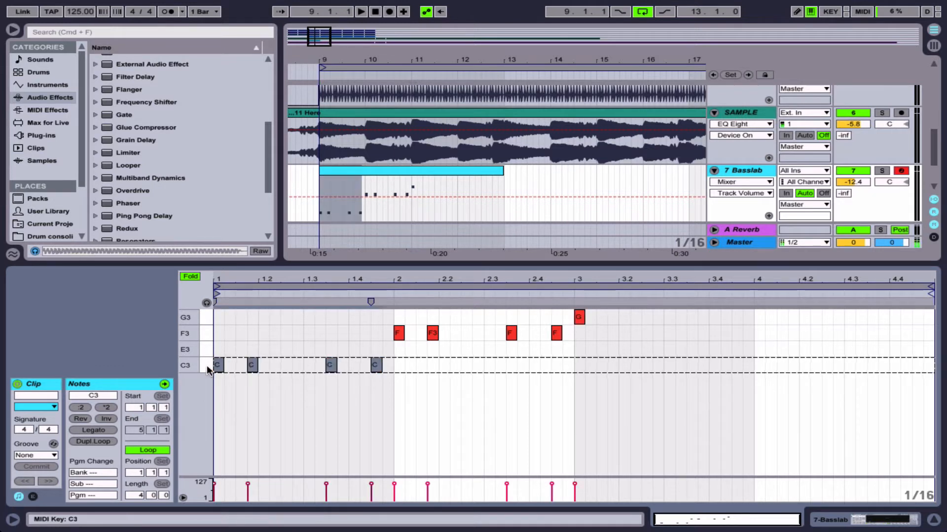
pyautogui.click(227, 386)
pyautogui.click(216, 363)
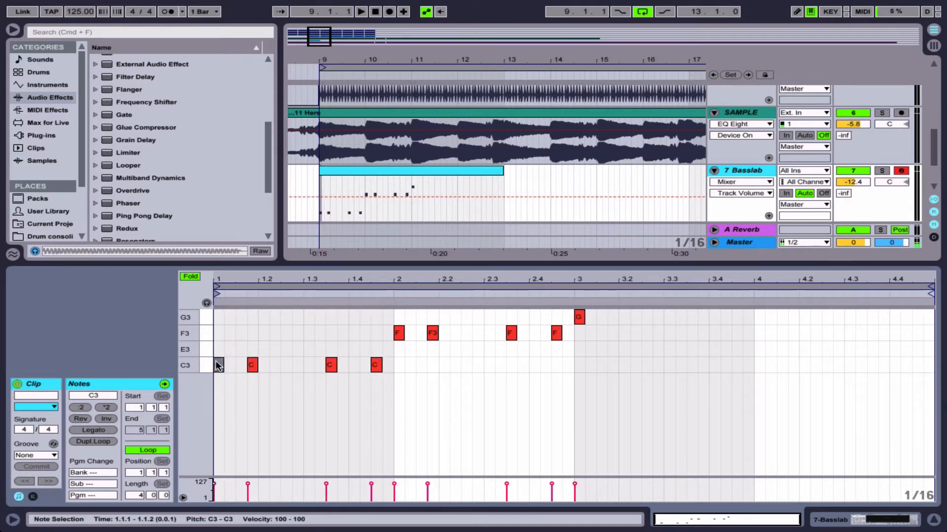
pyautogui.moveTo(413, 368); pyautogui.dragTo(200, 360)
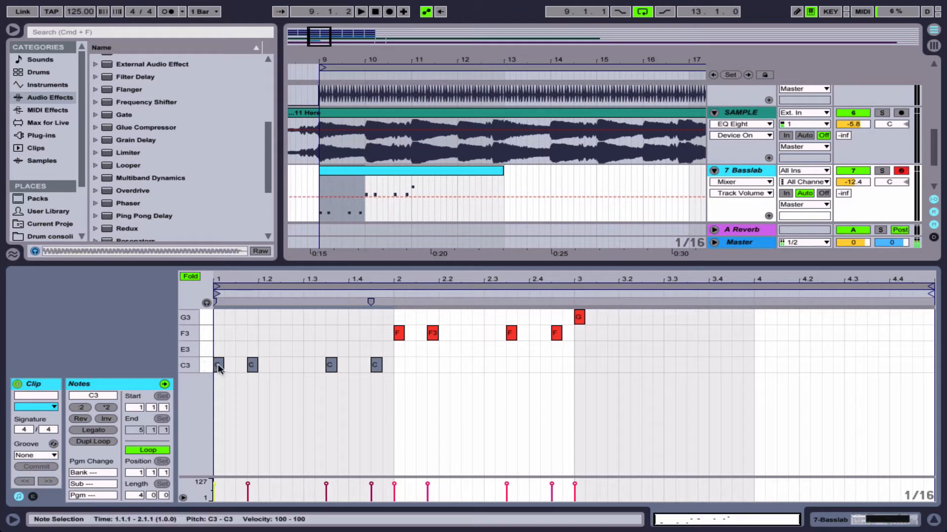
pyautogui.click(224, 361)
pyautogui.click(223, 362)
pyautogui.click(220, 348)
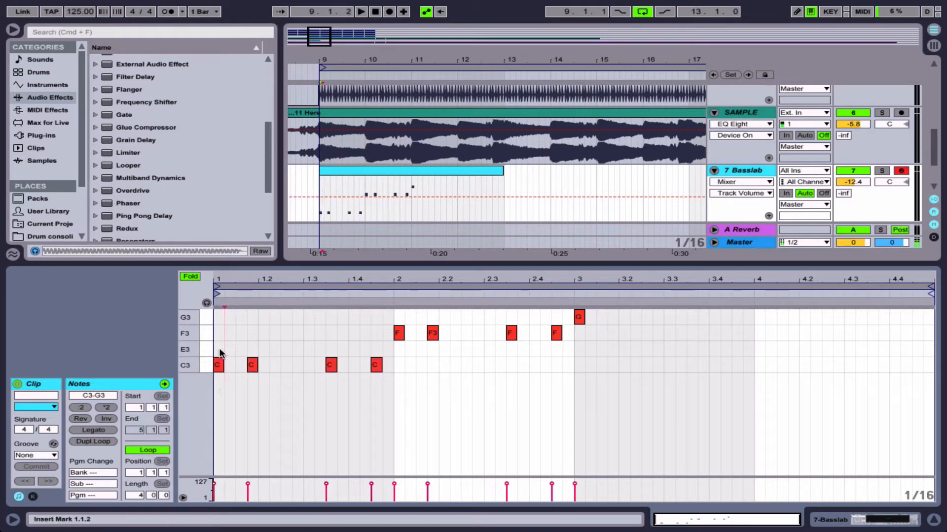
# Step: Fill the E3 row across bar 1 with repeated sixteenth notes and delete them again
pyautogui.doubleClick(219, 344)
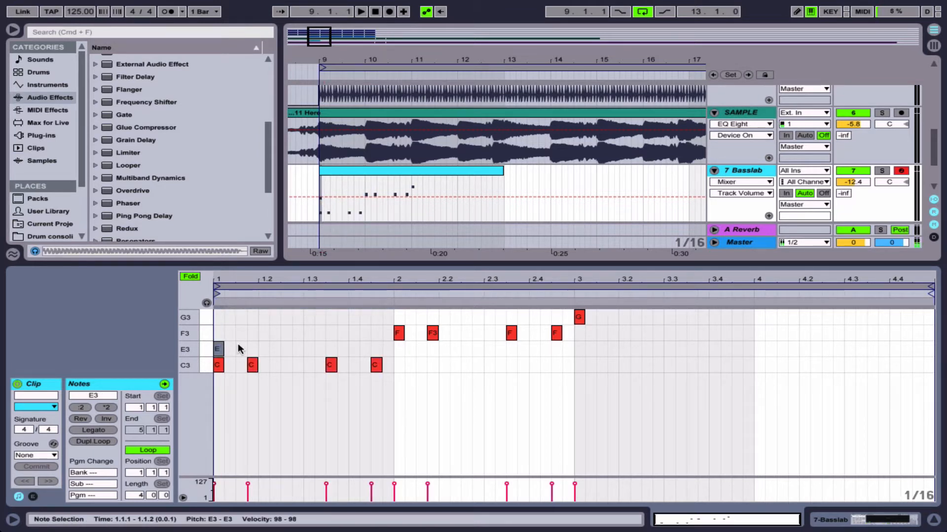
pyautogui.press('super+d')
pyautogui.press('super+d')
pyautogui.press('super+d')
pyautogui.press('super+d')
pyautogui.press('super+d')
pyautogui.press('super+d')
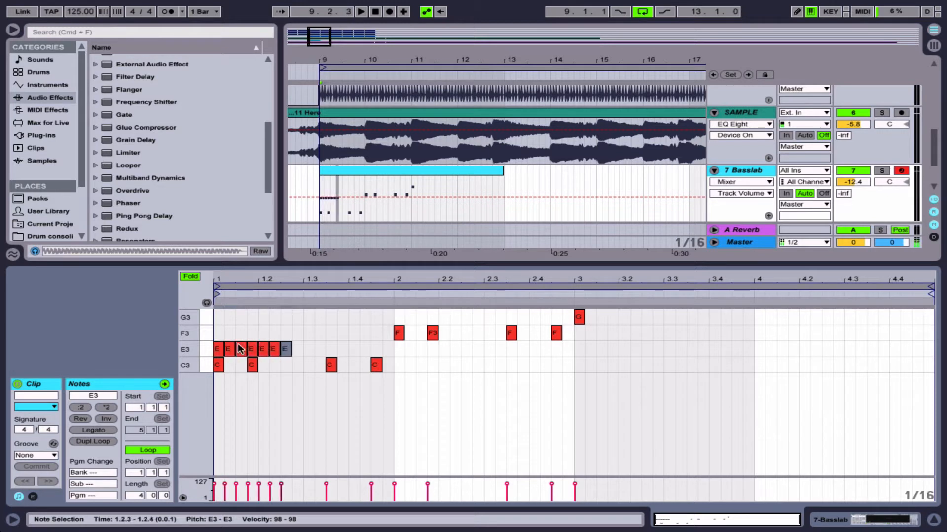
pyautogui.press('super+d')
pyautogui.press('super+d')
pyautogui.press('super+d')
pyautogui.press('super+d')
pyautogui.press('super+d')
pyautogui.press('super+d')
pyautogui.press('super+d')
pyautogui.press('super+d')
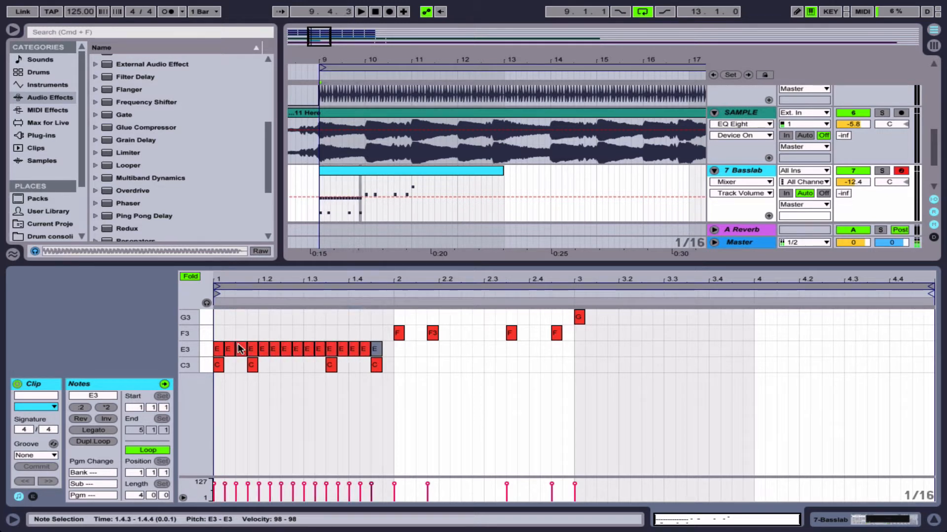
pyautogui.press('super+d')
pyautogui.moveTo(406, 347); pyautogui.dragTo(422, 378)
pyautogui.press('Delete')
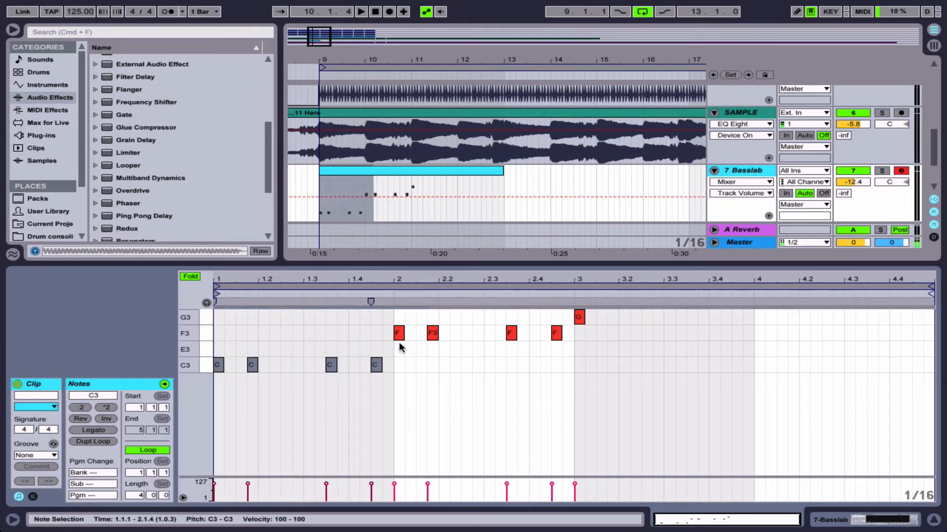
# Step: Delete the single G3 note at 3.1.1 from the Basslab clip
pyautogui.moveTo(372, 331); pyautogui.dragTo(684, 362)
pyautogui.click(463, 344)
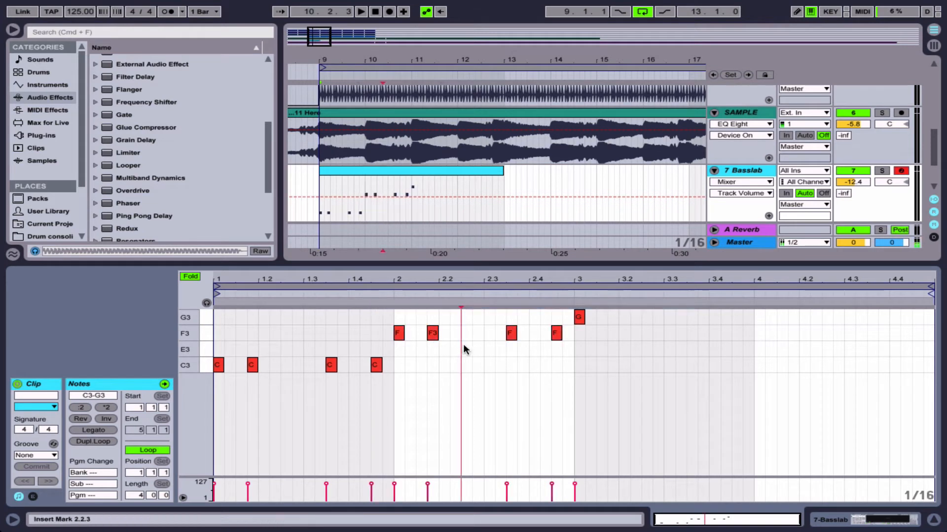
pyautogui.moveTo(368, 336); pyautogui.dragTo(605, 339)
pyautogui.click(579, 317)
pyautogui.press('Delete')
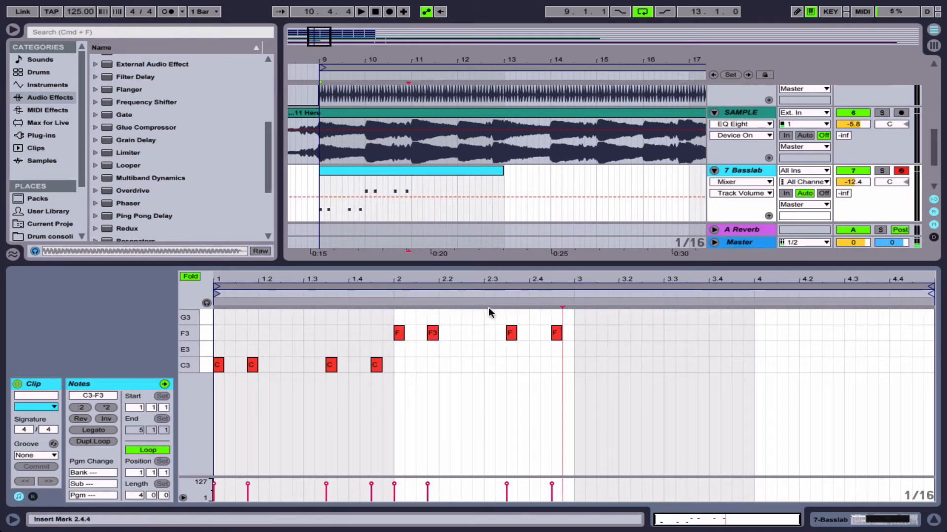
# Step: Duplicate the four F3 notes of bar 2 into bar 3 starting at 3.1.1 and transpose the copies to G3
pyautogui.moveTo(353, 321); pyautogui.dragTo(637, 349)
pyautogui.press('super+d')
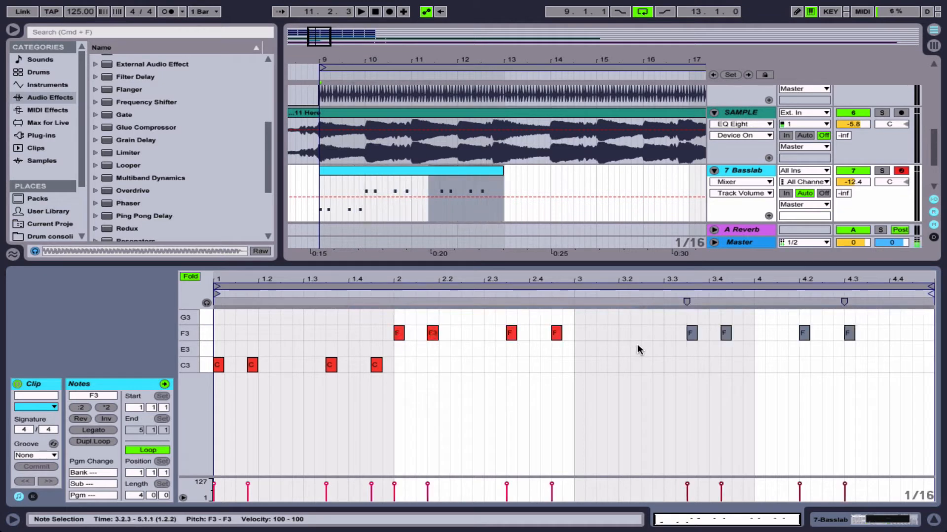
pyautogui.press('Left')
pyautogui.press('Left')
pyautogui.press('Left')
pyautogui.press('Left')
pyautogui.press('Left')
pyautogui.press('Left')
pyautogui.press('Left')
pyautogui.press('Left')
pyautogui.press('Left')
pyautogui.press('Left')
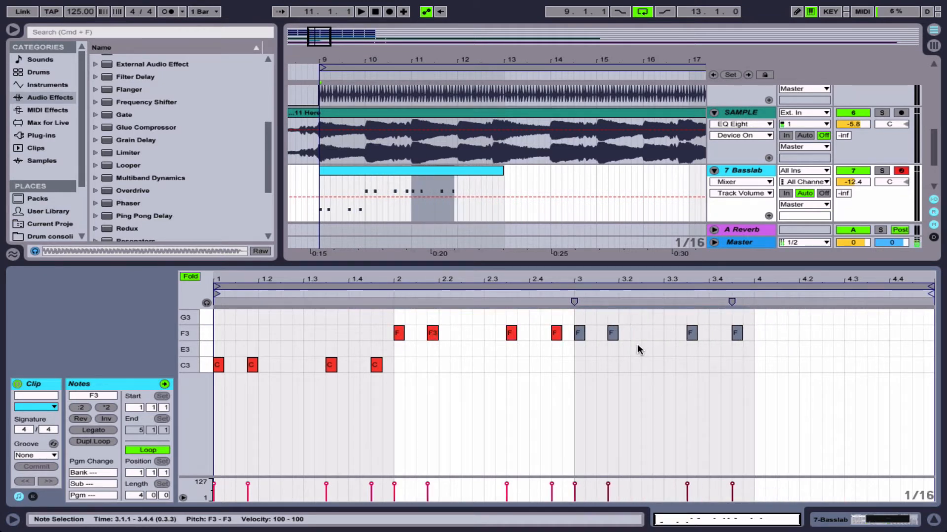
pyautogui.press('Up')
pyautogui.press('Up')
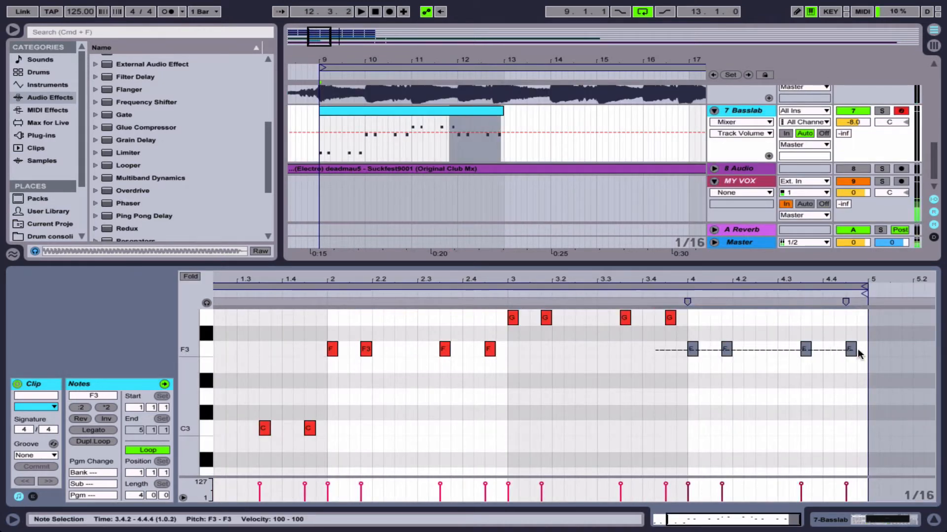
# Step: Transpose the four-note pattern in bar 4 from F3 to E3, fold the note editor to the used pitches and play the bassline
pyautogui.press('Down')
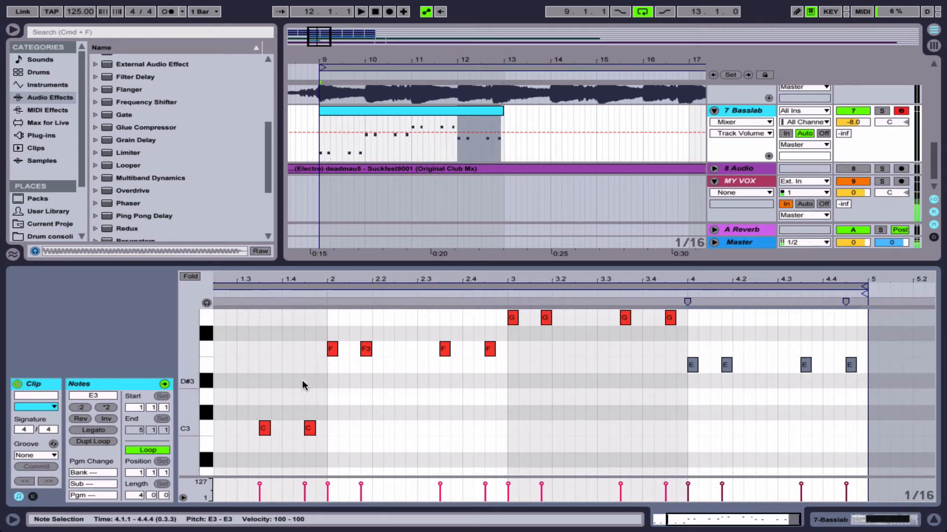
pyautogui.click(190, 277)
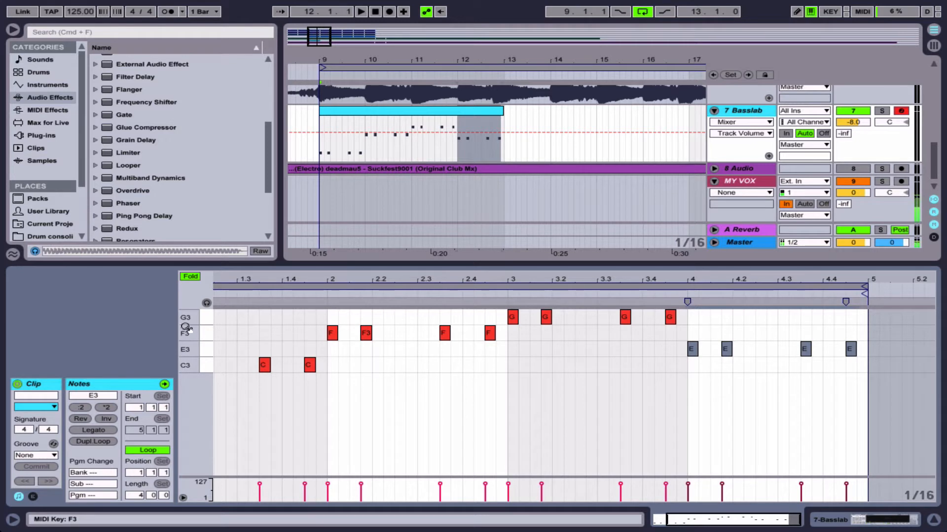
pyautogui.hscroll(-3, 299, 348)
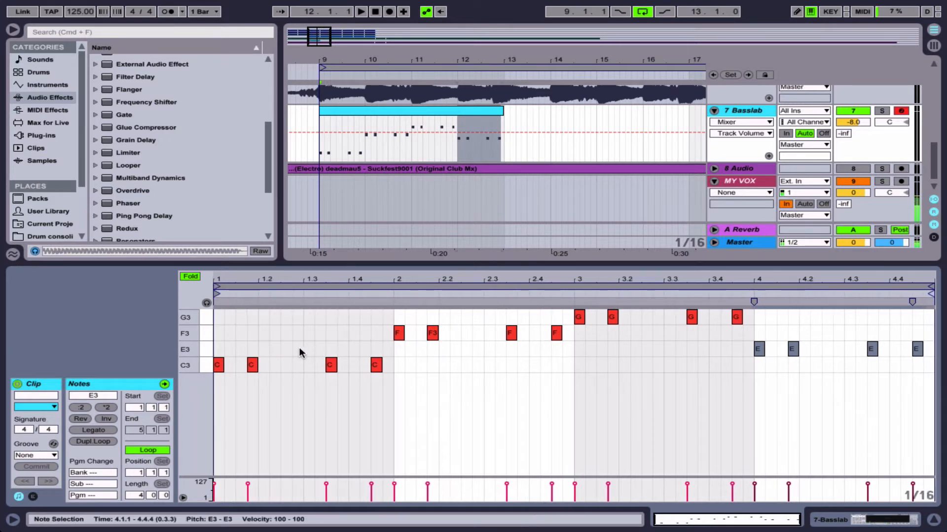
pyautogui.moveTo(277, 280)
pyautogui.mouseDown()
pyautogui.moveTo(277, 298)
pyautogui.moveTo(277, 280)
pyautogui.mouseUp()
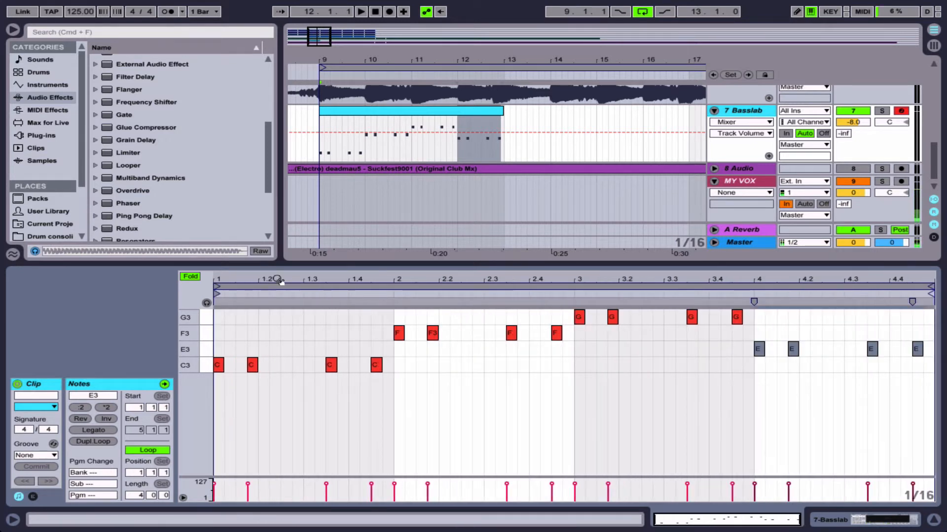
pyautogui.click(336, 292)
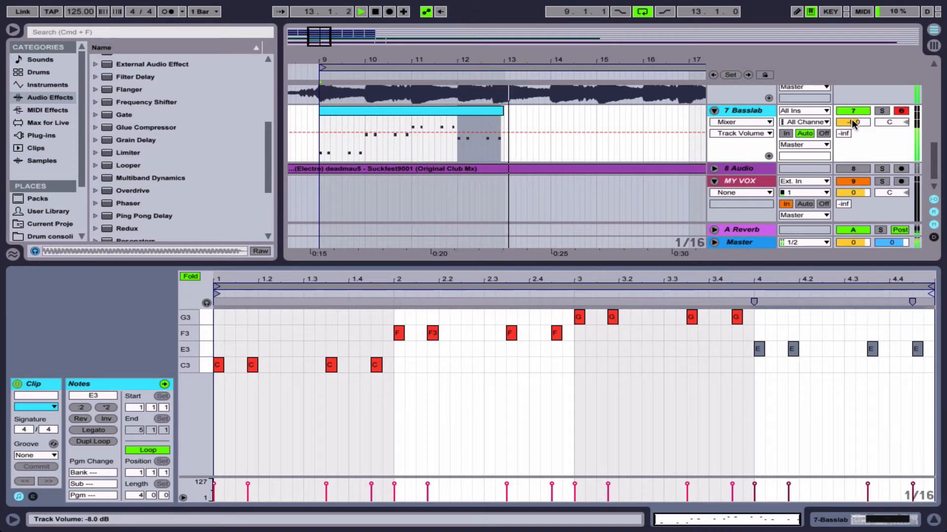
pyautogui.press('space')
# Step: Extend the Basslab clip and the arrangement loop to 8 bars, from bar 9 to bar 17
pyautogui.click(502, 108)
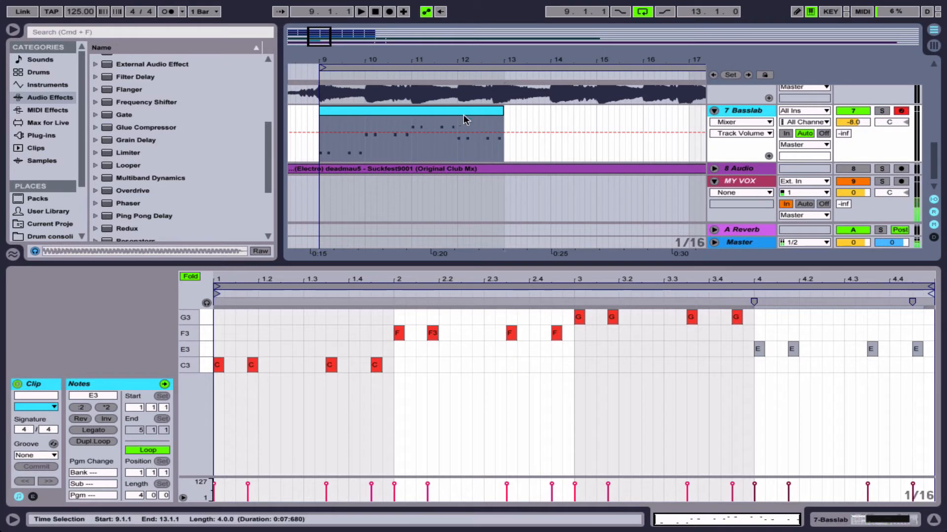
pyautogui.moveTo(504, 112); pyautogui.dragTo(574, 118)
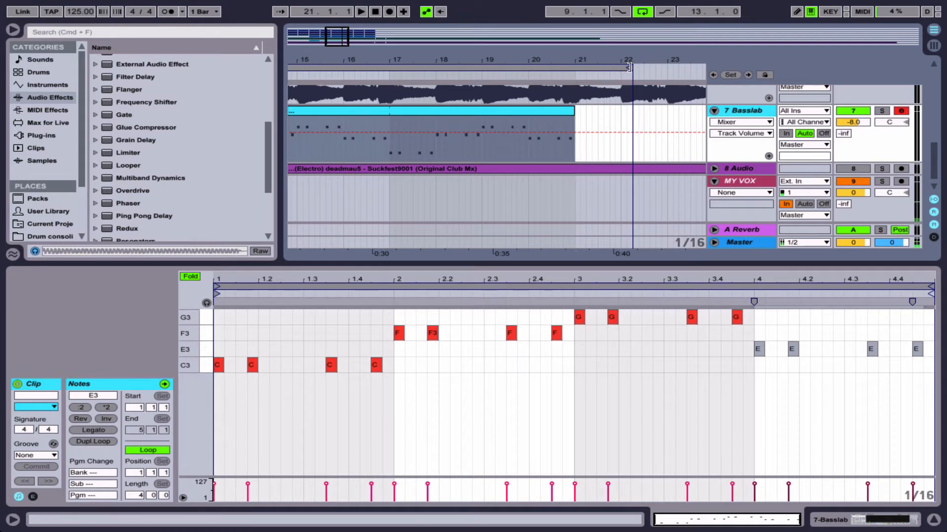
pyautogui.moveTo(629, 68); pyautogui.dragTo(572, 68)
pyautogui.hscroll(-6, 534, 126)
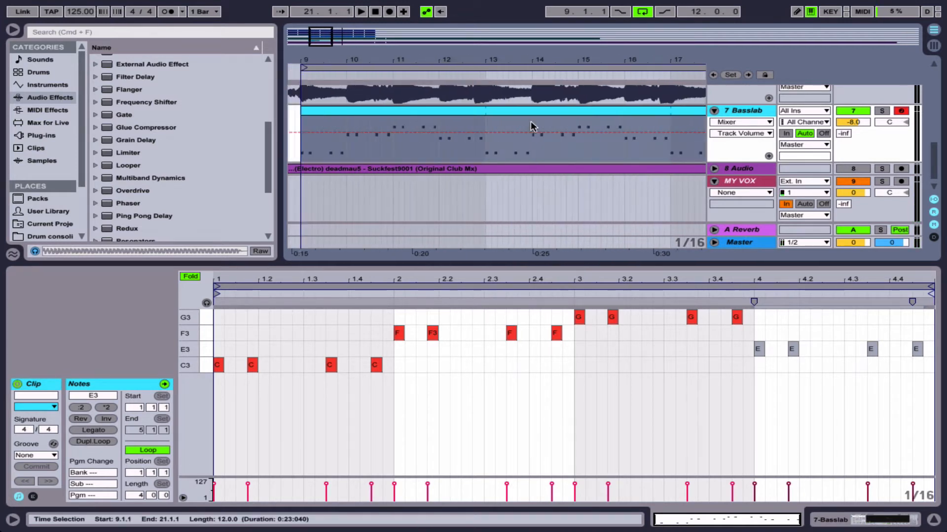
pyautogui.moveTo(532, 52); pyautogui.dragTo(532, 27)
pyautogui.moveTo(662, 68); pyautogui.dragTo(587, 68)
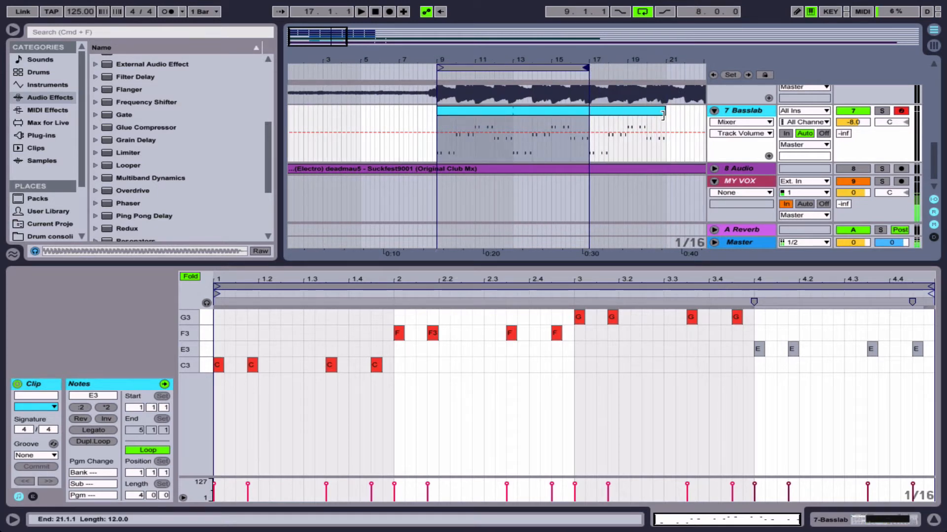
pyautogui.moveTo(664, 111); pyautogui.dragTo(582, 115)
# Step: Play the loop briefly and unfold the note editor to show all pitches
pyautogui.press('space')
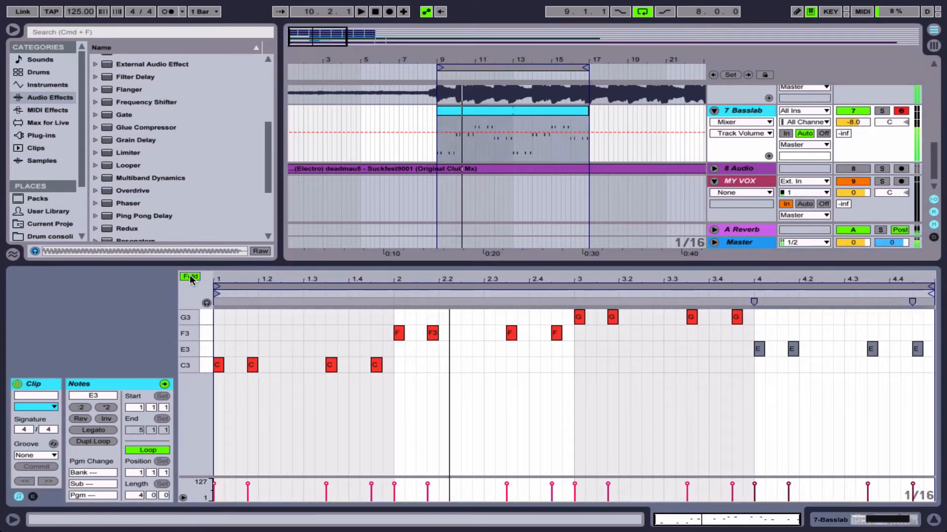
pyautogui.click(189, 277)
pyautogui.press('space')
# Step: Select all notes of the bassline and transpose them down one octave to C2-G2
pyautogui.click(234, 336)
pyautogui.press('super+a')
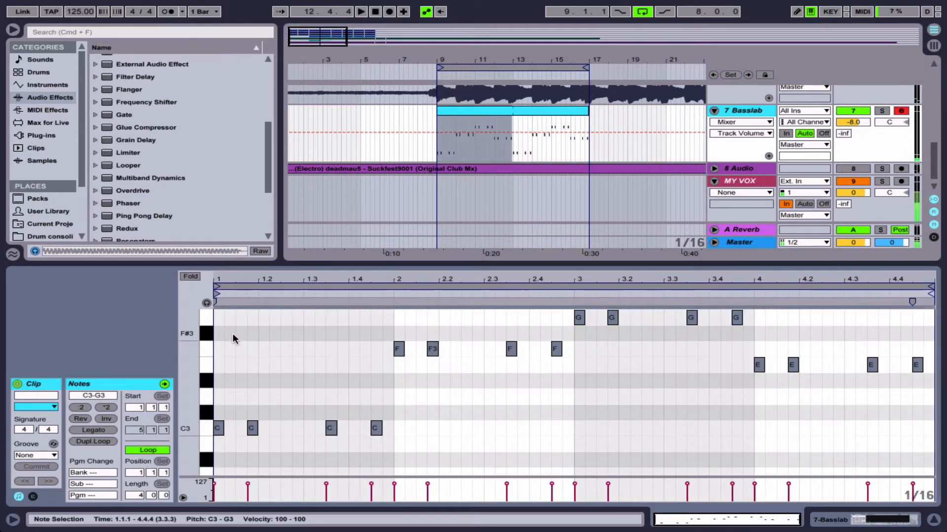
pyautogui.click(240, 335)
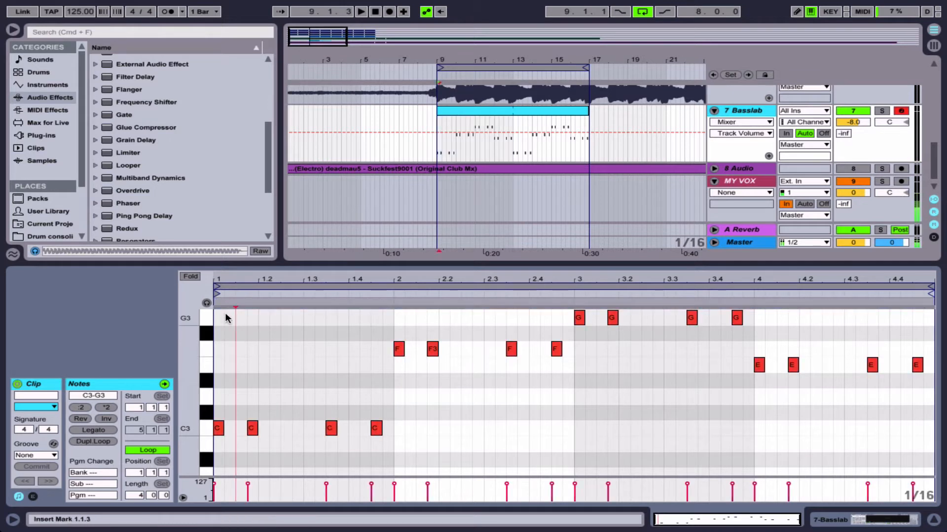
pyautogui.moveTo(212, 309); pyautogui.dragTo(939, 489)
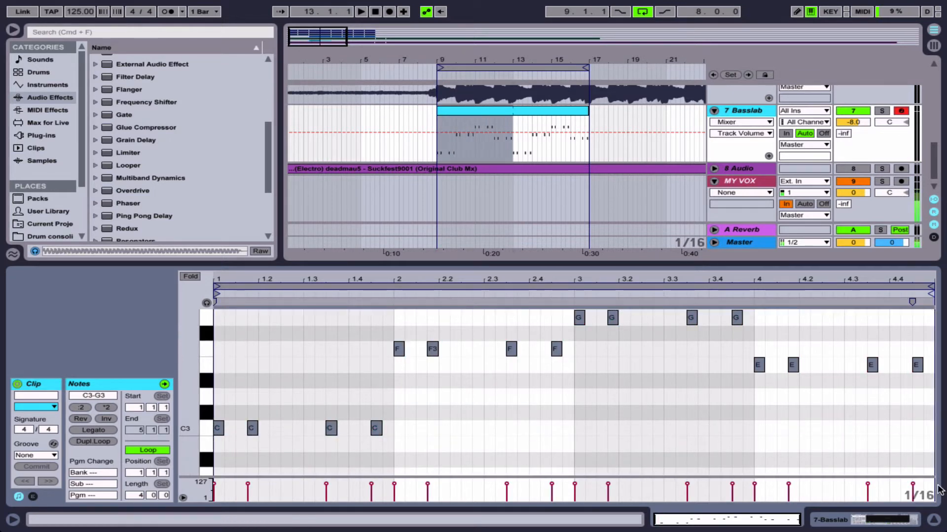
pyautogui.hotkey('shift', 'Down')
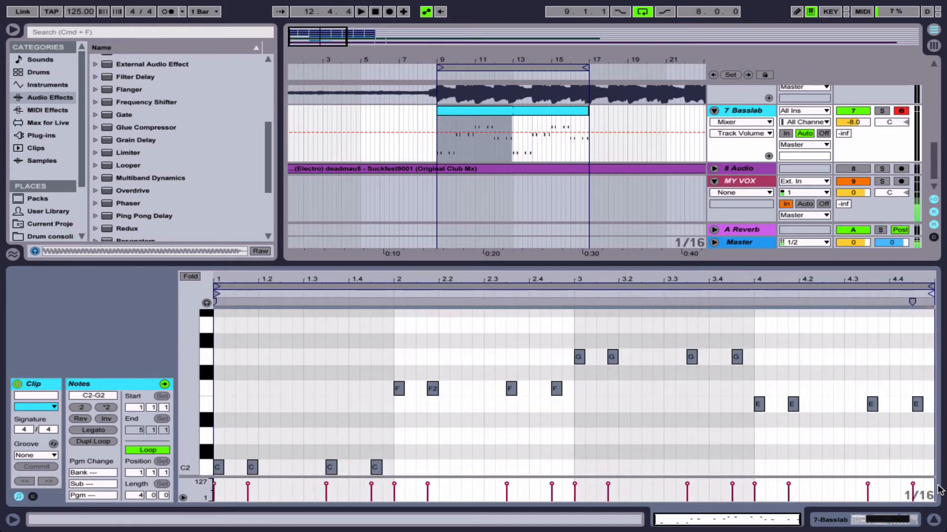
pyautogui.scroll(-5, 654, 372)
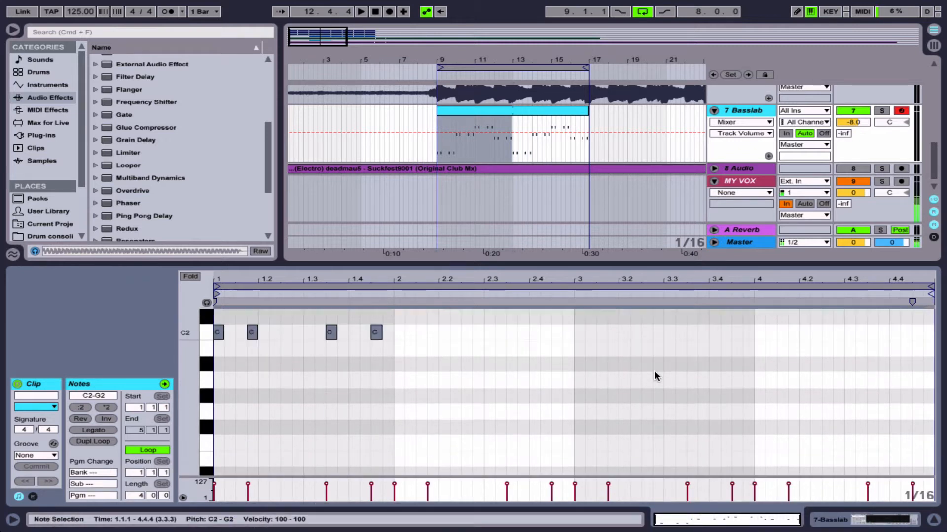
pyautogui.scroll(4, 654, 372)
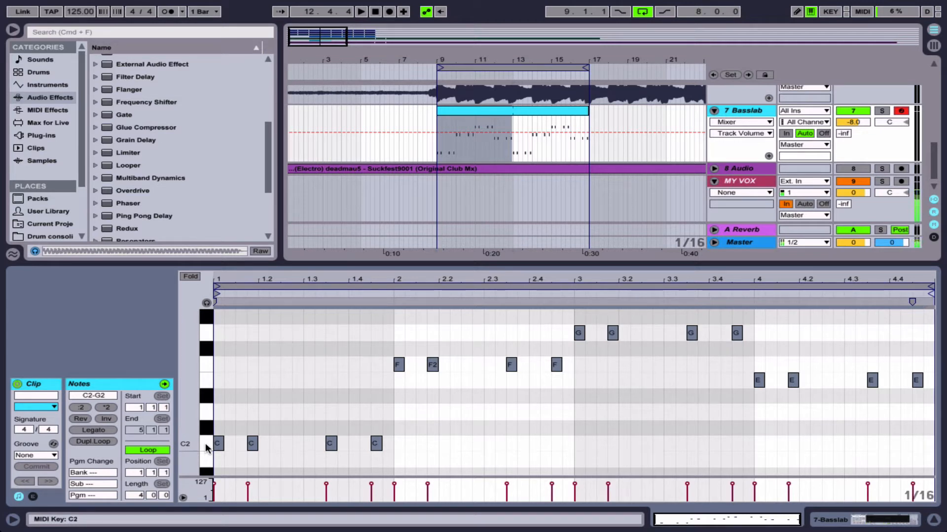
# Step: Play the lowered bassline and set the Basslab track volume to -5.7 dB
pyautogui.press('super+a')
pyautogui.press('space')
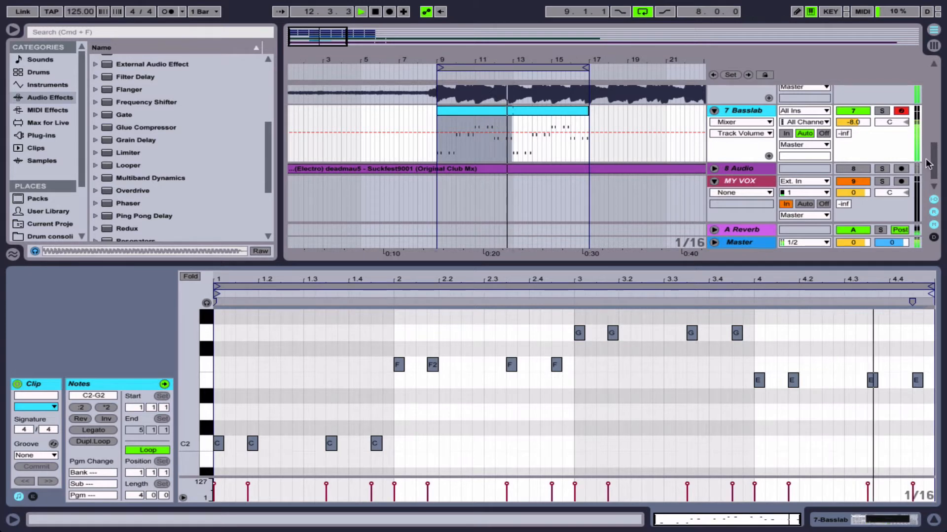
pyautogui.moveTo(859, 123)
pyautogui.mouseDown()
pyautogui.moveTo(859, 112)
pyautogui.moveTo(859, 130)
pyautogui.mouseUp()
pyautogui.press('space')
# Step: Undo the Basslab volume change and the octave transposition of the bassline
pyautogui.press('super+z')
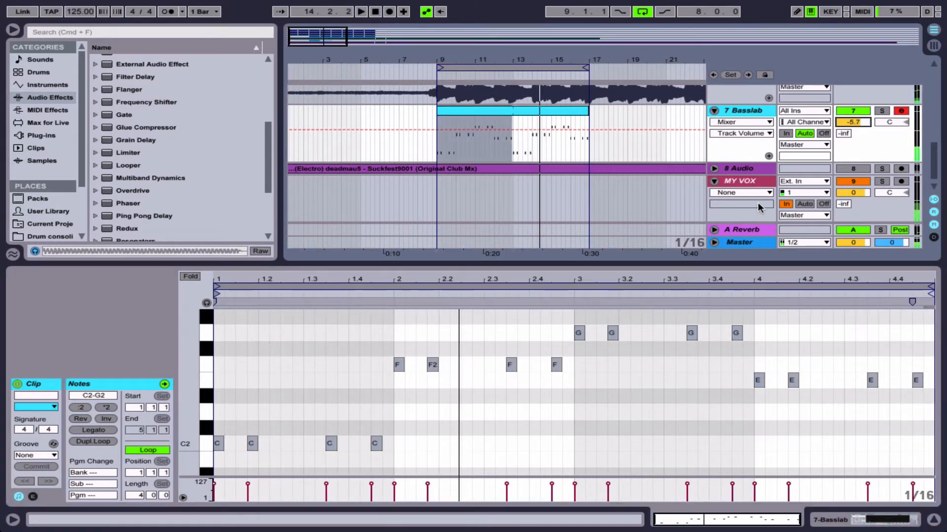
pyautogui.press('super+z')
pyautogui.press('super+z')
pyautogui.scroll(4, 572, 354)
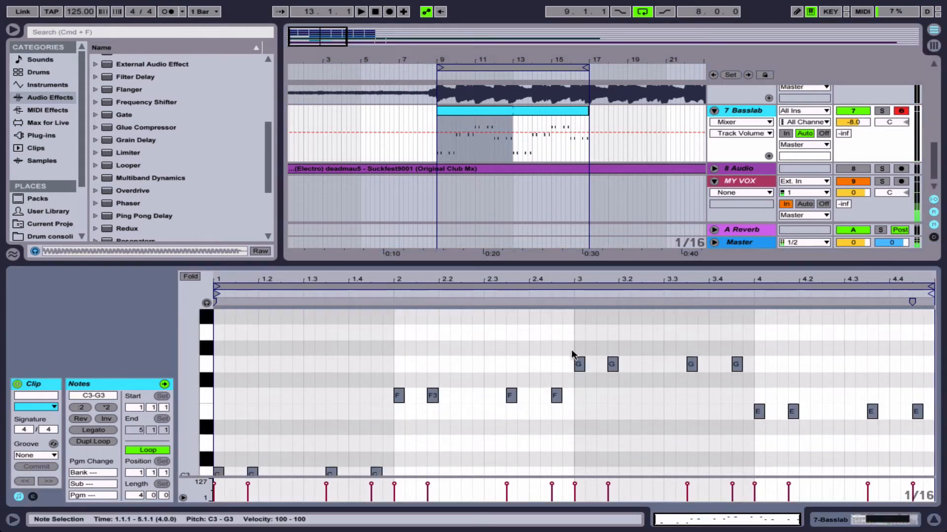
# Step: Duplicate the E3 note at 4.1.4 to add extra E3 notes at 4.2.2 and 4.3.1
pyautogui.press('space')
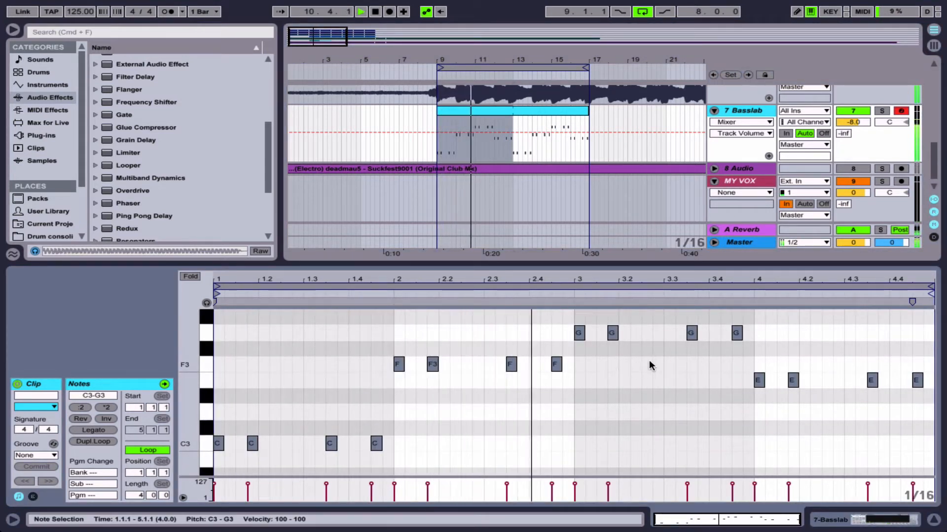
pyautogui.press('space')
pyautogui.click(787, 371)
pyautogui.moveTo(785, 368); pyautogui.dragTo(850, 440)
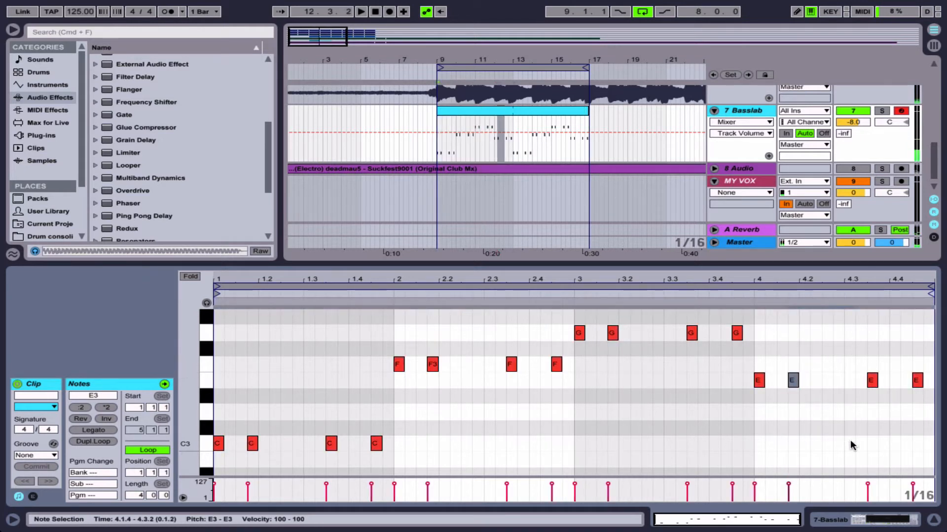
pyautogui.press('super+d')
pyautogui.press('Left')
pyautogui.press('Left')
pyautogui.press('Left')
pyautogui.press('Left')
pyautogui.press('Left')
pyautogui.press('Left')
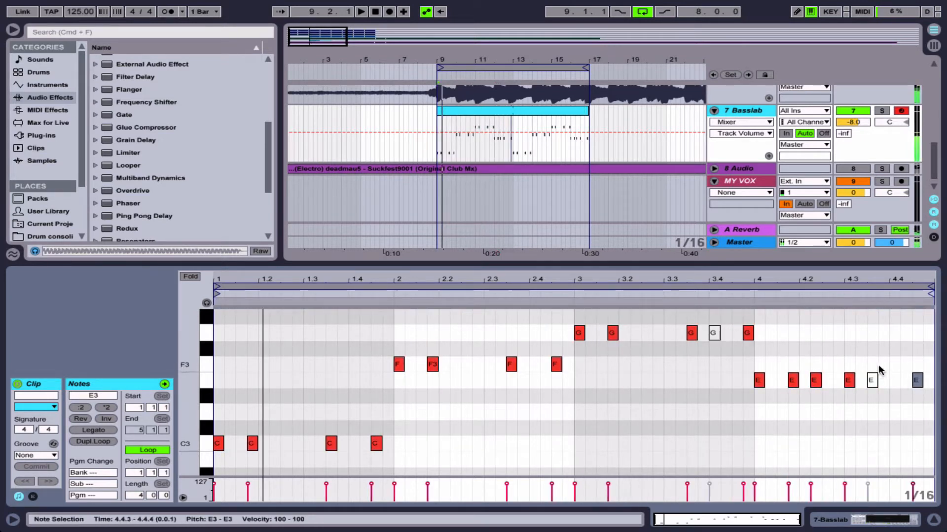
# Step: Move the E3 note at 4.3.3 to 4.4.1 and delete the deactivated G3 note at 3.4.1
pyautogui.moveTo(877, 366); pyautogui.dragTo(873, 398)
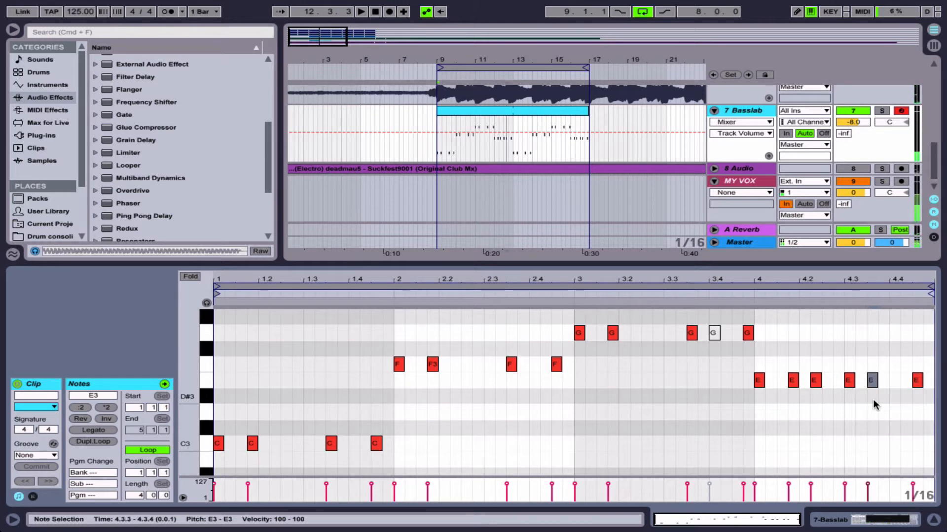
pyautogui.press('Right')
pyautogui.press('Right')
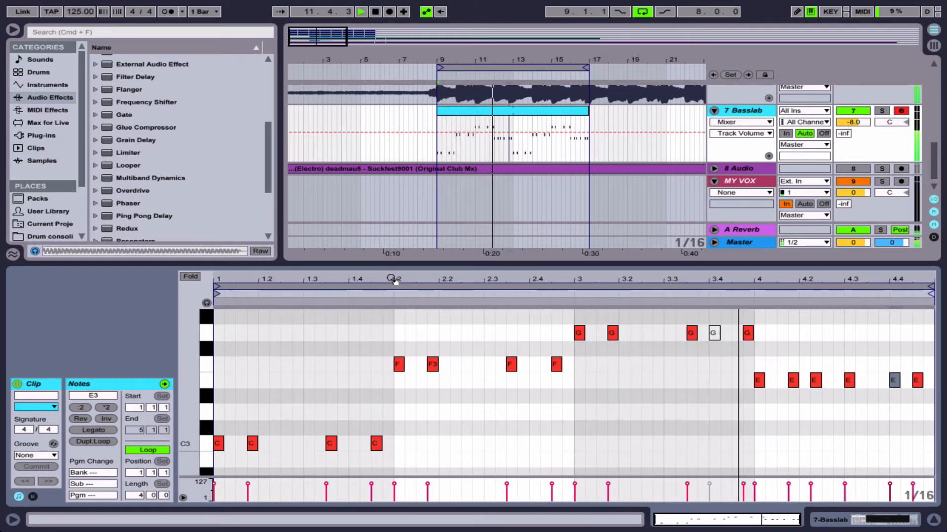
pyautogui.click(713, 333)
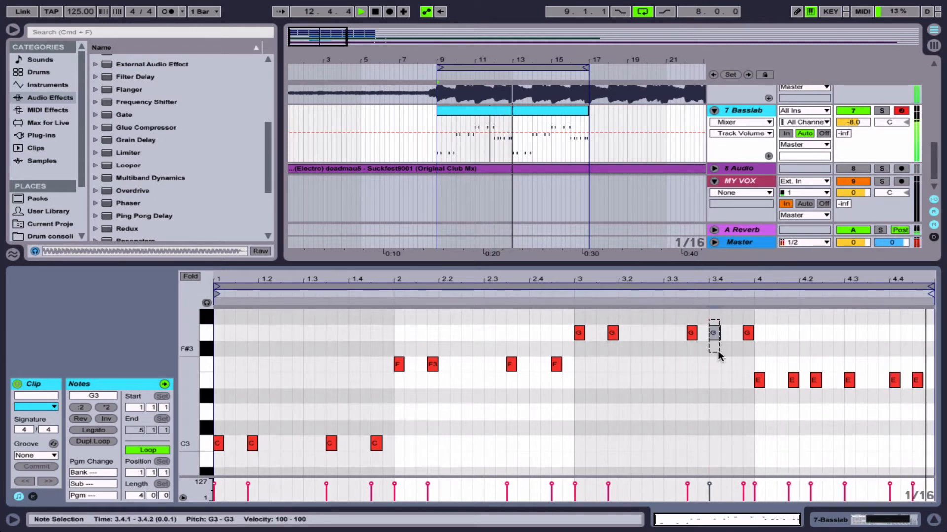
pyautogui.press('Delete')
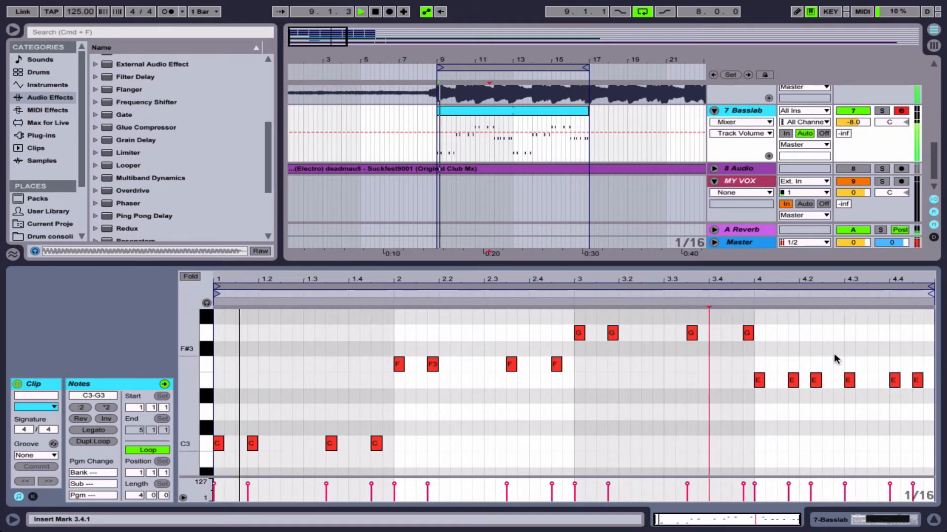
# Step: Deactivate the E3 note at 4.3.1 and audition the bassline without it
pyautogui.moveTo(833, 353); pyautogui.dragTo(881, 430)
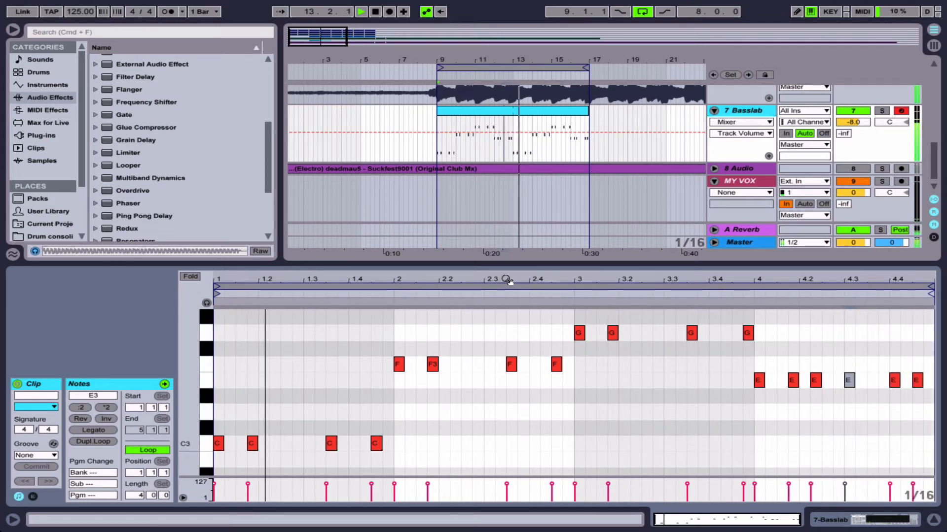
pyautogui.press('space')
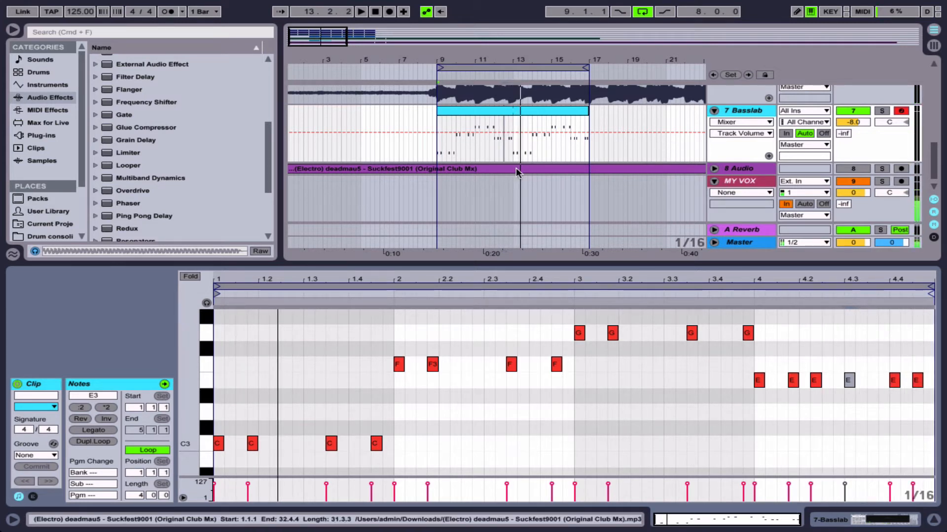
# Step: Show the instrument presets in the browser, at the Bass group containing Basslab.adg
pyautogui.scroll(1, 516, 168)
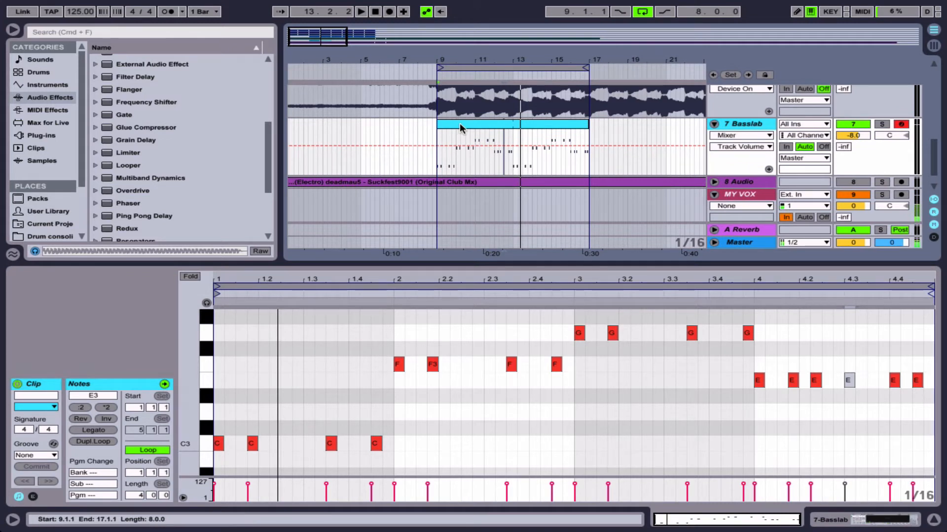
pyautogui.click(63, 86)
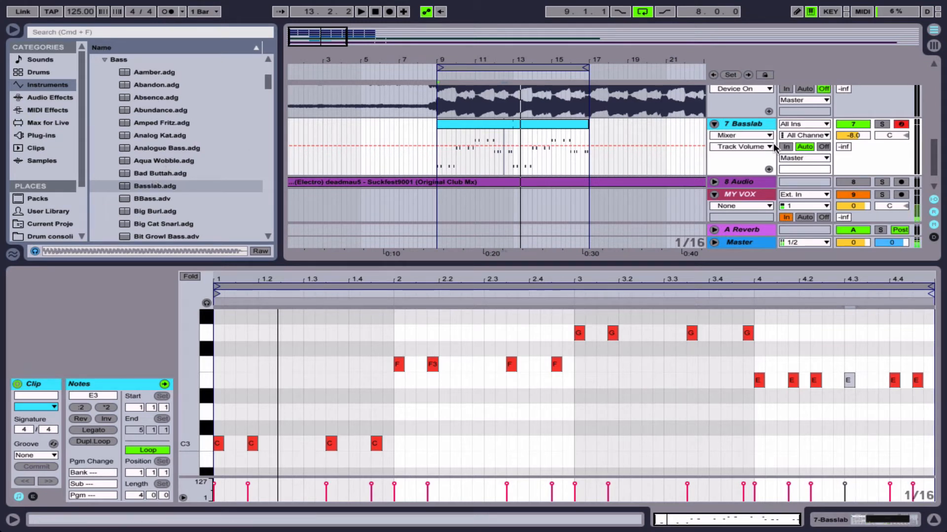
# Step: Duplicate the Basslab track with its clip and remove the Basslab instrument from the copy
pyautogui.click(749, 122)
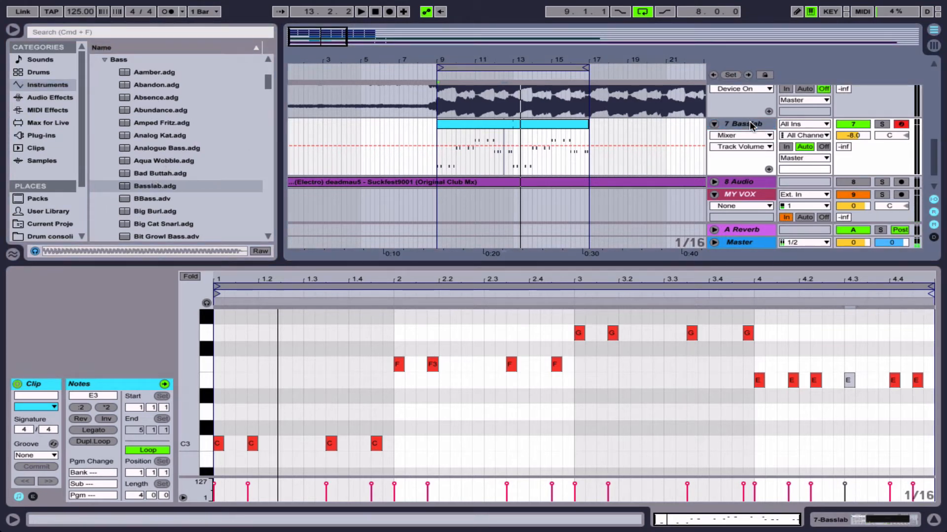
pyautogui.press('super+d')
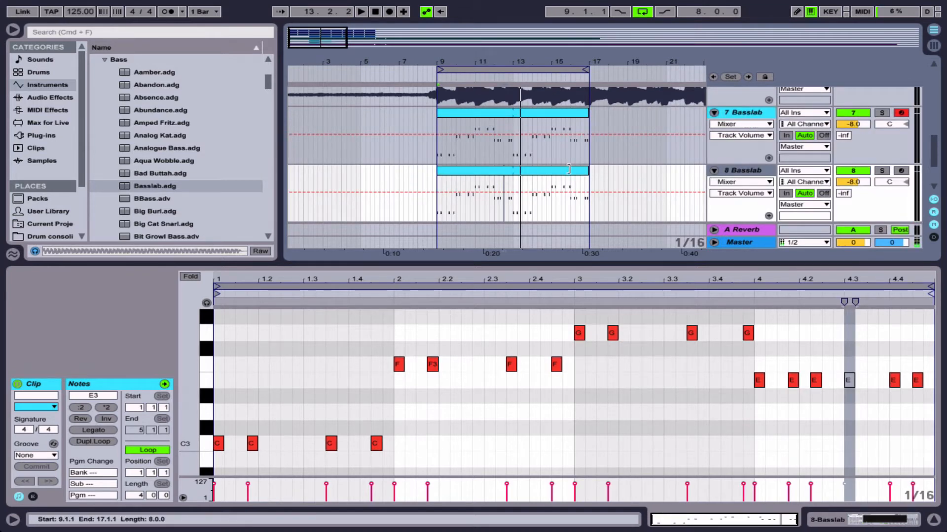
pyautogui.click(537, 171)
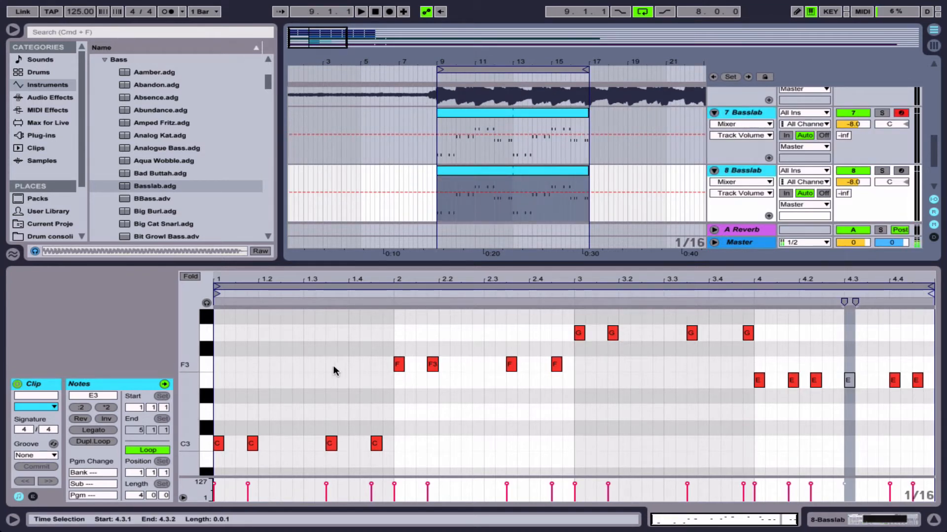
pyautogui.hotkey('shift', 'Tab')
pyautogui.click(85, 381)
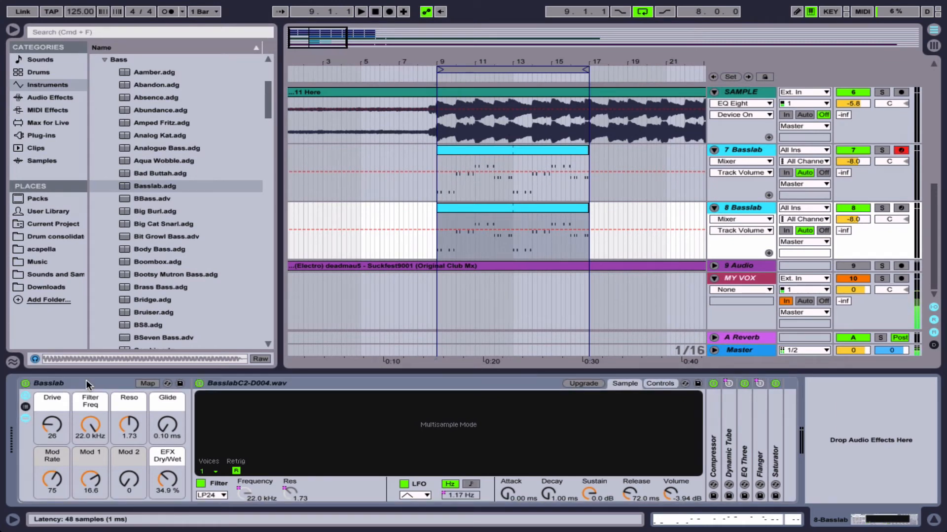
pyautogui.press('Delete')
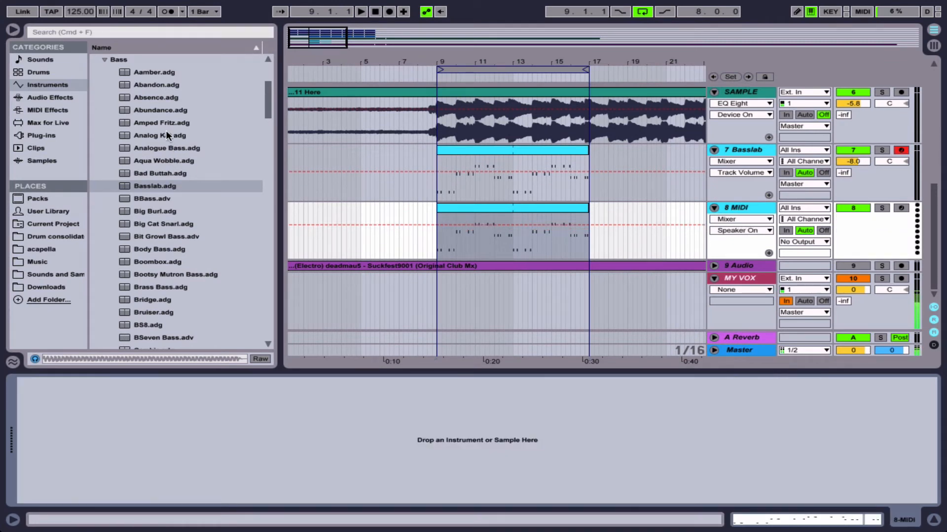
# Step: Preview the bass presets above Basslab and load Abundance.adg onto the duplicated MIDI track
pyautogui.press('Up')
pyautogui.press('Up')
pyautogui.press('Up')
pyautogui.press('Up')
pyautogui.press('Up')
pyautogui.press('Up')
pyautogui.press('Up')
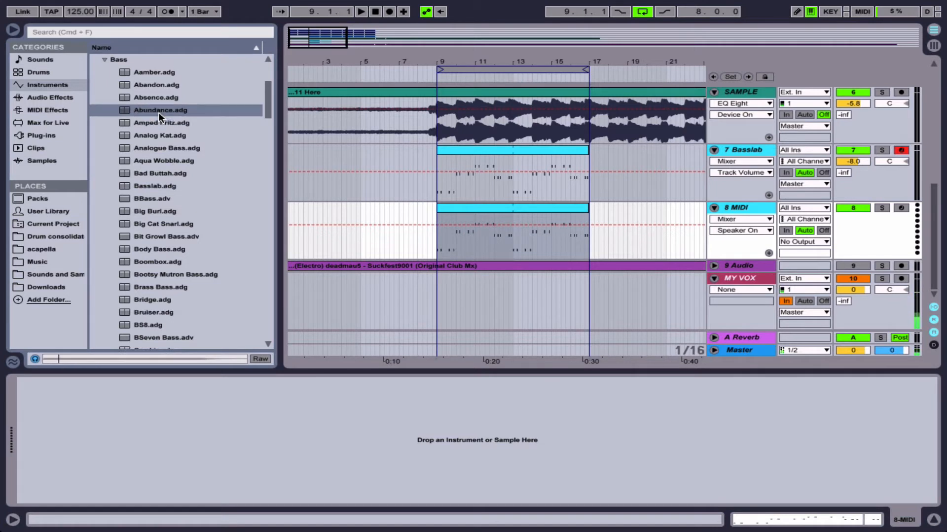
pyautogui.press('Down')
pyautogui.moveTo(153, 111); pyautogui.dragTo(456, 434)
# Step: Solo the Basslab and Abundance tracks and audition the two basses together during playback
pyautogui.press('space')
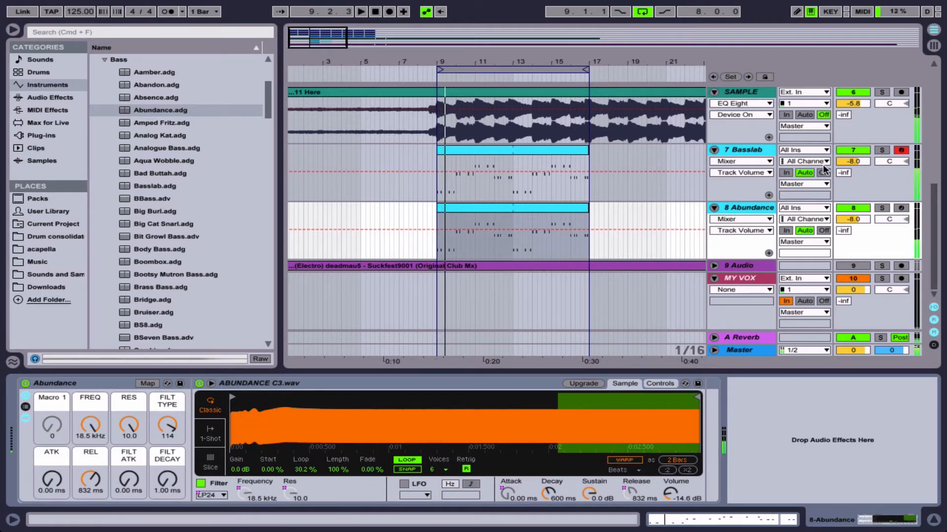
pyautogui.press('space')
pyautogui.doubleClick(536, 205)
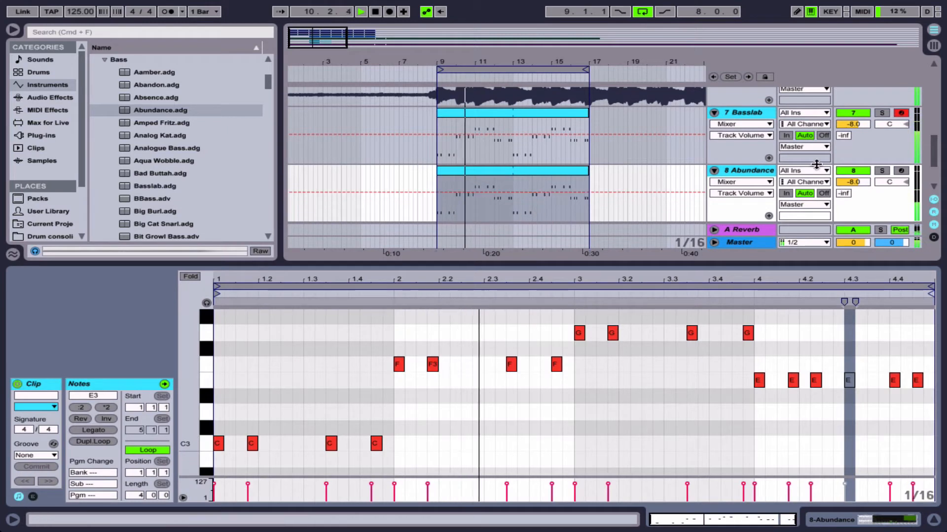
pyautogui.click(881, 113)
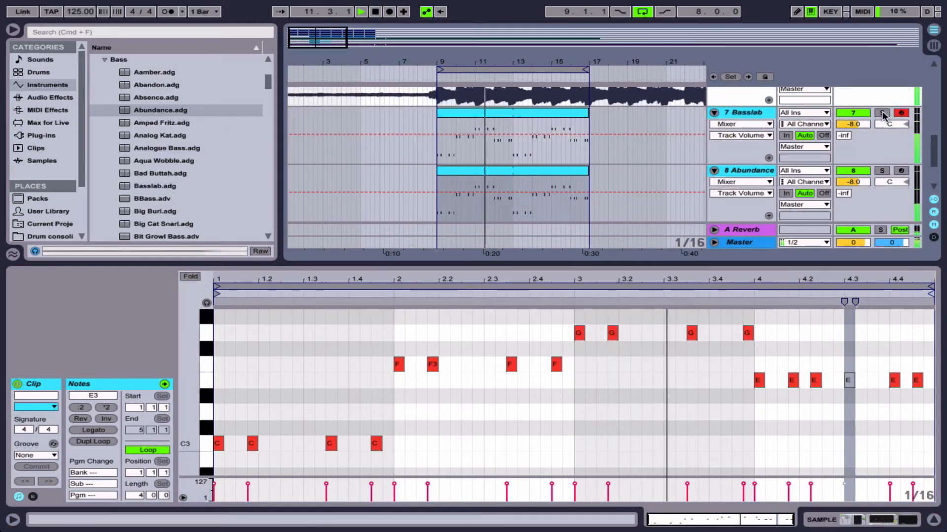
pyautogui.click(881, 171)
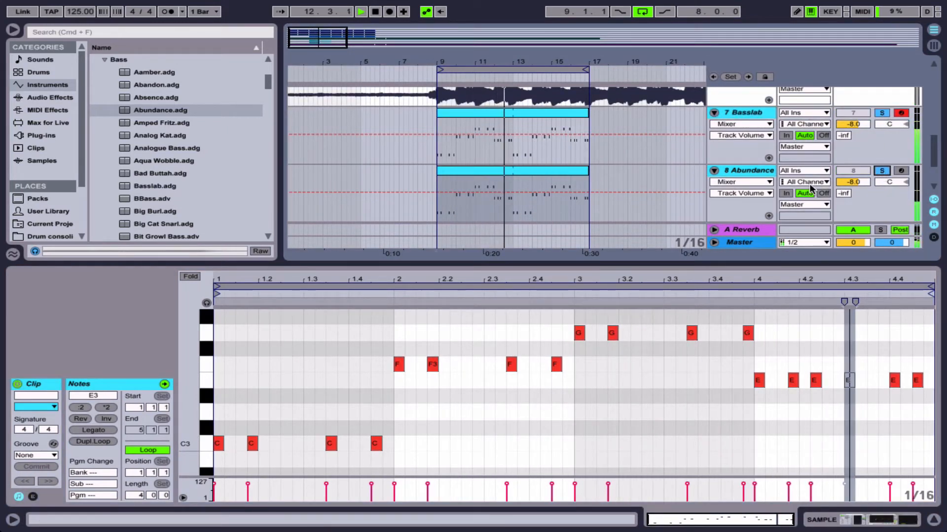
pyautogui.click(734, 168)
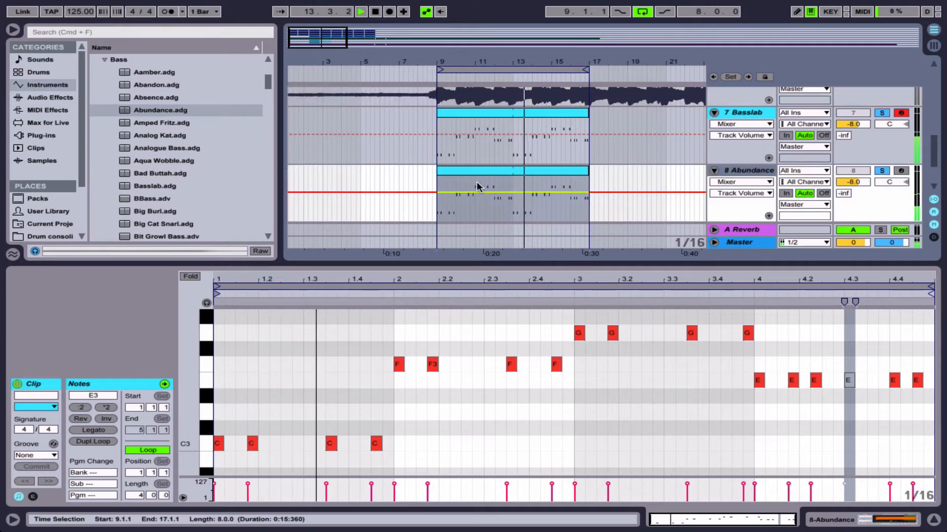
pyautogui.click(488, 170)
pyautogui.press('space')
# Step: Transpose all notes of the Abundance clip down one octave to C2–G2
pyautogui.scroll(-1, 528, 158)
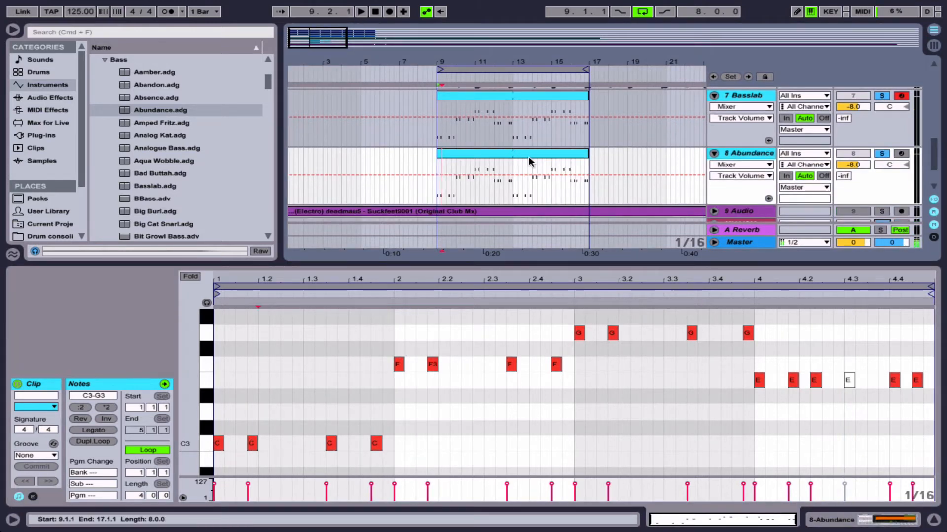
pyautogui.click(316, 328)
pyautogui.click(247, 335)
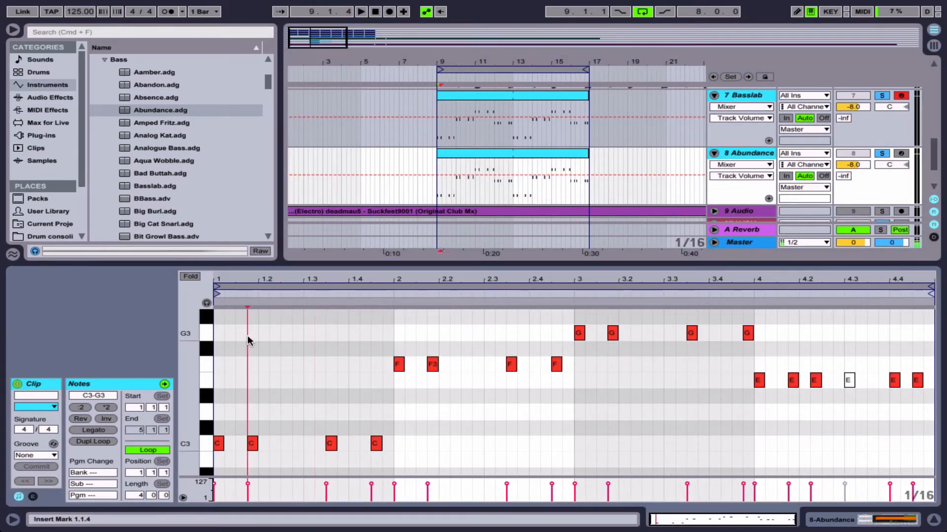
pyautogui.press('super+a')
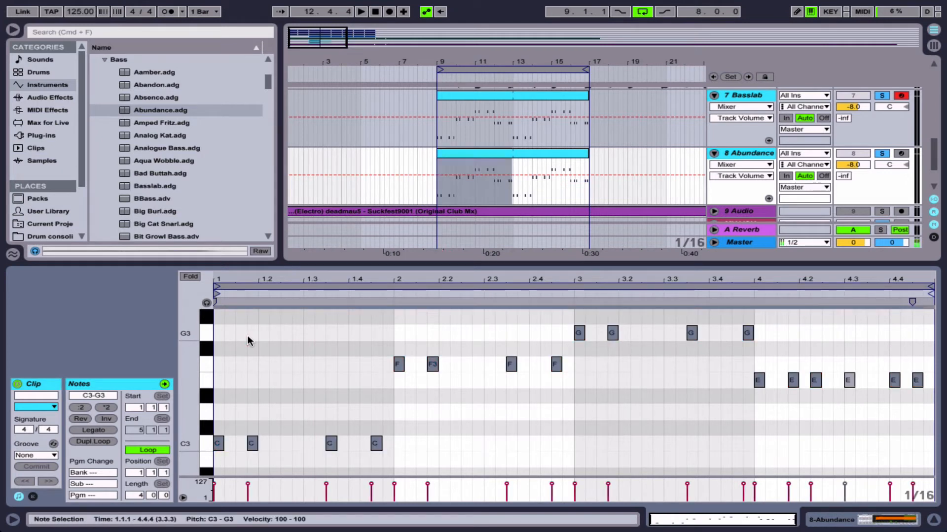
pyautogui.click(248, 335)
pyautogui.press('super+a')
pyautogui.hotkey('shift', 'Down')
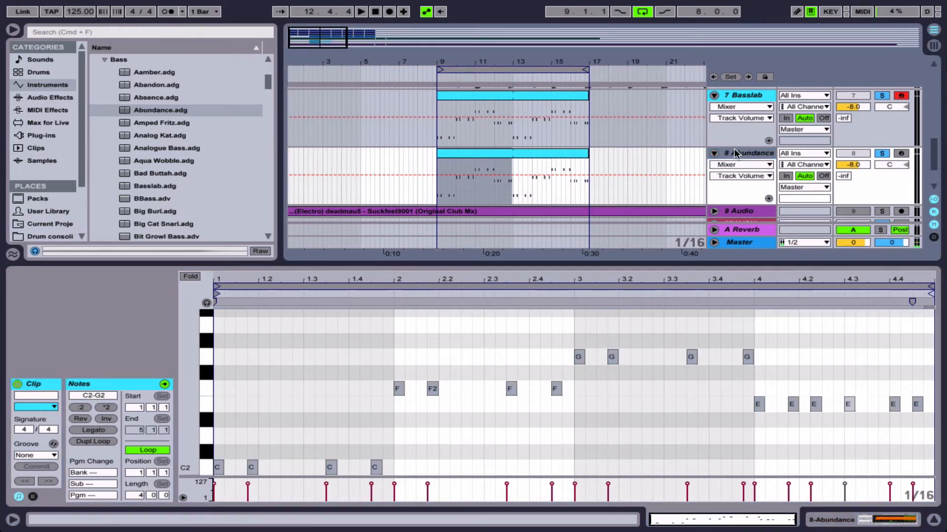
# Step: Recolor the Abundance track and its clip teal to distinguish them from the Basslab track
pyautogui.rightClick(735, 154)
pyautogui.click(809, 333)
pyautogui.click(502, 153)
pyautogui.rightClick(502, 152)
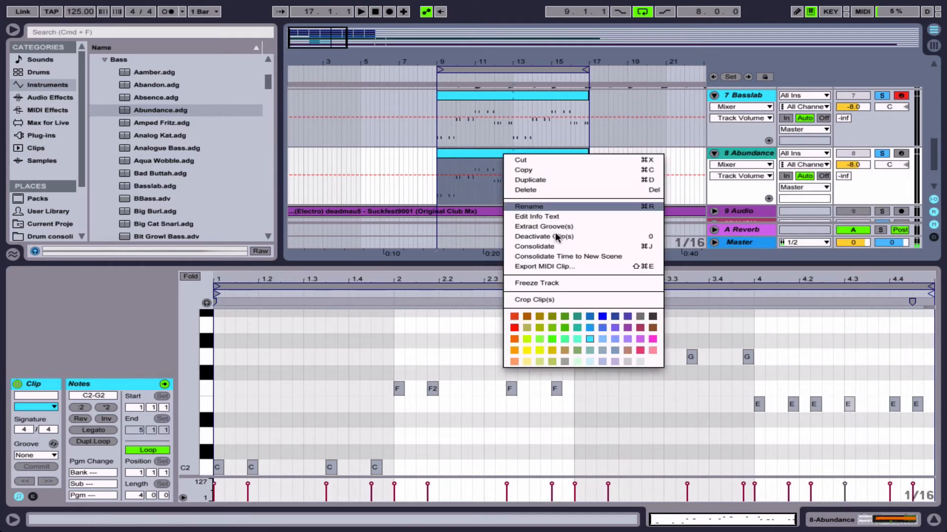
pyautogui.click(573, 328)
# Step: Audition the layered basses and show the Abundance instrument's device controls
pyautogui.press('space')
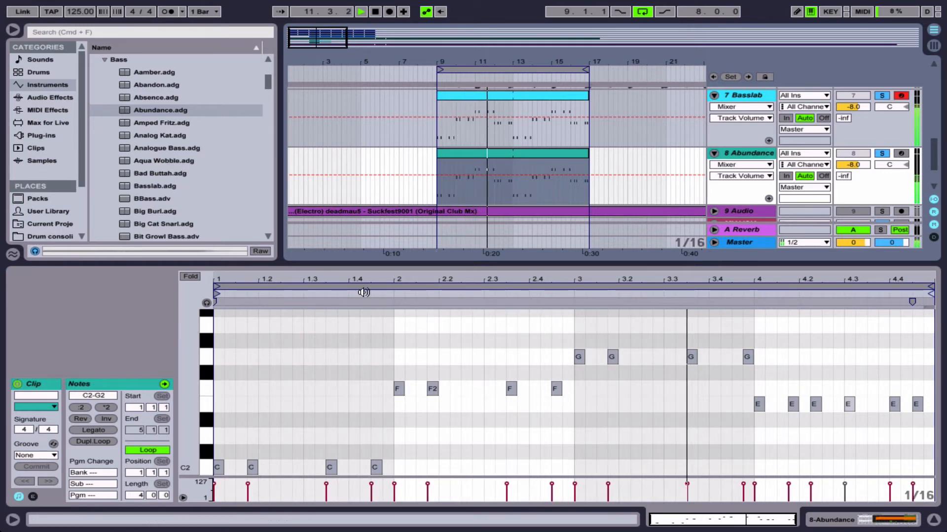
pyautogui.hotkey('shift', 'Tab')
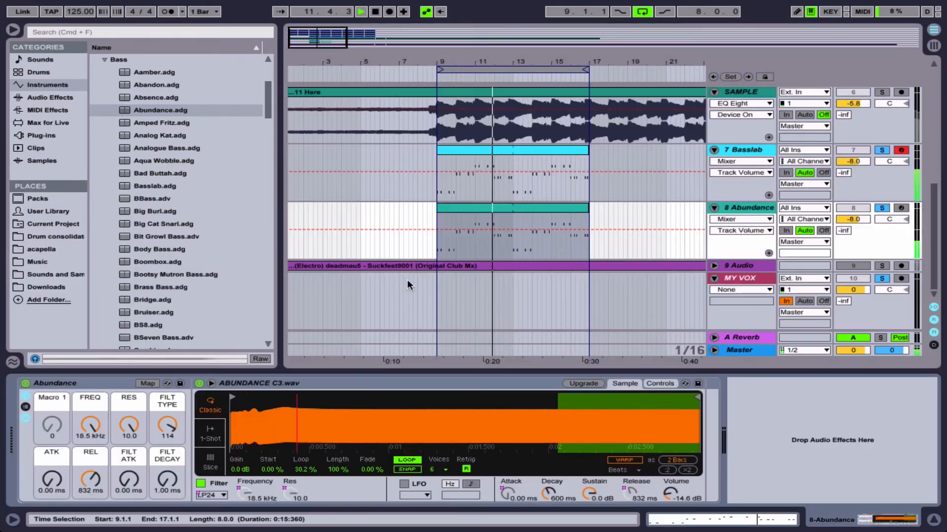
pyautogui.press('space')
# Step: Preview bass presets in hot-swap mode, replace Abundance with Big Cat Snarl.adg and audition it
pyautogui.click(167, 384)
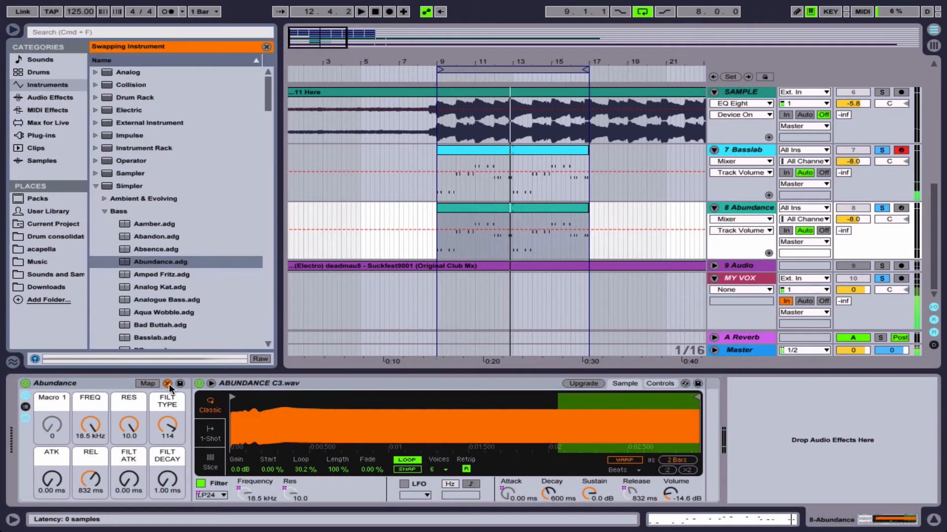
pyautogui.click(167, 237)
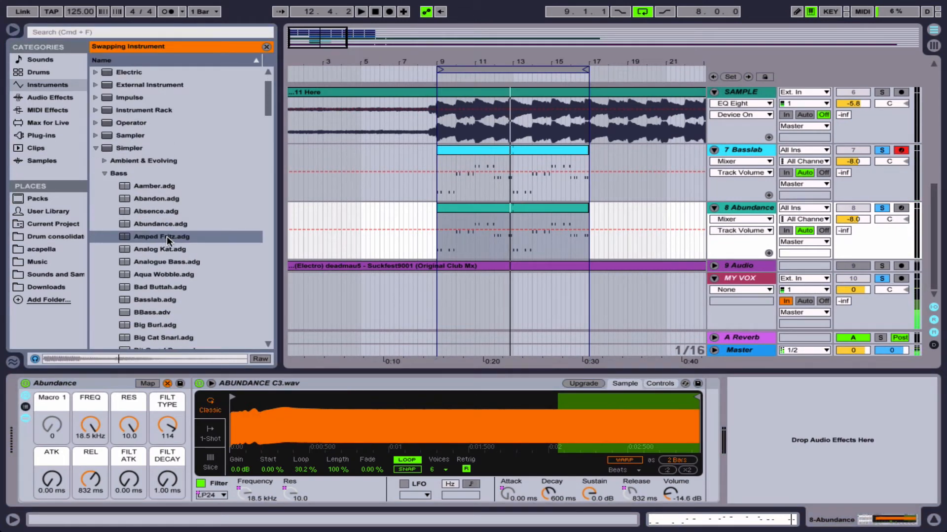
pyautogui.press('Down')
pyautogui.press('Down')
pyautogui.press('Down')
pyautogui.press('Down')
pyautogui.press('Down')
pyautogui.press('Down')
pyautogui.press('Down')
pyautogui.press('Down')
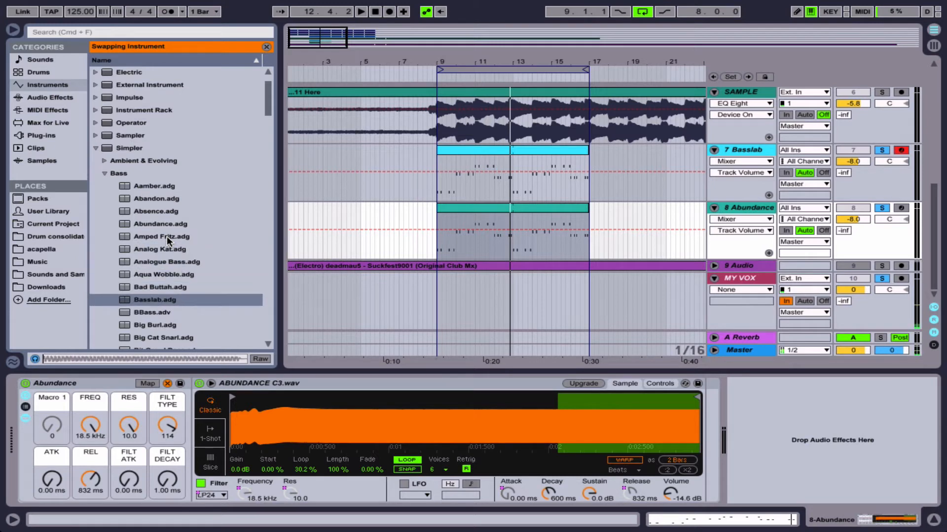
pyautogui.press('Down')
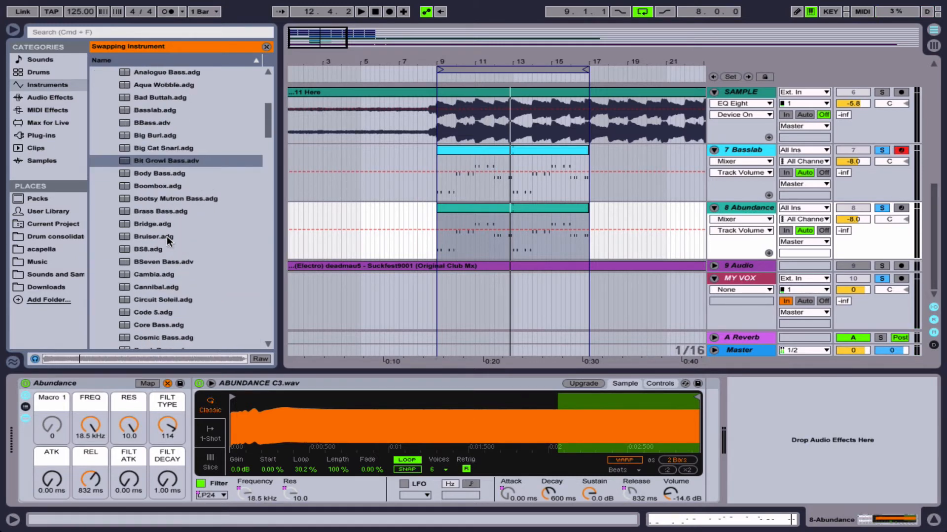
pyautogui.press('Up')
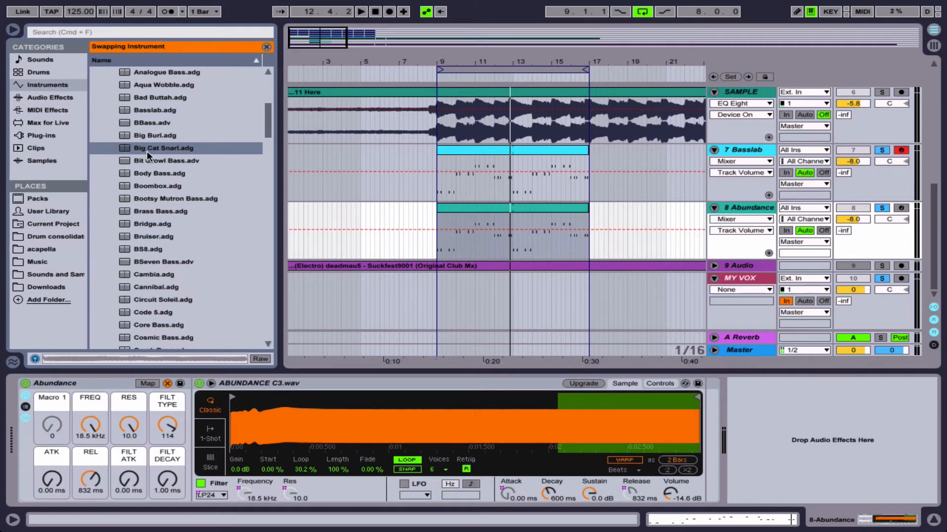
pyautogui.doubleClick(164, 149)
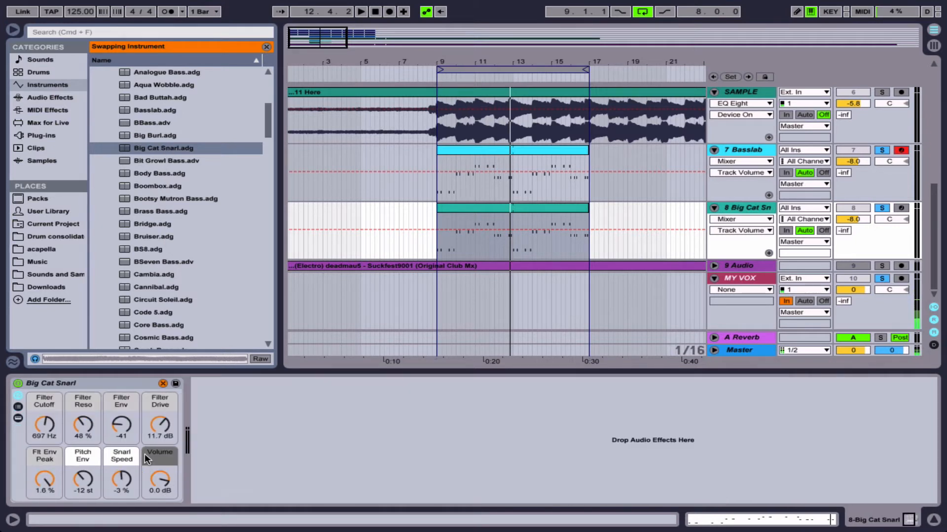
pyautogui.press('space')
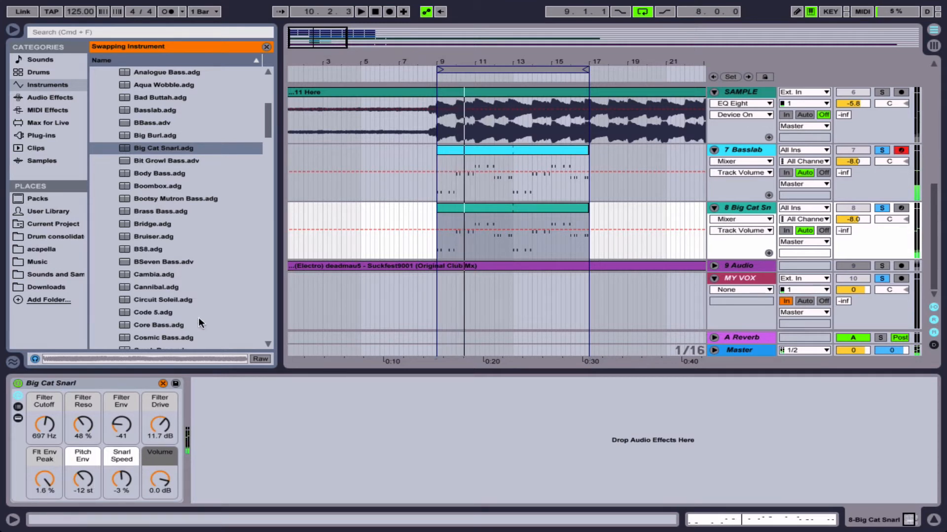
# Step: Preview further bass presets, swap Big Cat Snarl for Bruiser.adg, play it and end hot-swap mode
pyautogui.press('Down')
pyautogui.press('Down')
pyautogui.press('Down')
pyautogui.press('Down')
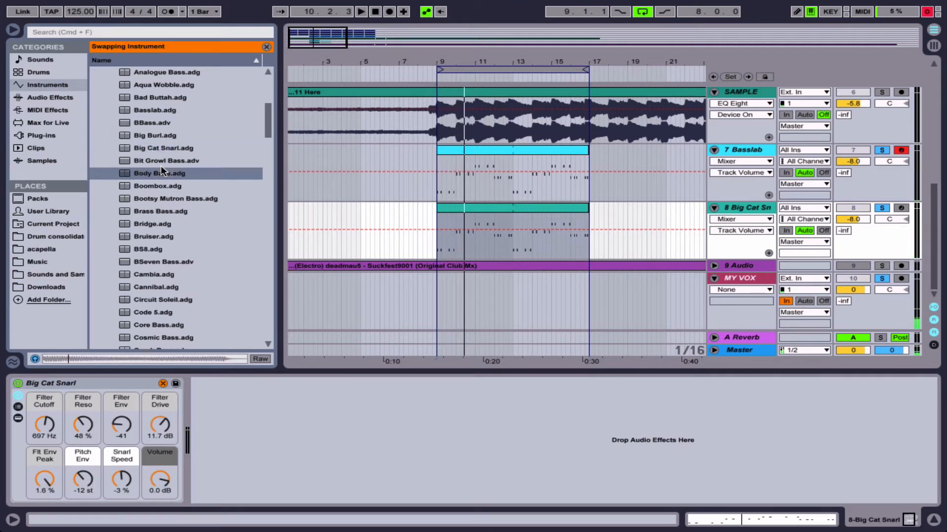
pyautogui.press('Down')
pyautogui.press('Down')
pyautogui.press('Down')
pyautogui.press('Down')
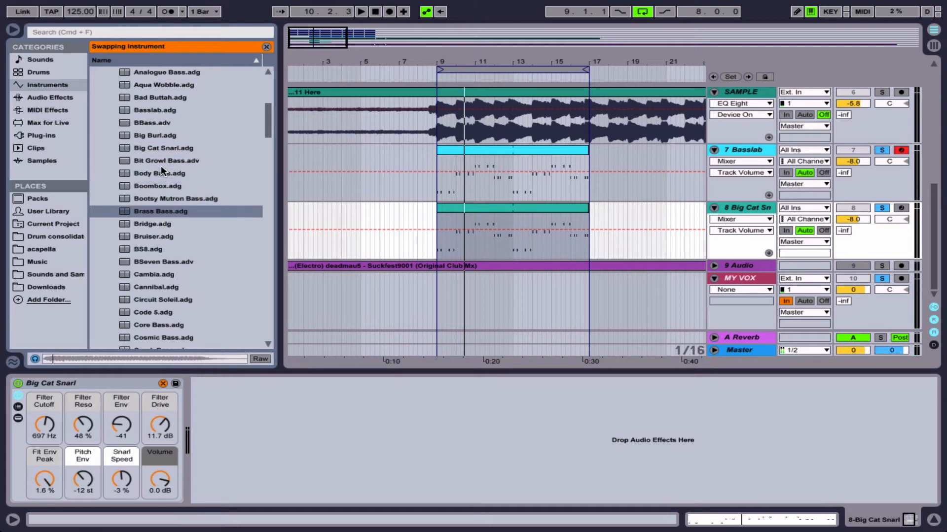
pyautogui.press('Up')
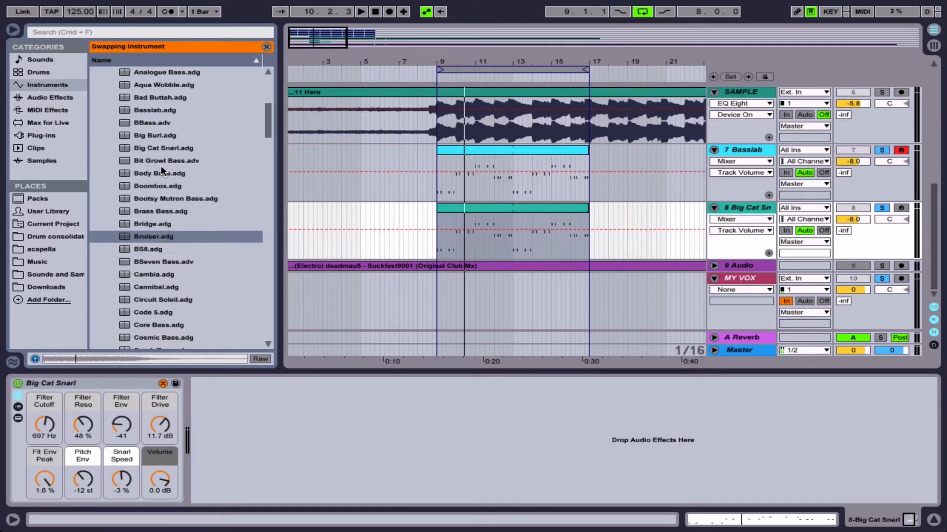
pyautogui.press('Return')
pyautogui.press('space')
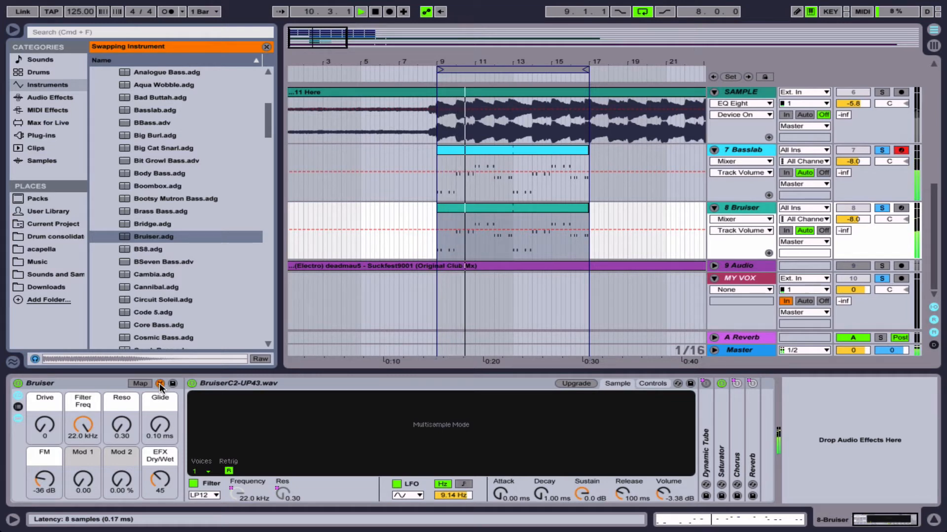
pyautogui.click(159, 384)
# Step: Transpose all notes of the Bruiser clip up one octave to C3–G3
pyautogui.click(486, 208)
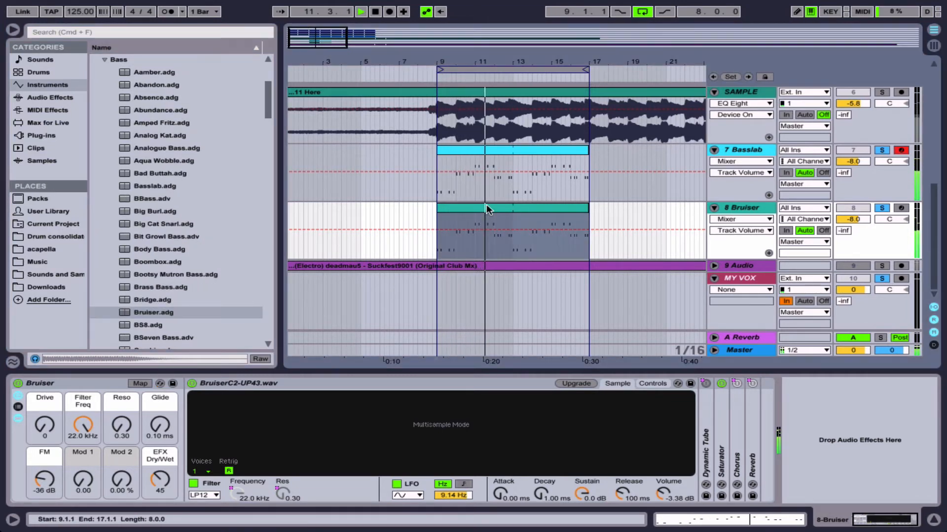
pyautogui.doubleClick(486, 207)
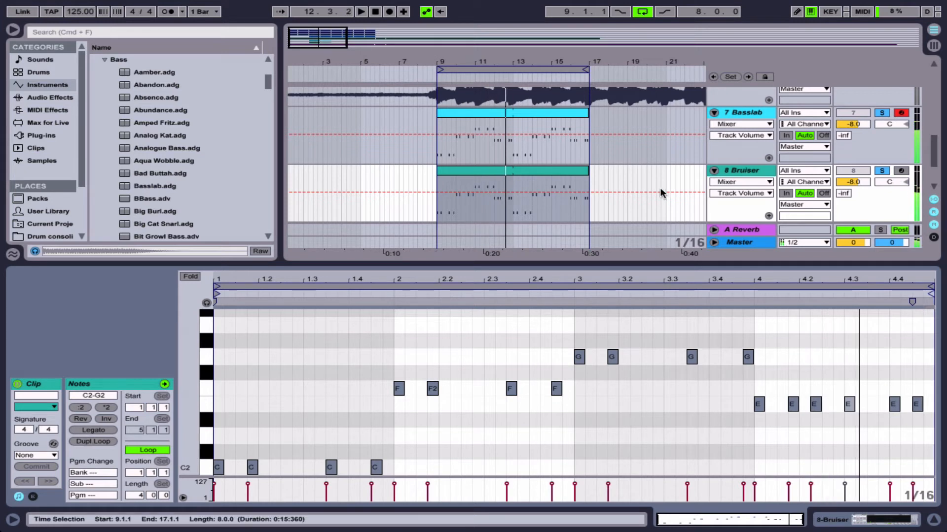
pyautogui.click(298, 351)
pyautogui.press('space')
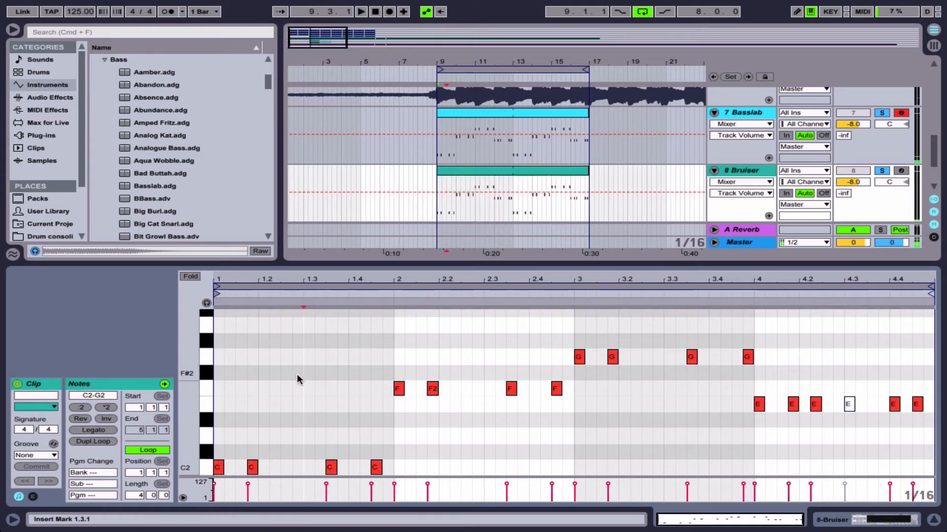
pyautogui.press('super+a')
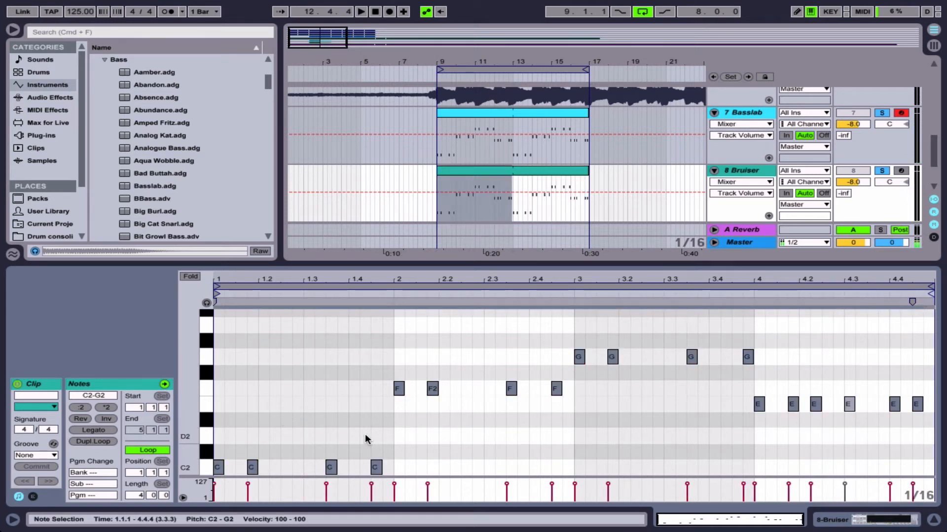
pyautogui.hotkey('shift', 'Up')
# Step: Play the soloed basses and lower the Bruiser track's volume to -18.4 dB
pyautogui.press('space')
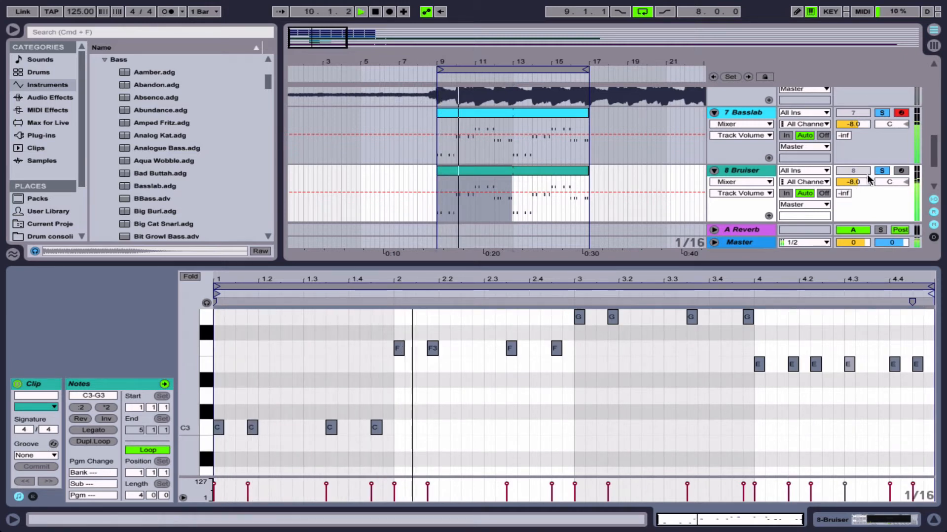
pyautogui.moveTo(849, 182)
pyautogui.mouseDown()
pyautogui.moveTo(849, 205)
pyautogui.moveTo(864, 183)
pyautogui.mouseUp()
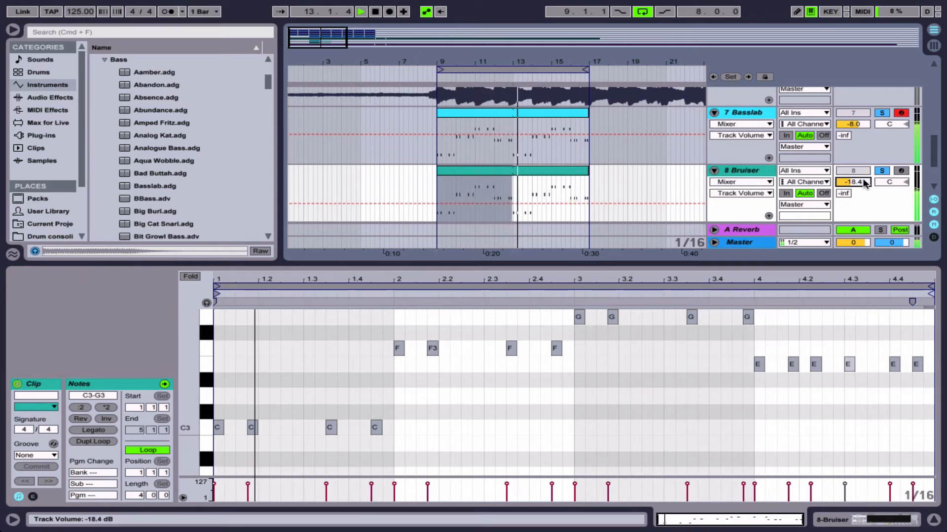
# Step: Show the Bruiser track's devices and add an EQ Eight audio effect at the end of its chain
pyautogui.hotkey('shift', 'Tab')
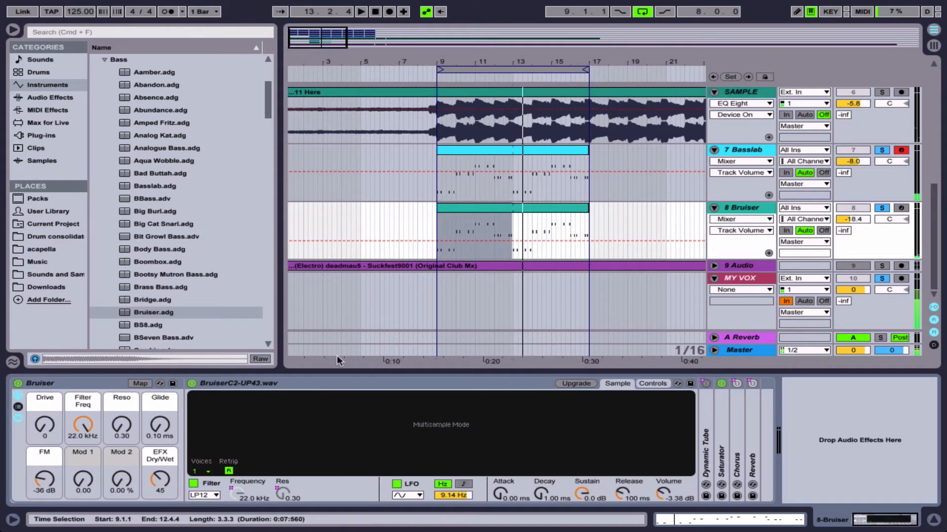
pyautogui.click(79, 98)
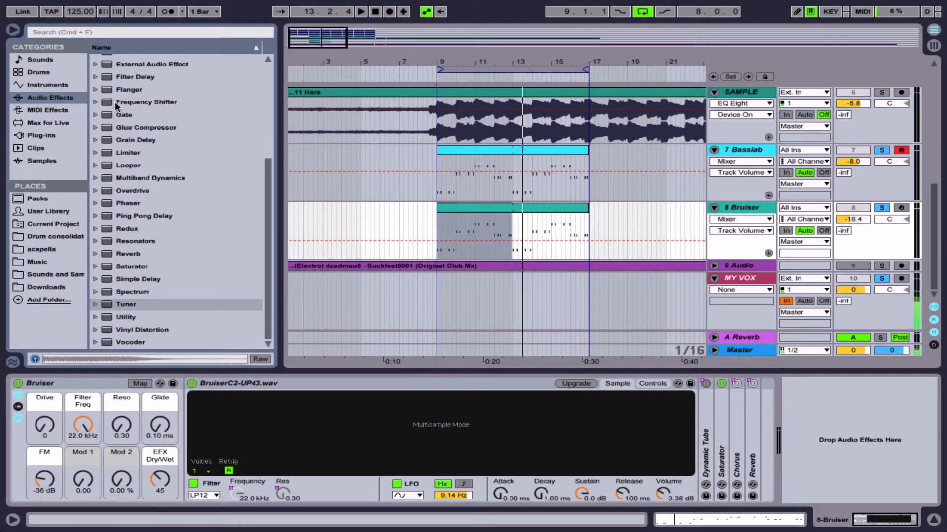
pyautogui.scroll(4, 116, 115)
pyautogui.moveTo(131, 129); pyautogui.dragTo(833, 439)
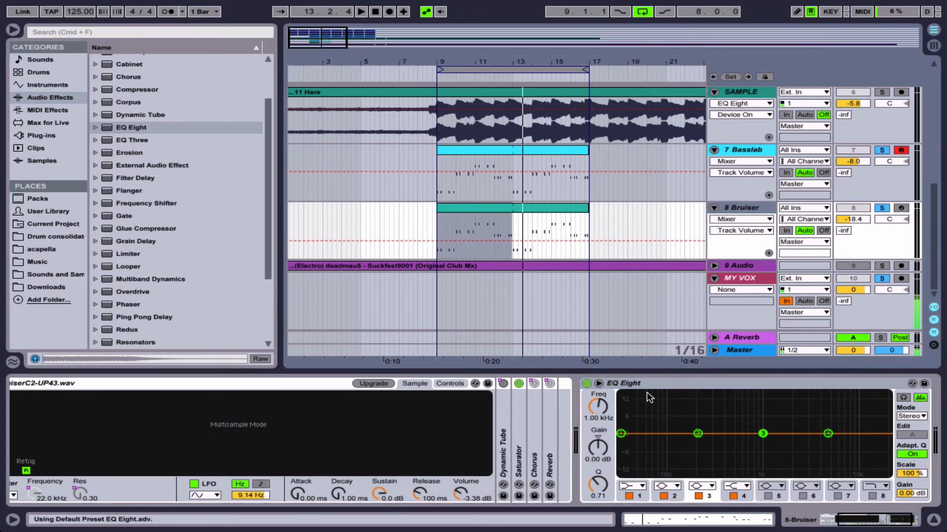
# Step: Enable band 8 of the Bruiser's EQ Eight and lower its high-cut frequency to 3.11 kHz during playback
pyautogui.press('space')
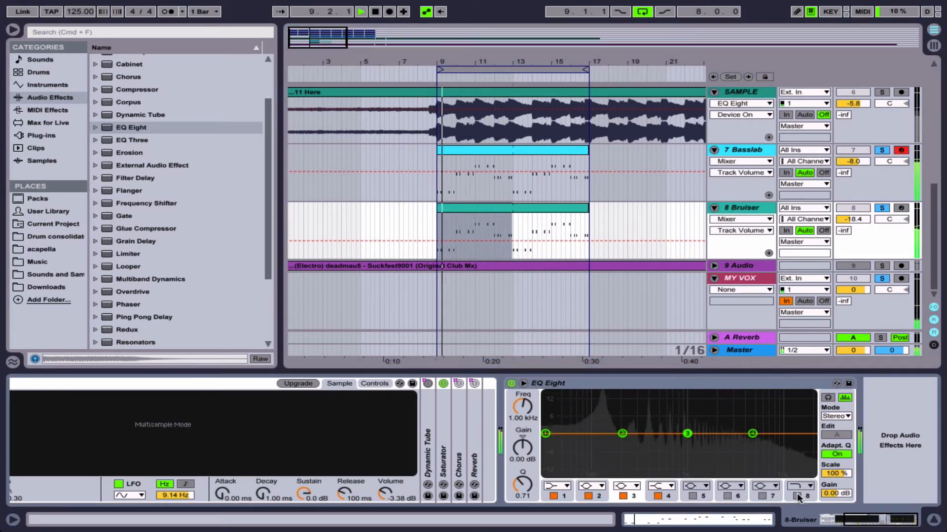
pyautogui.click(796, 496)
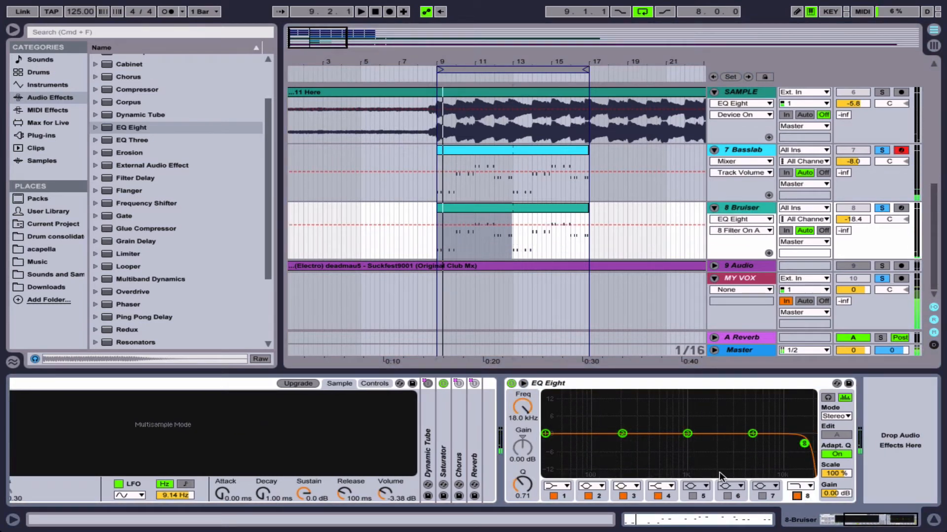
pyautogui.moveTo(803, 445); pyautogui.dragTo(734, 441)
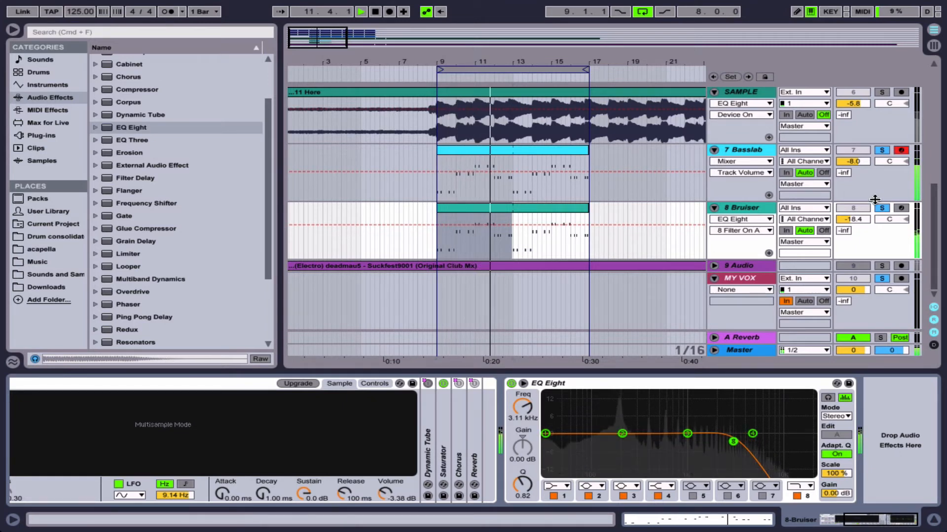
# Step: Unsolo the Bruiser, Basslab and MY VOX tracks and set the Bruiser's volume to -17.2 dB while listening to the mix
pyautogui.click(881, 207)
pyautogui.click(881, 150)
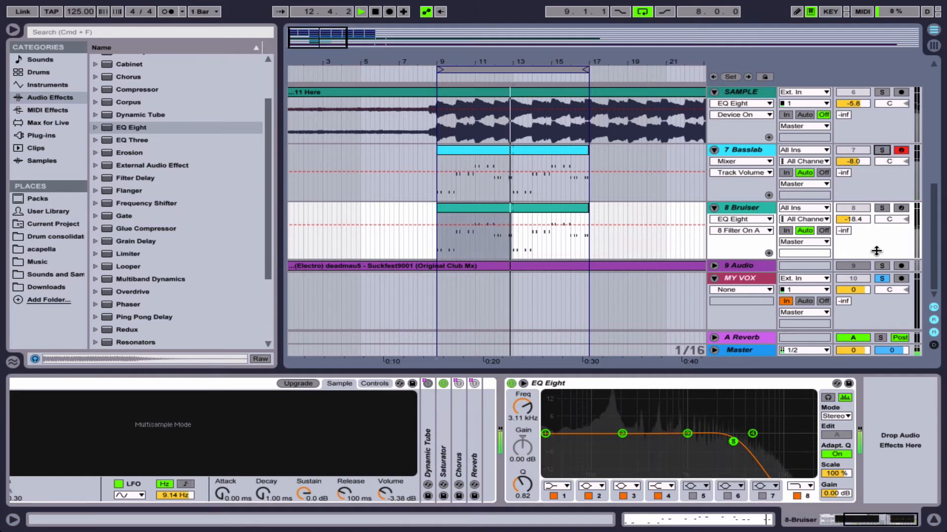
pyautogui.click(881, 279)
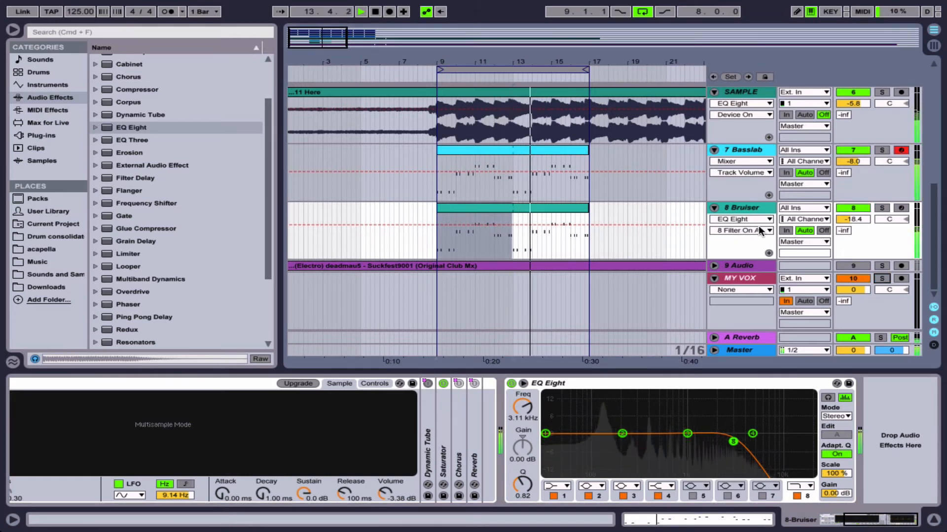
pyautogui.moveTo(857, 223); pyautogui.dragTo(857, 219)
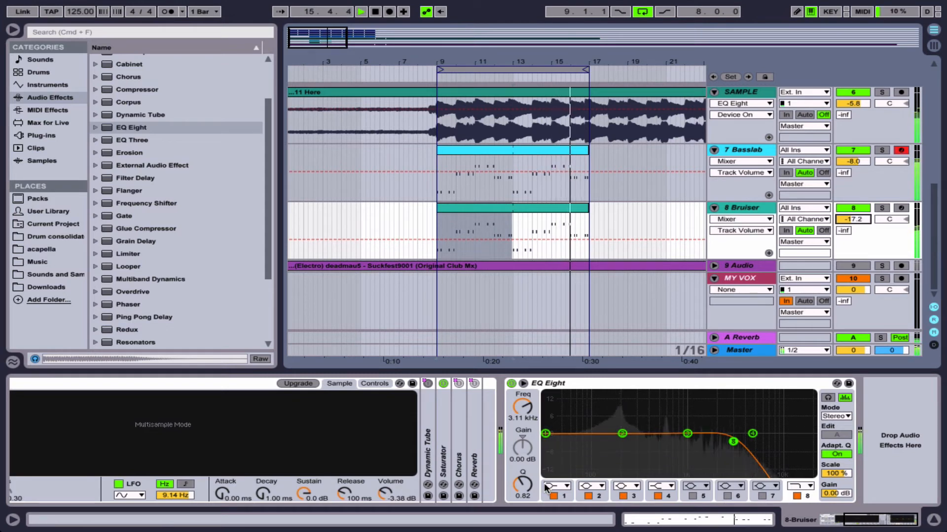
pyautogui.press('space')
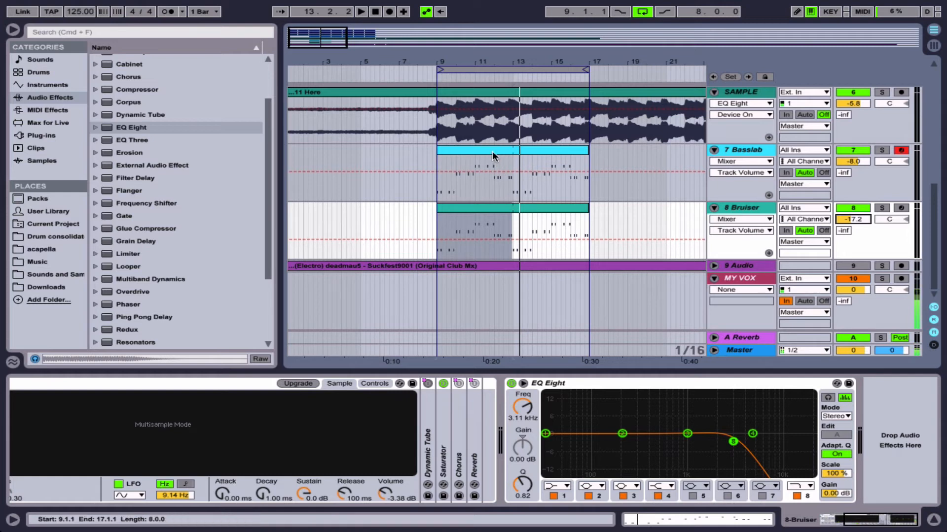
# Step: Select the 8-bar Basslab and Bruiser clips together and move them from bar 9 to the start of the arrangement
pyautogui.scroll(1, 501, 159)
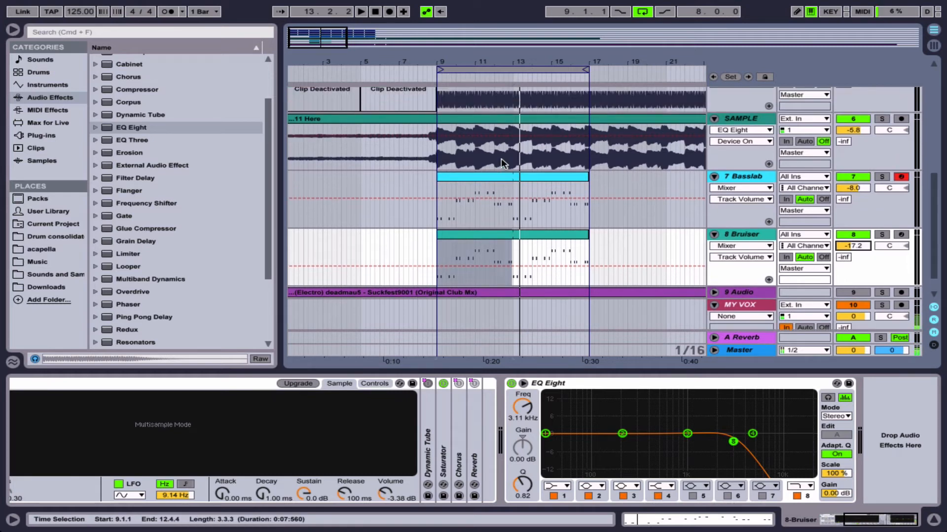
pyautogui.click(437, 150)
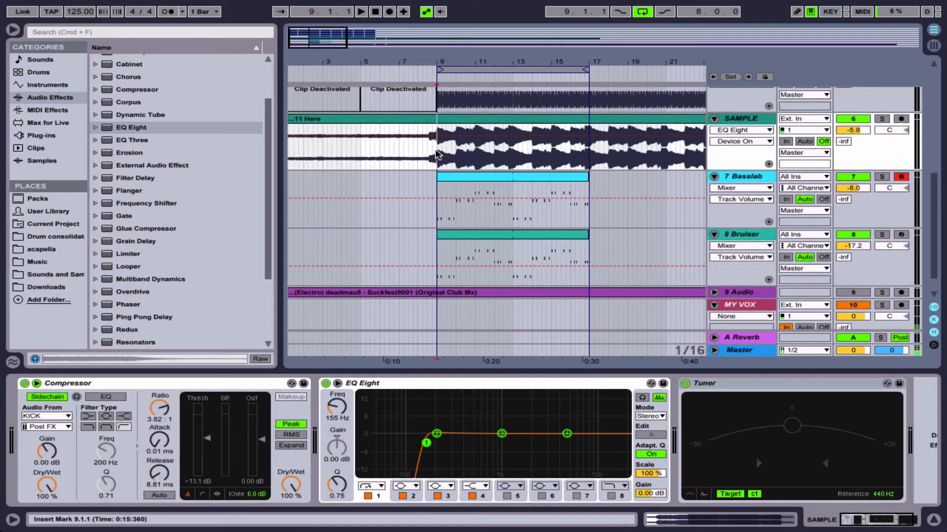
pyautogui.moveTo(437, 153); pyautogui.dragTo(590, 161)
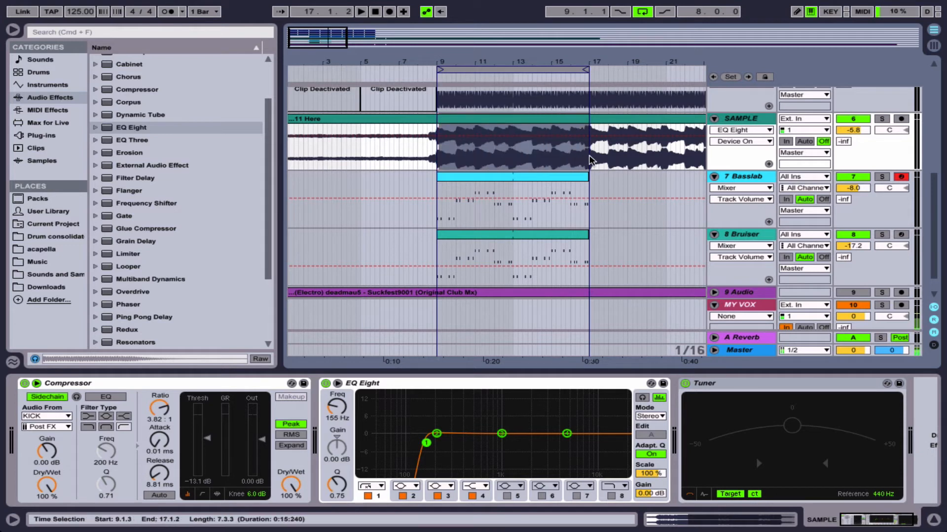
pyautogui.click(477, 177)
pyautogui.keyDown('shift'); pyautogui.click(476, 235); pyautogui.keyUp('shift')
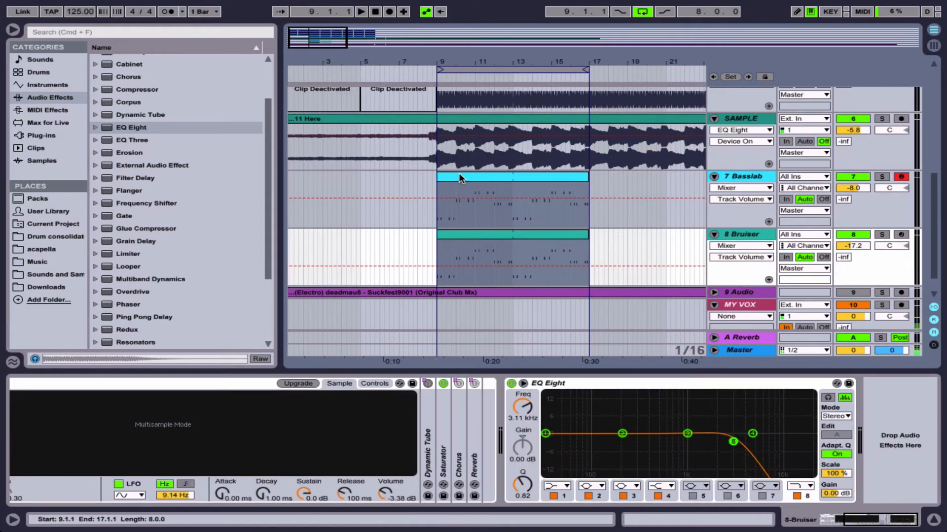
pyautogui.moveTo(460, 176); pyautogui.dragTo(308, 176)
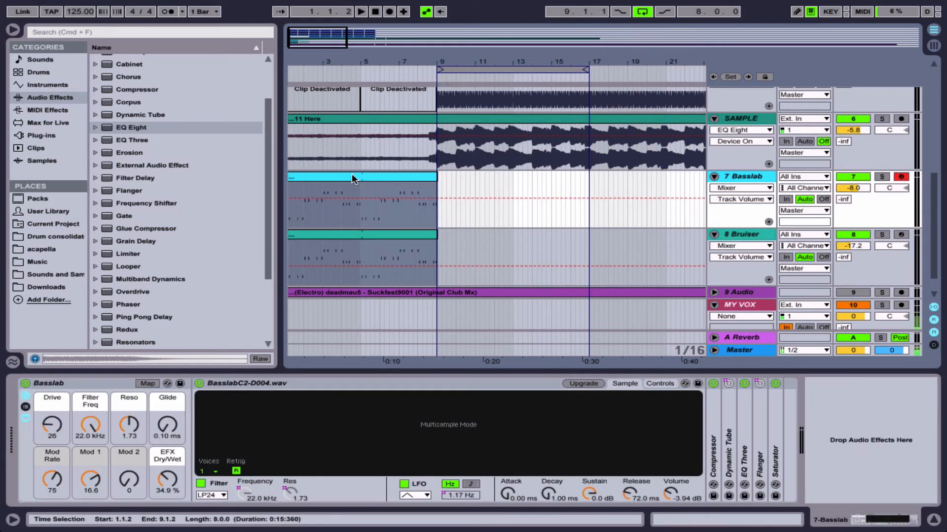
# Step: Duplicate the Basslab and Bruiser clips four times in a row, up to bar 41
pyautogui.moveTo(343, 64); pyautogui.dragTo(337, 25)
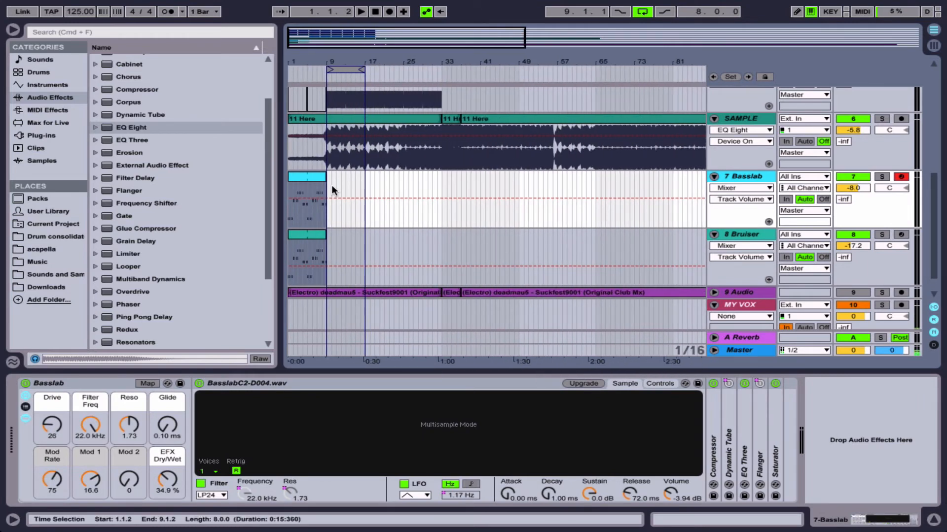
pyautogui.press('super+d')
pyautogui.press('super+d')
pyautogui.press('super+d')
pyautogui.press('super+d')
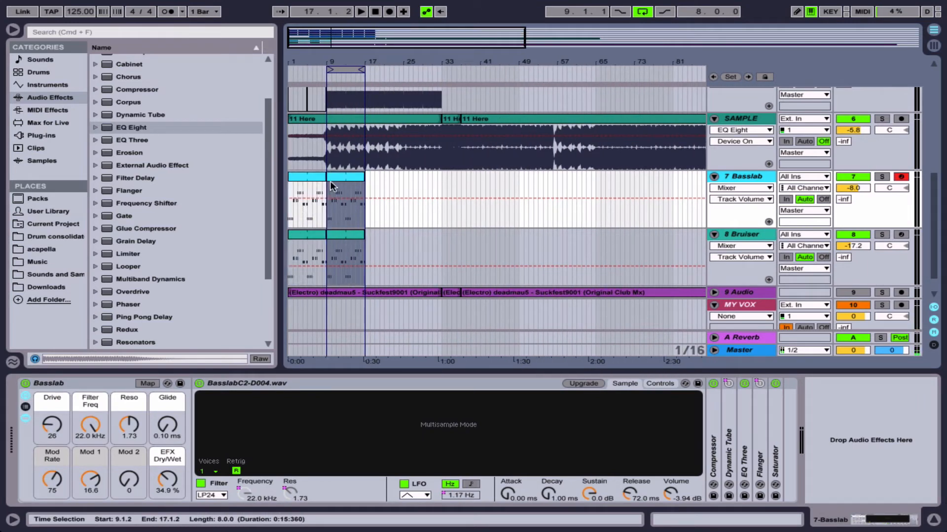
# Step: Hide the browser and briefly play the arrangement from the start to check the bass clips
pyautogui.click(382, 177)
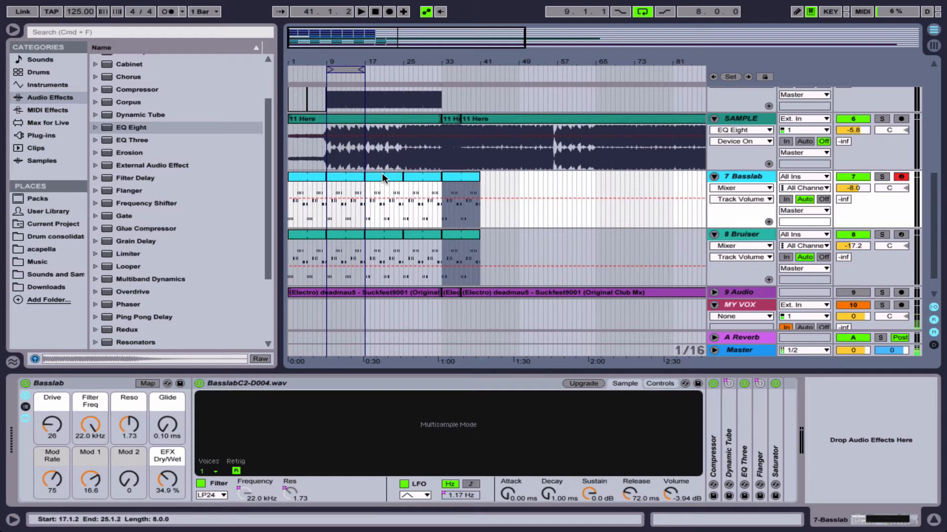
pyautogui.click(295, 176)
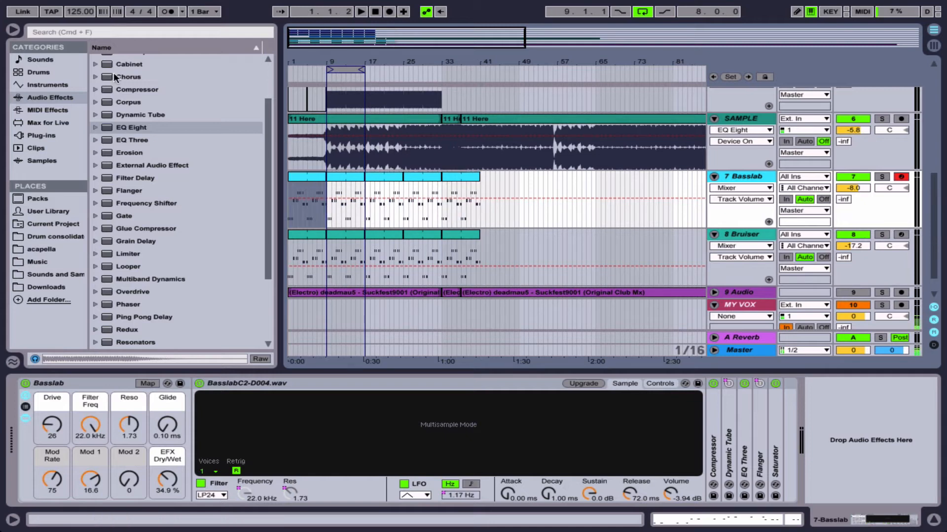
pyautogui.click(12, 29)
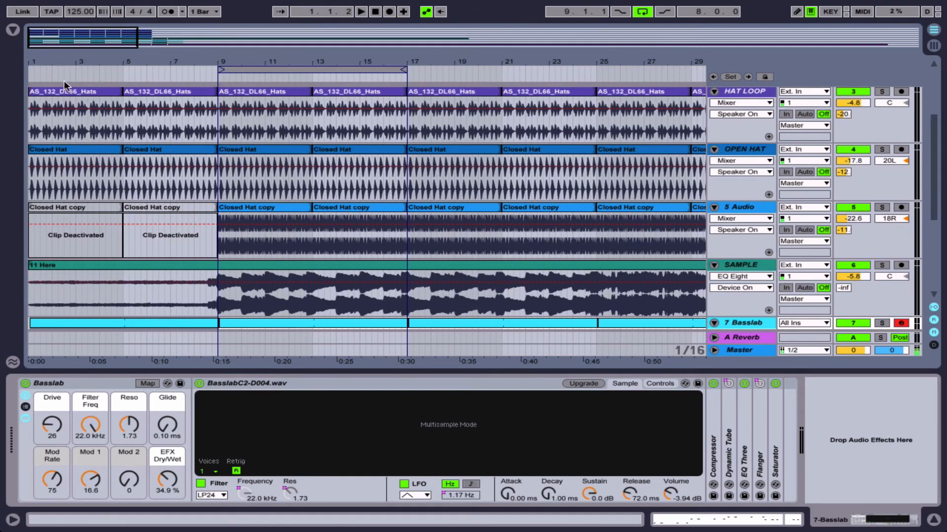
pyautogui.click(65, 90)
pyautogui.scroll(-3, 263, 133)
pyautogui.press('space')
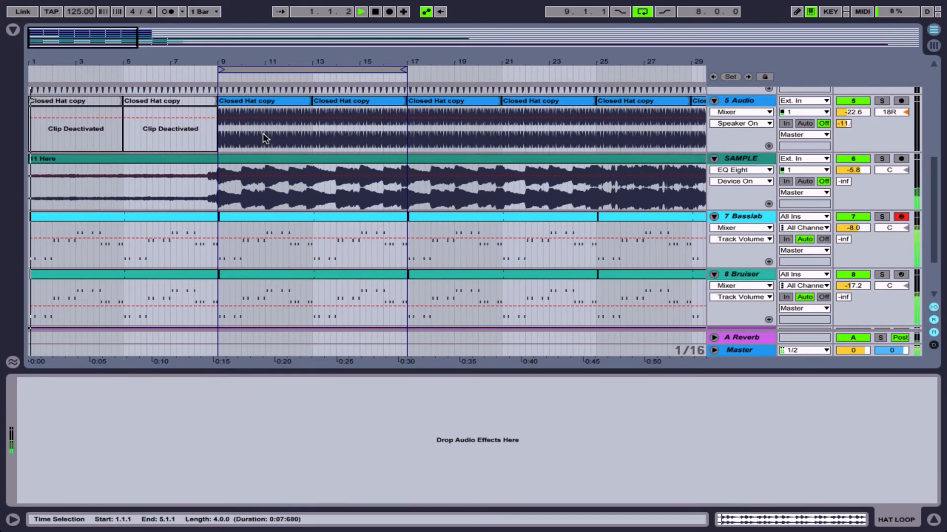
pyautogui.press('space')
# Step: Select the first Basslab and Bruiser clips together and shift them to start exactly at 1.1.1
pyautogui.click(93, 219)
pyautogui.click(101, 275)
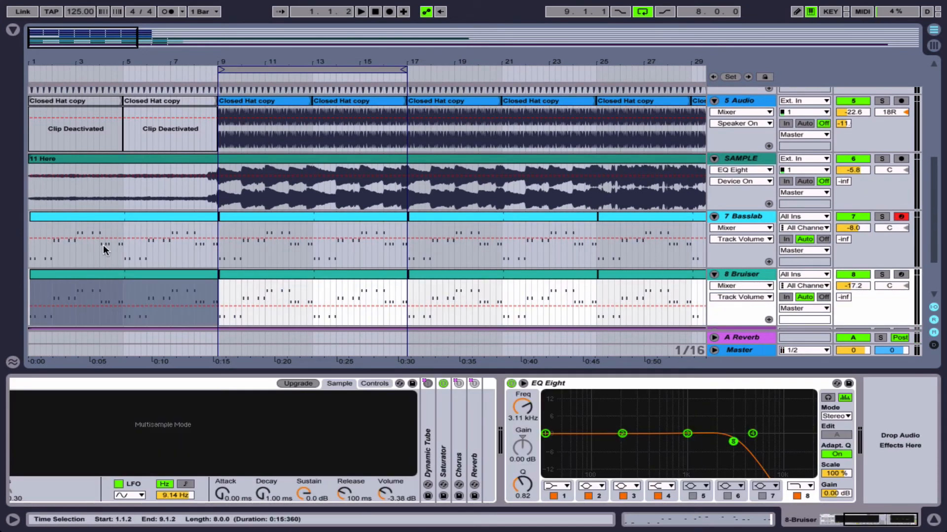
pyautogui.keyDown('shift'); pyautogui.click(92, 218); pyautogui.keyUp('shift')
pyautogui.click(90, 215)
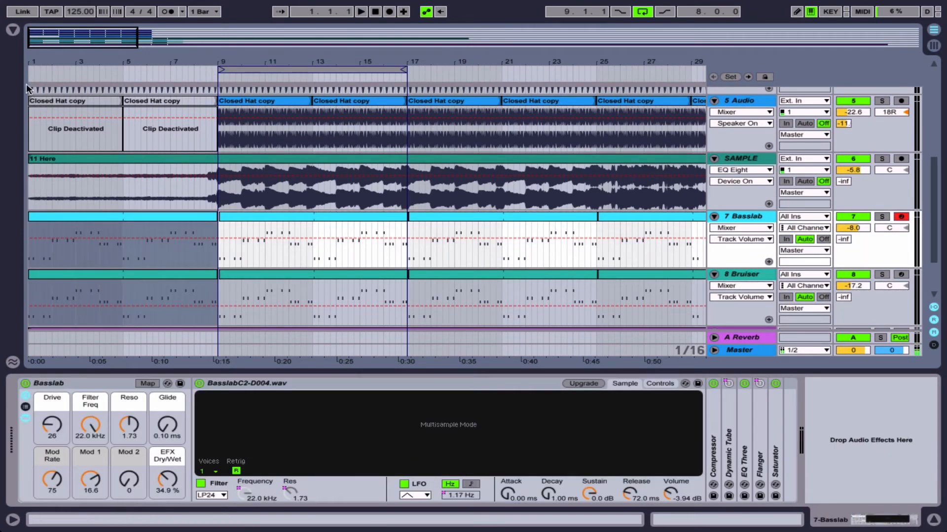
# Step: Duplicate the realigned Basslab and Bruiser clips five times in a row, up to bar 49
pyautogui.hotkey('ctrl', 'd')
pyautogui.hotkey('ctrl', 'd')
pyautogui.hotkey('ctrl', 'd')
pyautogui.hotkey('ctrl', 'd')
pyautogui.hotkey('ctrl', 'd')
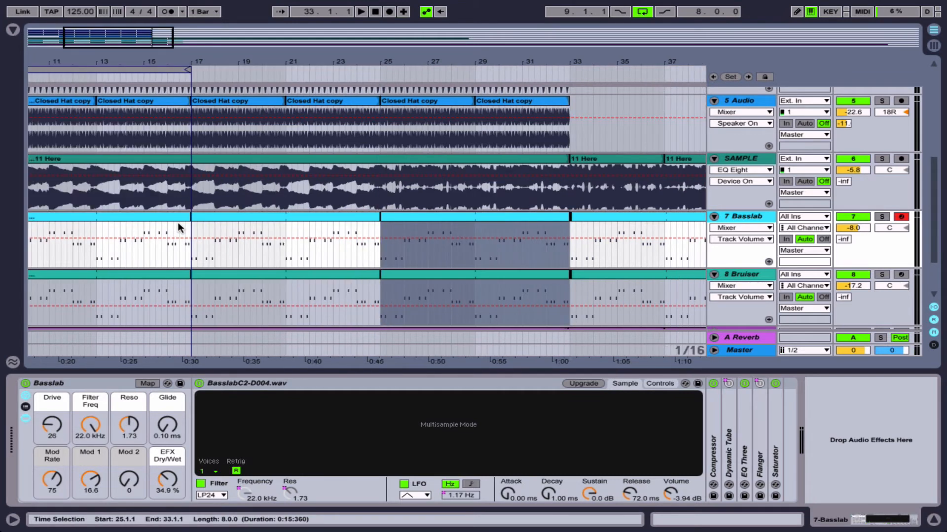
# Step: Play the arrangement from the beginning and lower the Basslab track's volume to -9.4 dB
pyautogui.press('Home')
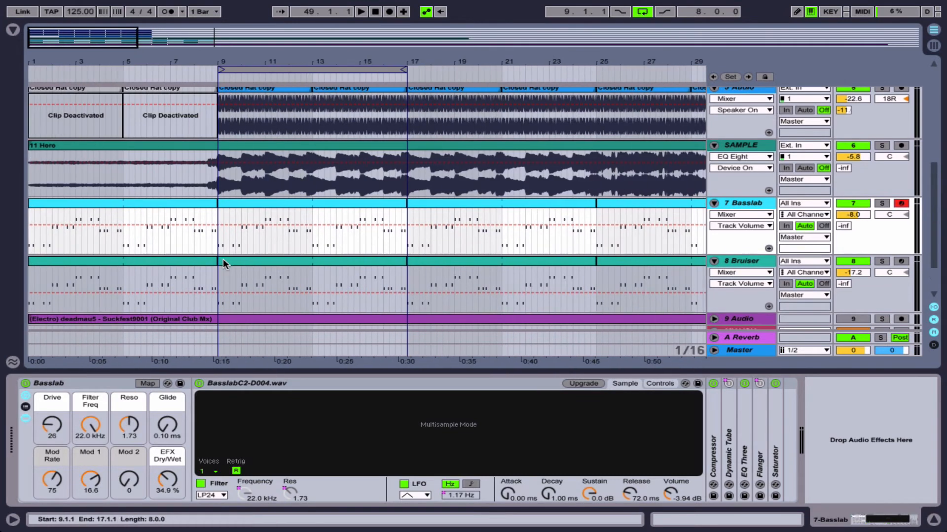
pyautogui.click(67, 205)
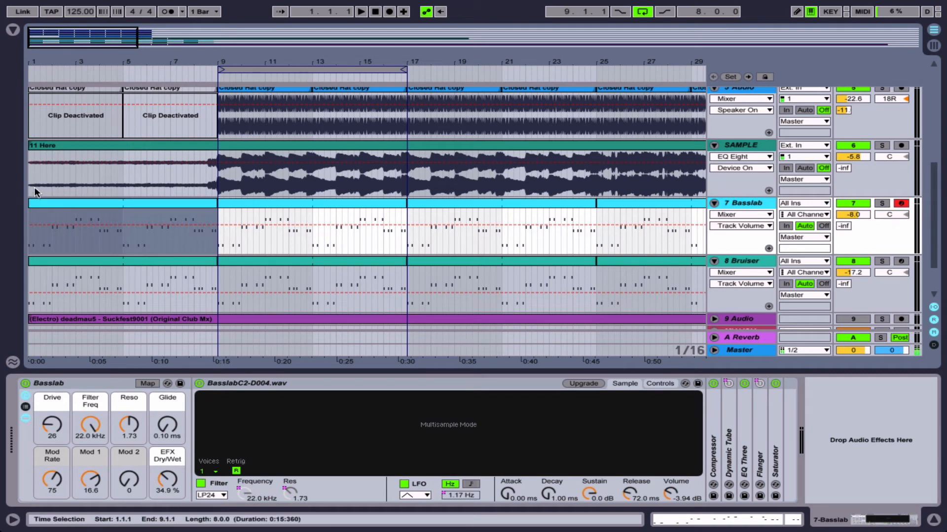
pyautogui.moveTo(31, 66)
pyautogui.mouseDown()
pyautogui.moveTo(31, 111)
pyautogui.moveTo(31, 61)
pyautogui.mouseUp()
pyautogui.press('space')
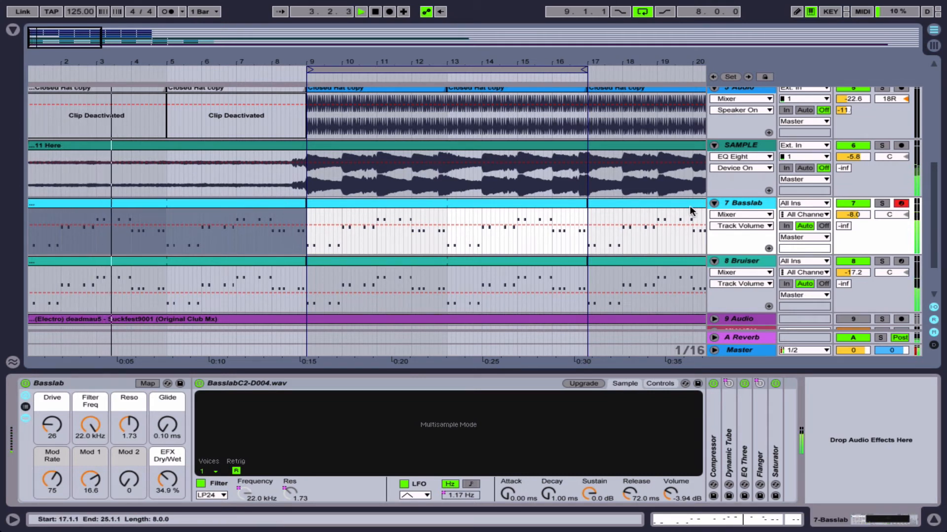
pyautogui.moveTo(860, 212); pyautogui.dragTo(859, 219)
pyautogui.press('space')
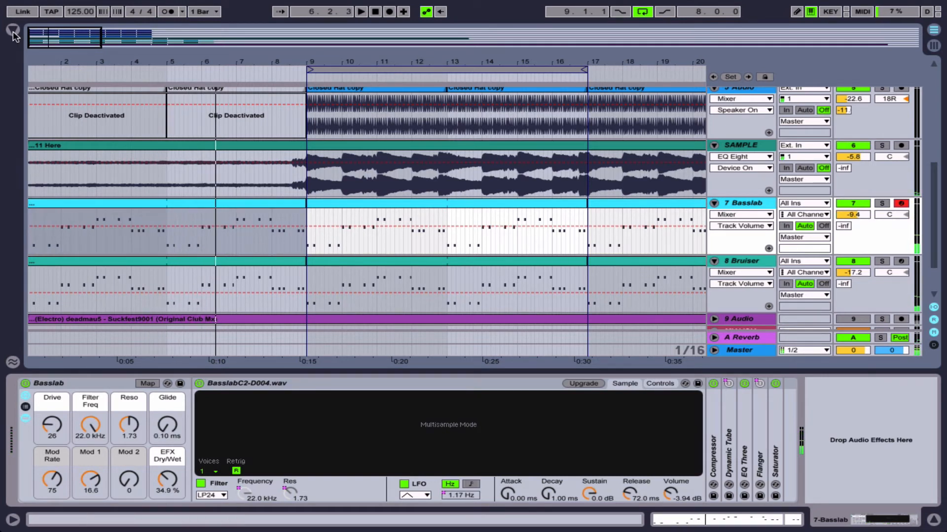
# Step: Reopen the browser, add the Multiband Dynamics preset OTT.adv to the end of the Basslab chain and play it
pyautogui.click(13, 30)
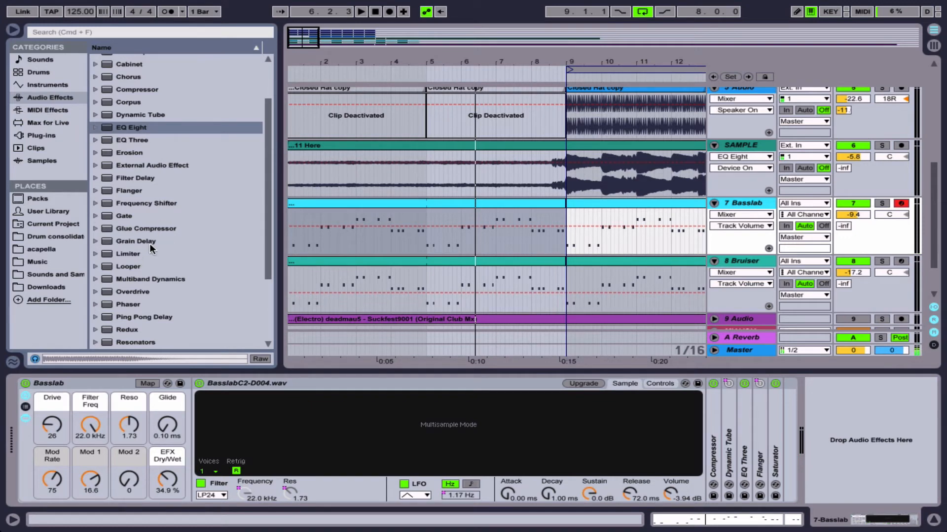
pyautogui.scroll(-4, 146, 205)
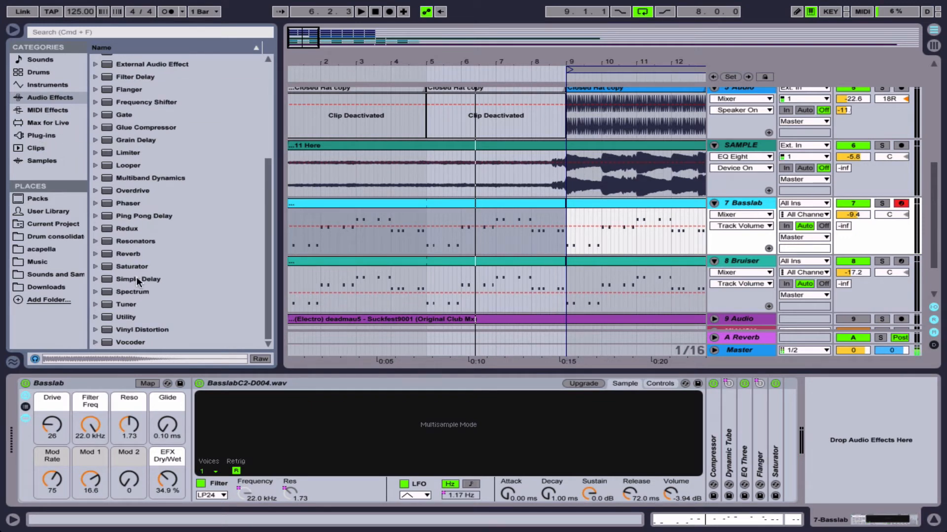
pyautogui.click(96, 177)
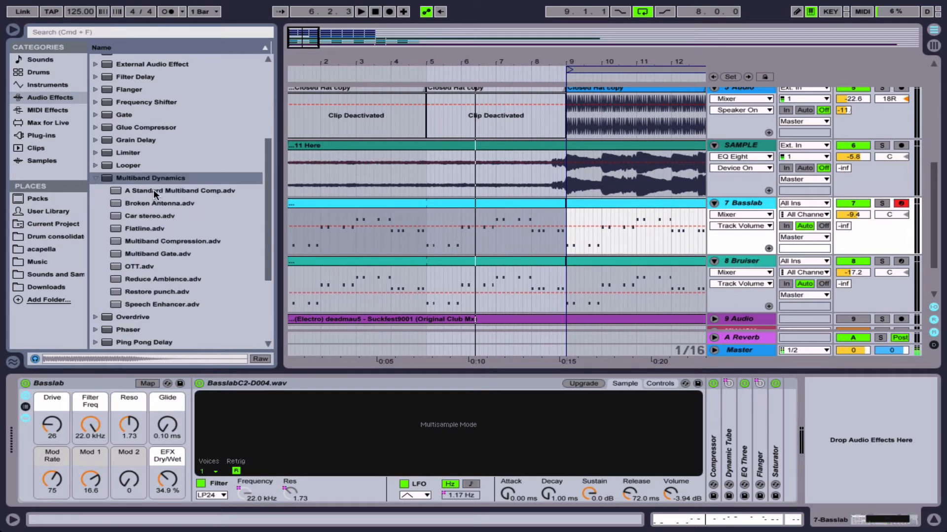
pyautogui.click(47, 137)
pyautogui.scroll(-5, 137, 203)
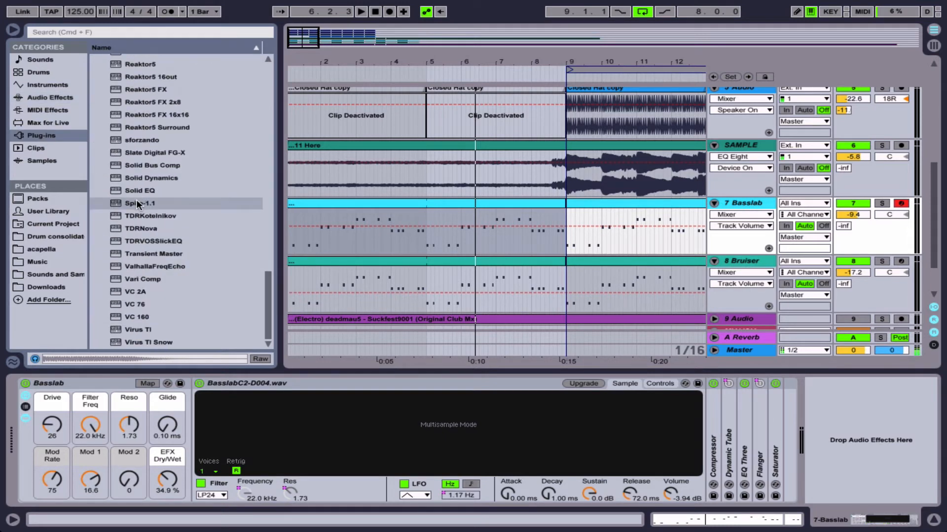
pyautogui.scroll(4, 149, 193)
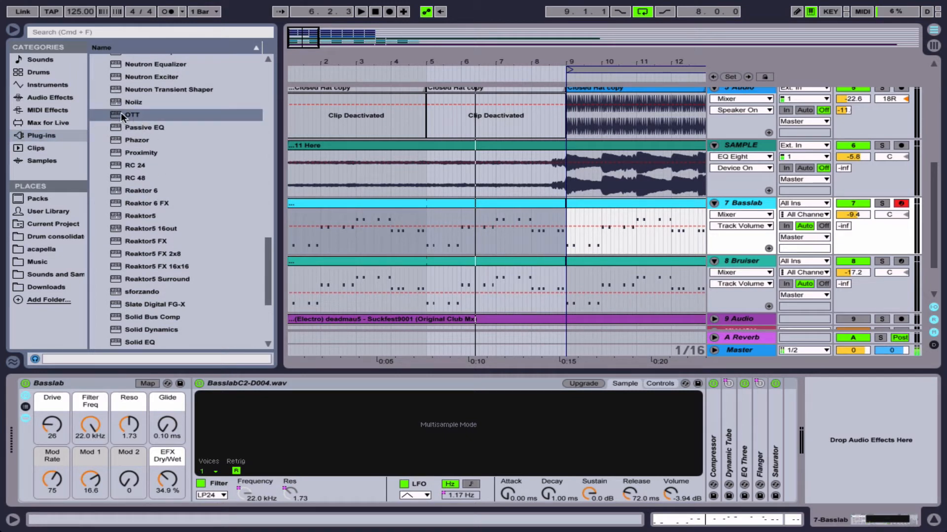
pyautogui.click(50, 97)
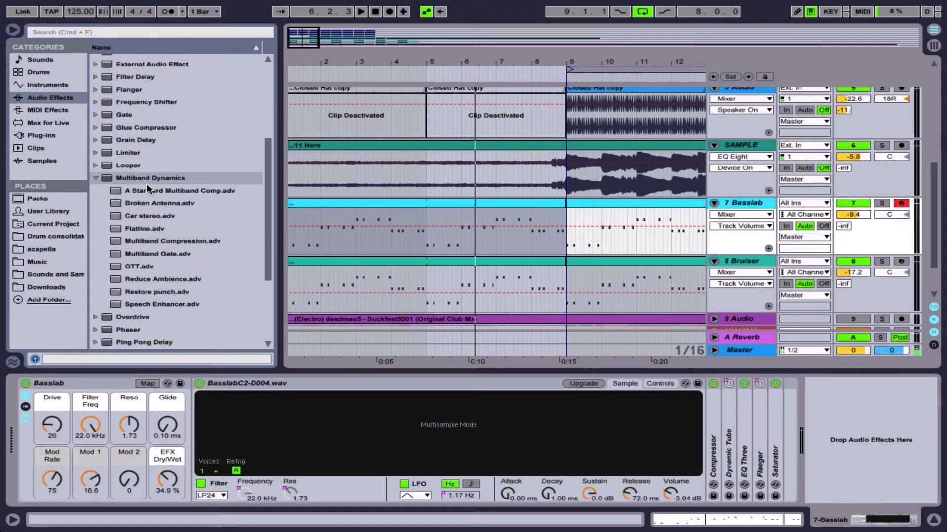
pyautogui.click(131, 268)
pyautogui.moveTo(131, 269); pyautogui.dragTo(847, 408)
pyautogui.press('space')
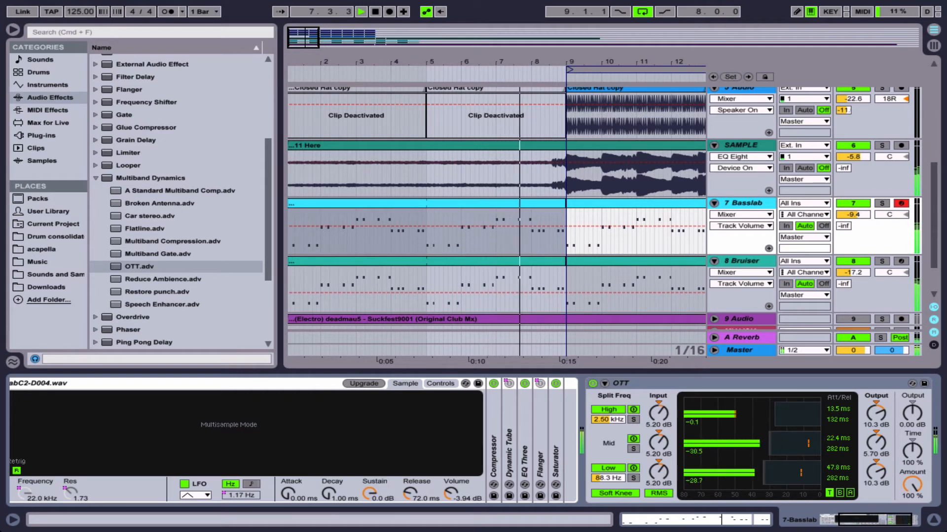
# Step: Raise the mid and low bands' upper thresholds in the Basslab OTT, set its overall output to -3.10 dB, and stop playback
pyautogui.moveTo(762, 471); pyautogui.dragTo(794, 471)
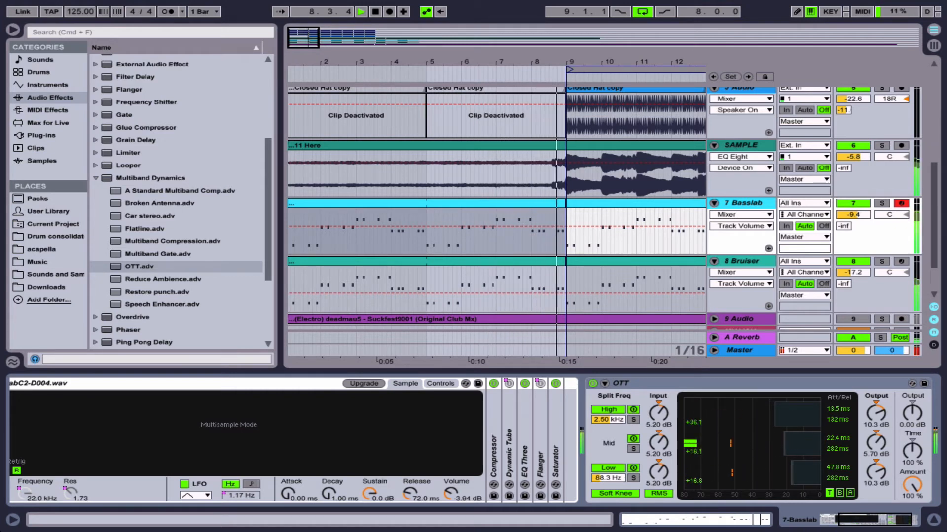
pyautogui.moveTo(781, 439); pyautogui.dragTo(803, 439)
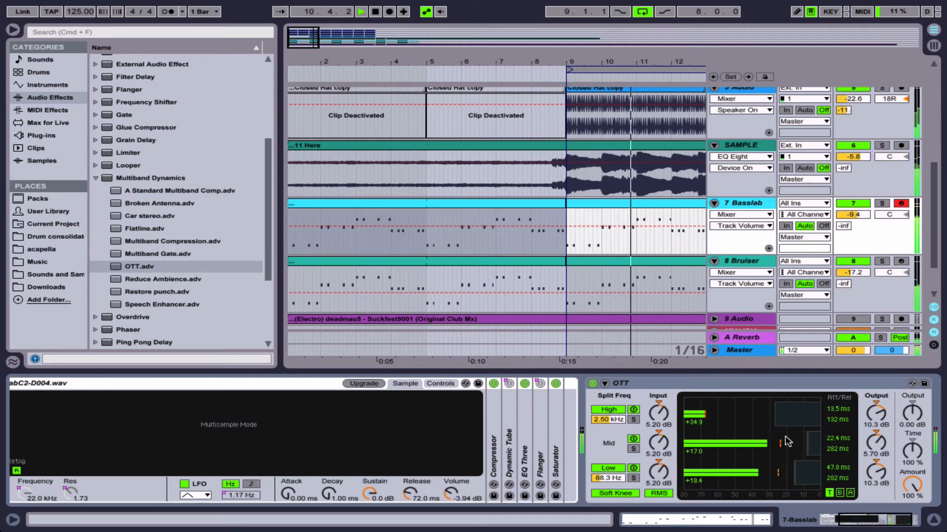
pyautogui.moveTo(794, 471); pyautogui.dragTo(801, 471)
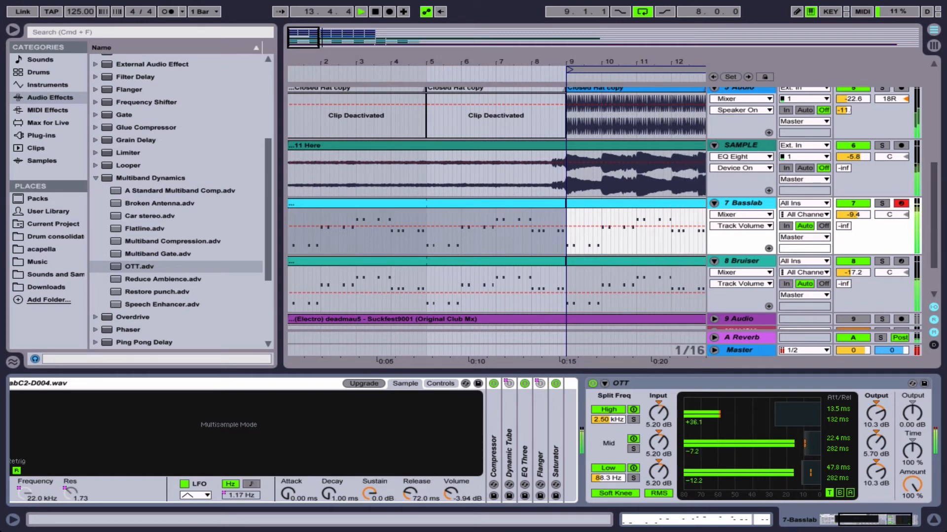
pyautogui.moveTo(810, 441); pyautogui.dragTo(801, 471)
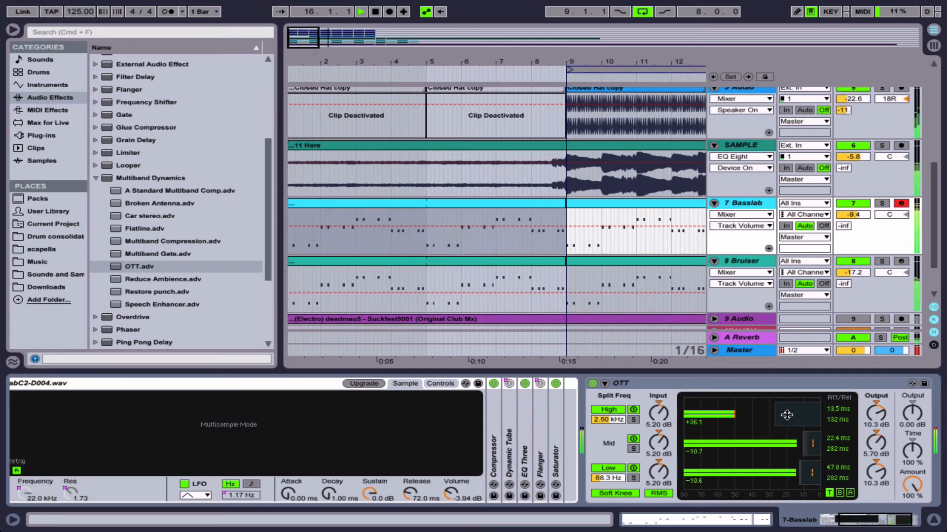
pyautogui.moveTo(907, 407); pyautogui.dragTo(907, 420)
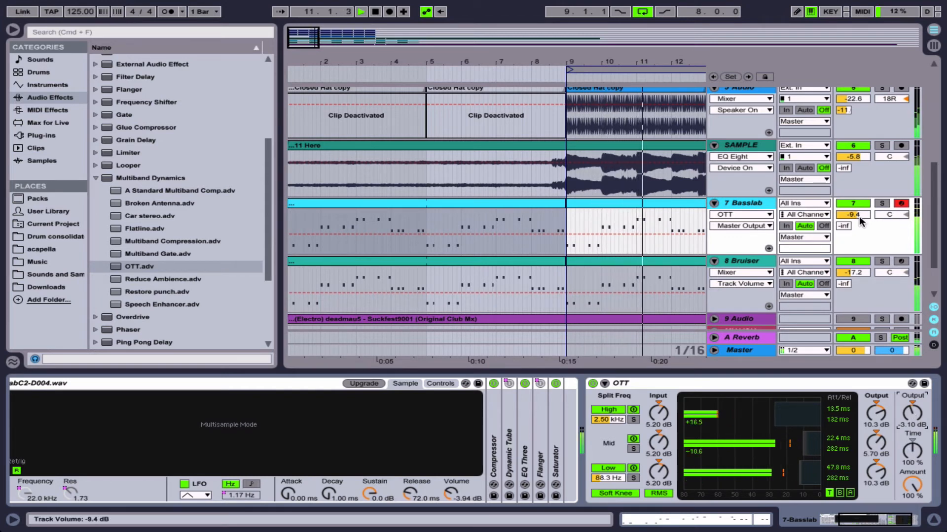
pyautogui.press('space')
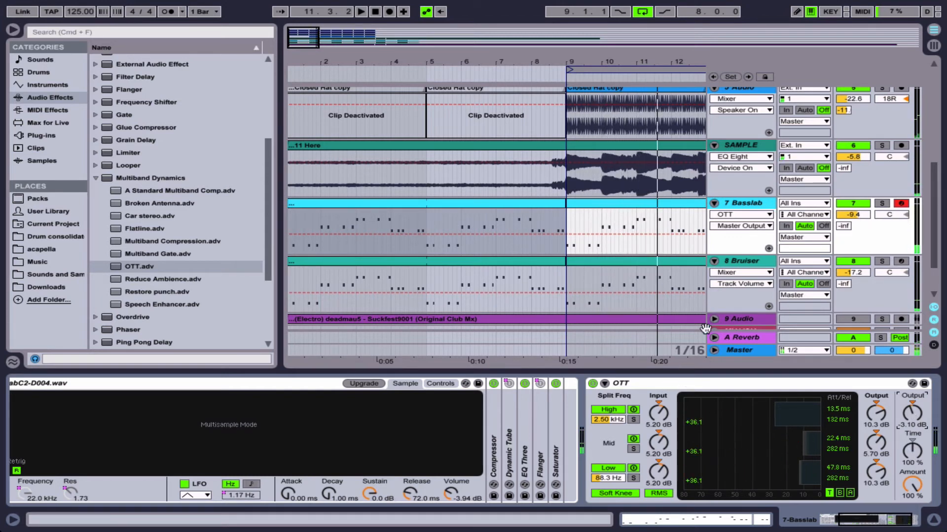
# Step: Copy the adjusted OTT device from the Basslab track to the end of the Bruiser effects chain
pyautogui.click(742, 262)
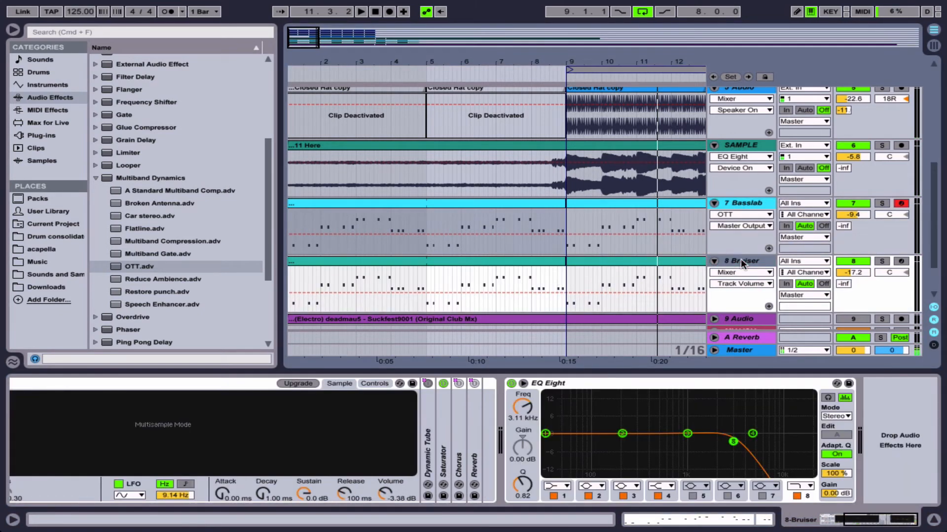
pyautogui.click(739, 203)
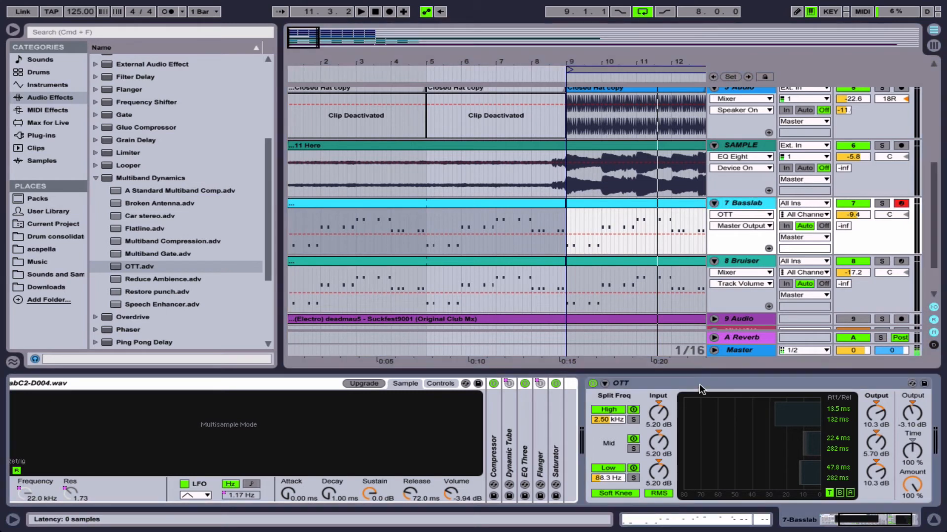
pyautogui.moveTo(702, 388); pyautogui.dragTo(741, 262)
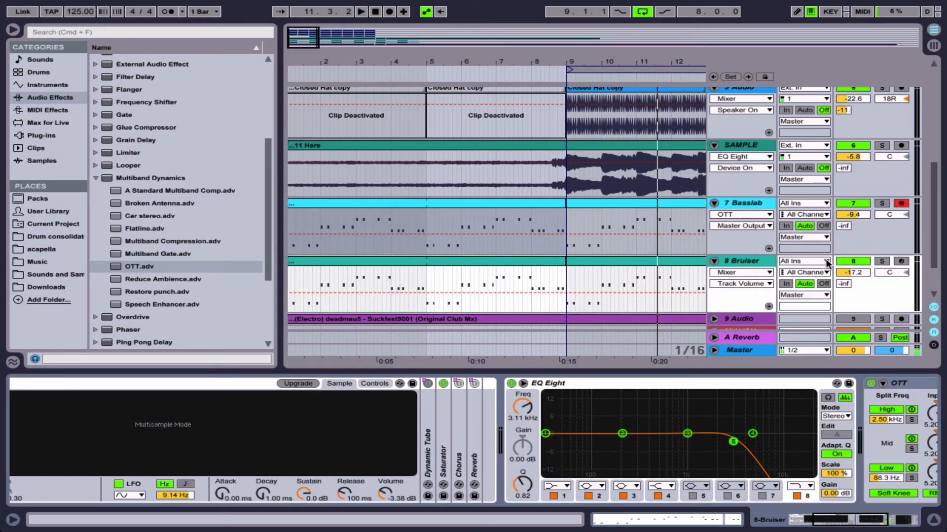
# Step: Play the arrangement from the beginning and raise the Bruiser track's volume to -15.7 dB
pyautogui.click(742, 200)
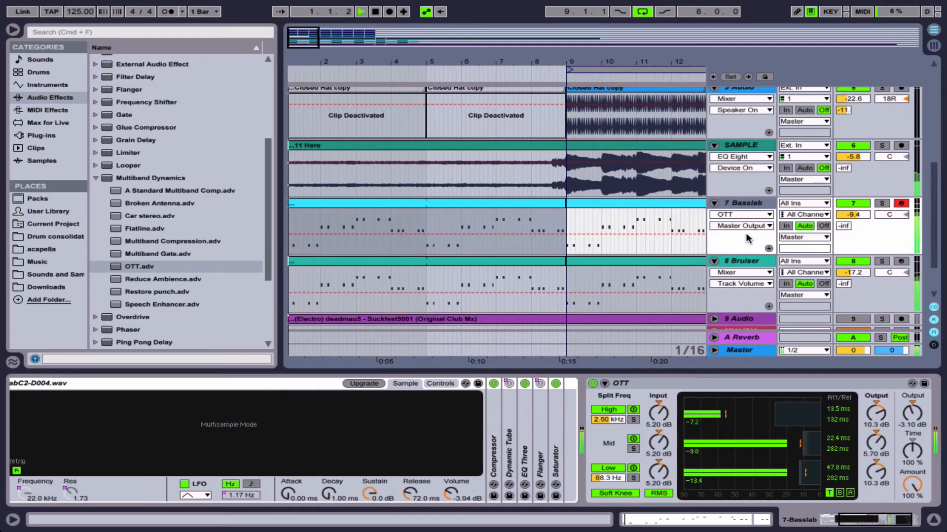
pyautogui.press('space')
pyautogui.click(738, 262)
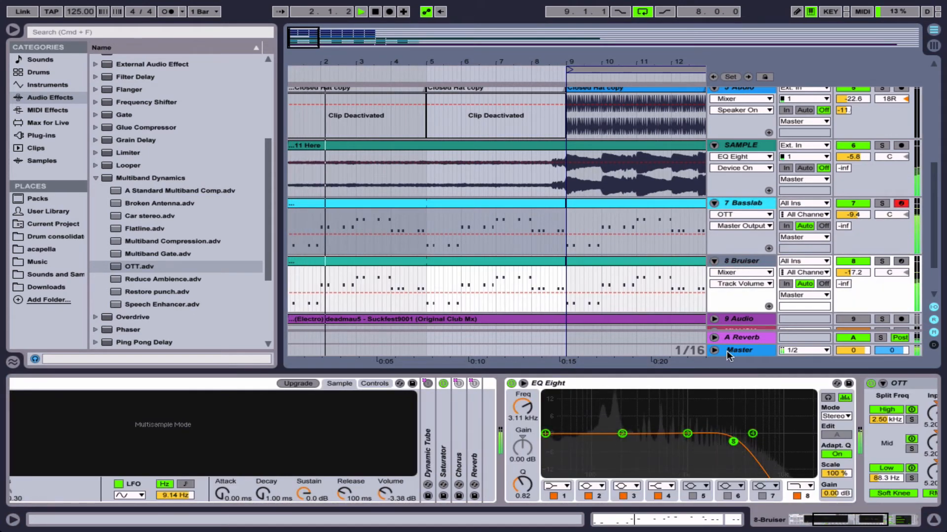
pyautogui.hscroll(7, 740, 419)
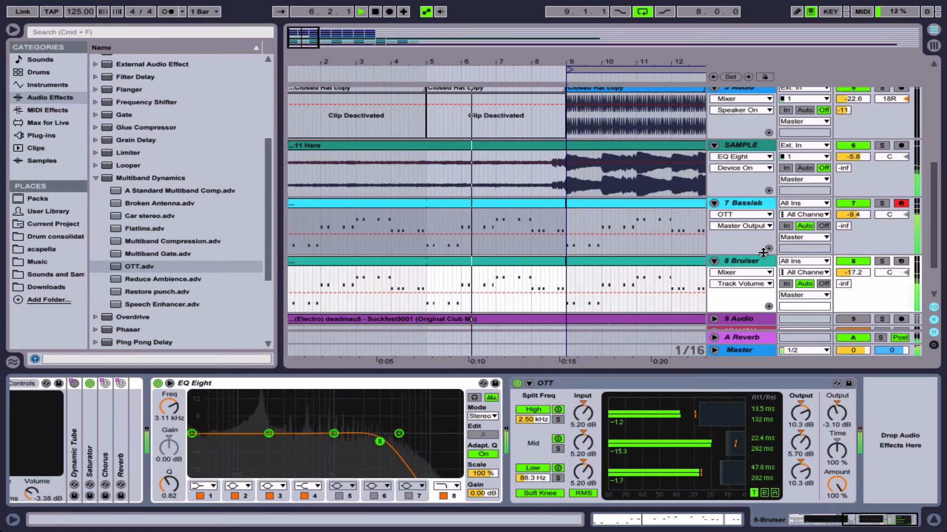
pyautogui.click(852, 273)
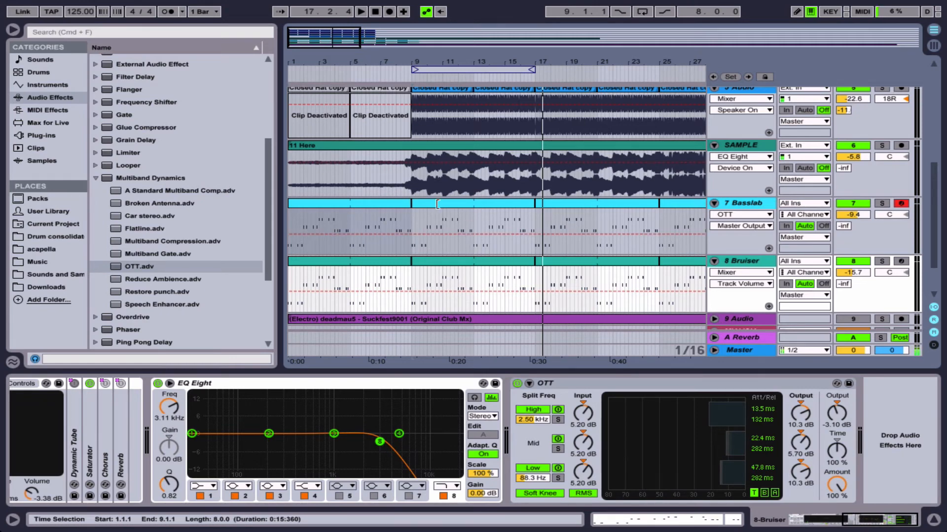
# Step: Hide the browser and play the arrangement from the start of the first SAMPLE clip
pyautogui.scroll(5, 463, 168)
pyautogui.scroll(-5, 462, 168)
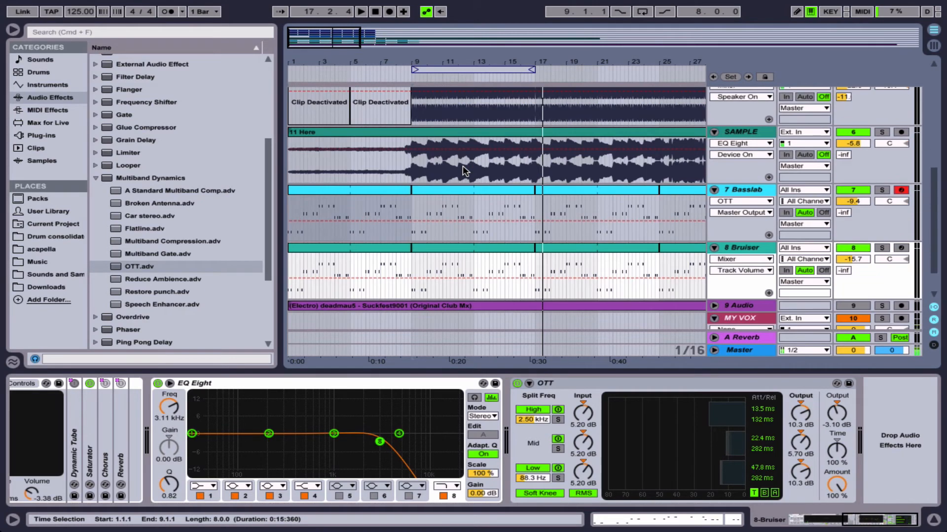
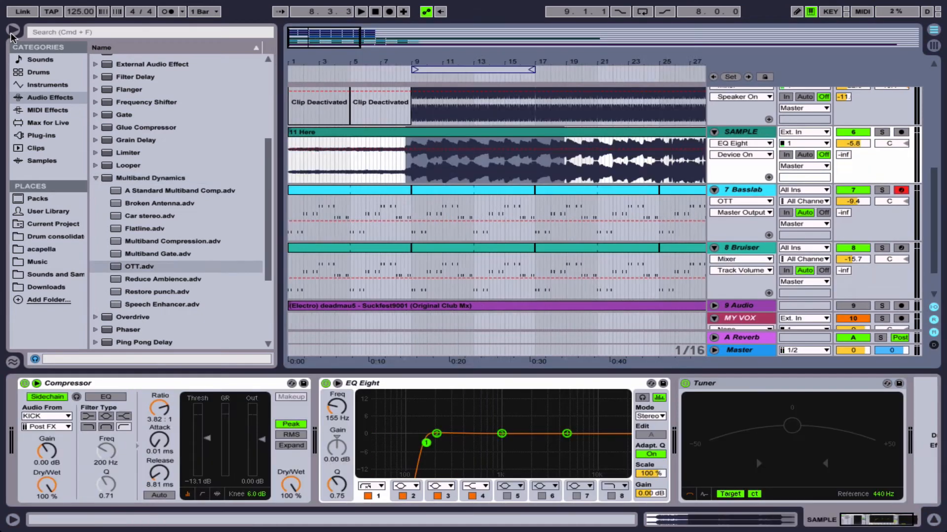
pyautogui.press('super+alt+b')
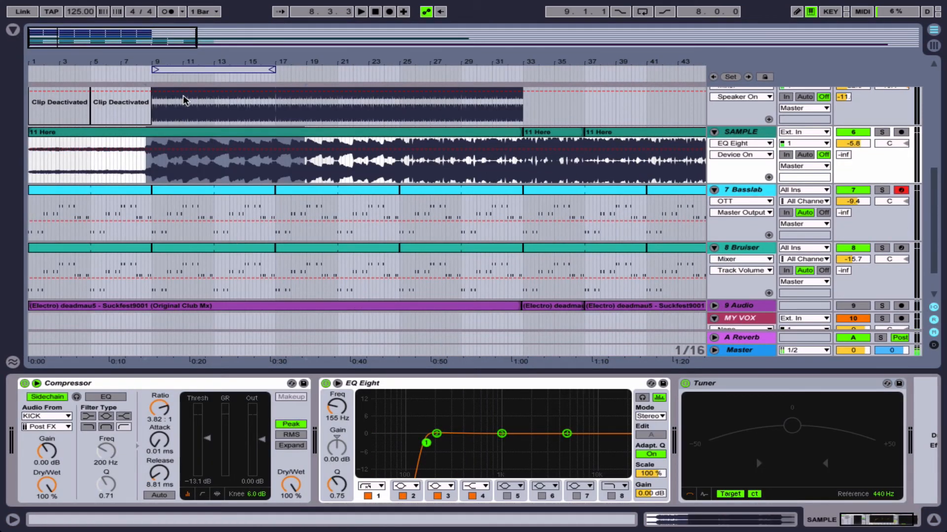
pyautogui.moveTo(170, 53); pyautogui.dragTo(170, 88)
pyautogui.hscroll(-5, 264, 148)
pyautogui.click(123, 119)
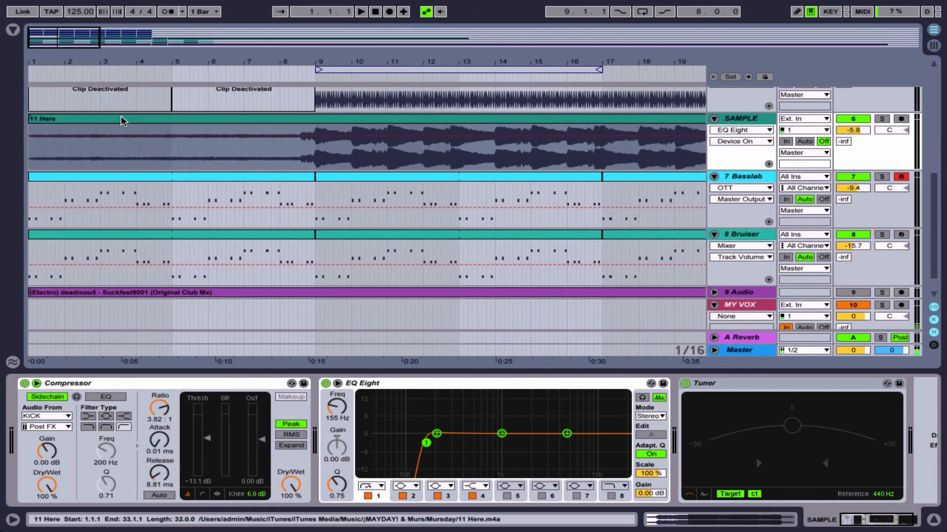
pyautogui.press('space')
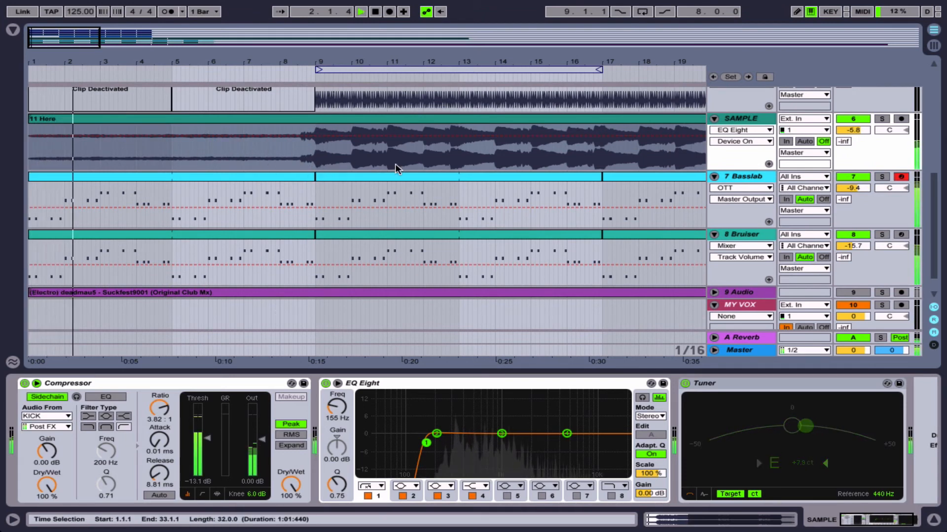
pyautogui.press('space')
# Step: Listen to the SAMPLE clip from 8.3.1 into bar 11 to find a section for a stutter edit
pyautogui.click(297, 143)
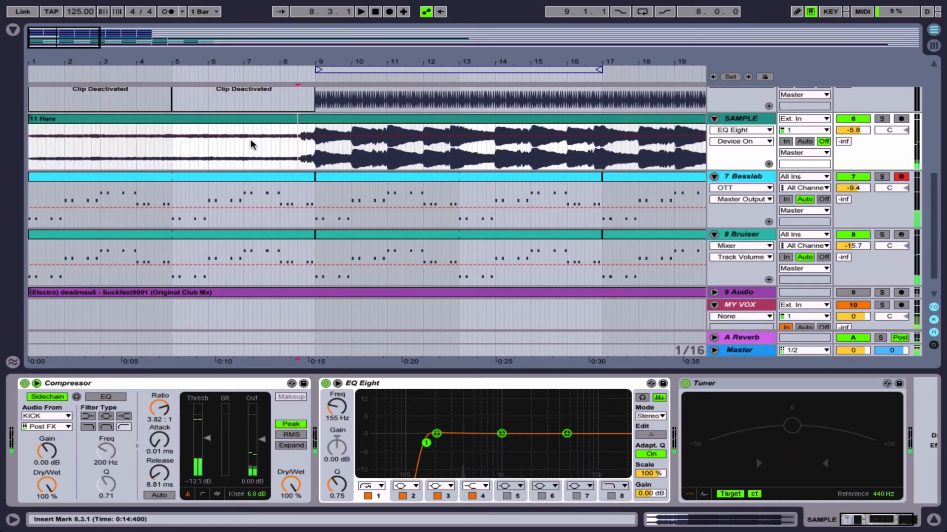
pyautogui.moveTo(299, 148); pyautogui.dragTo(471, 146)
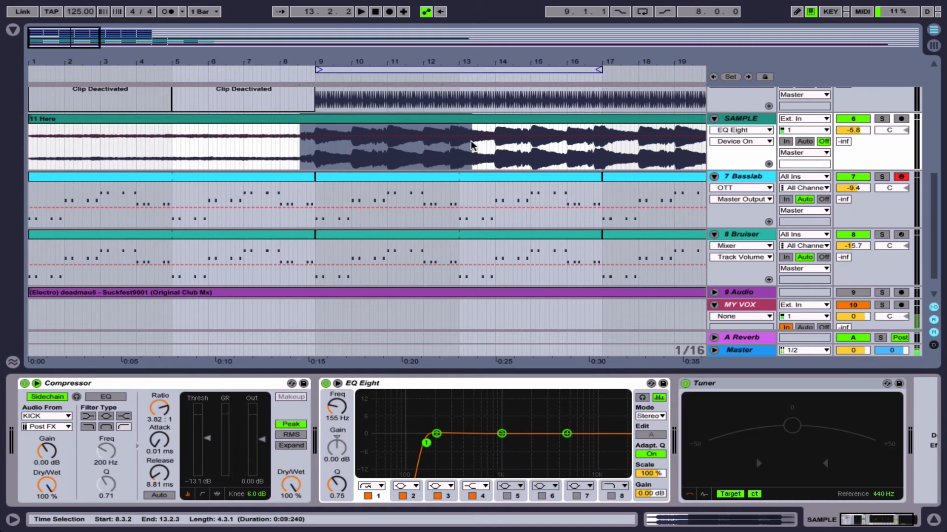
pyautogui.moveTo(300, 146); pyautogui.dragTo(457, 146)
pyautogui.click(297, 146)
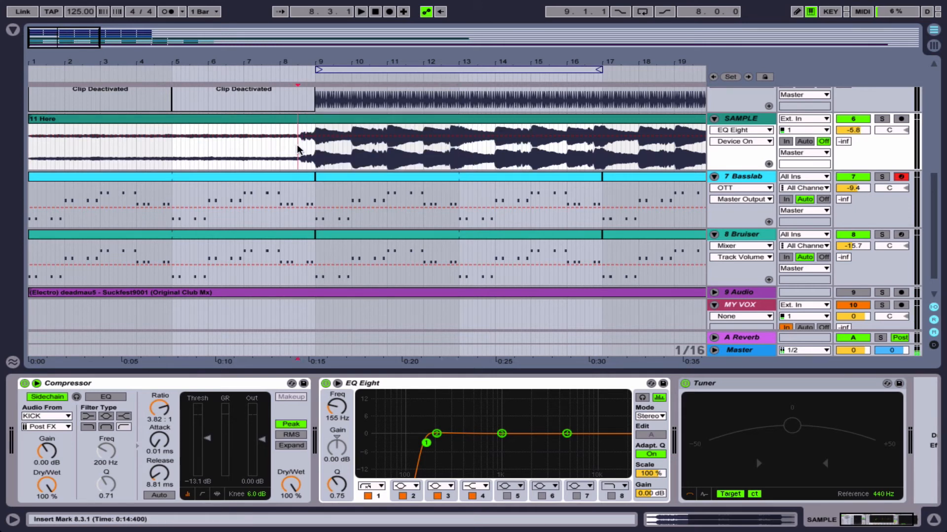
pyautogui.click(361, 11)
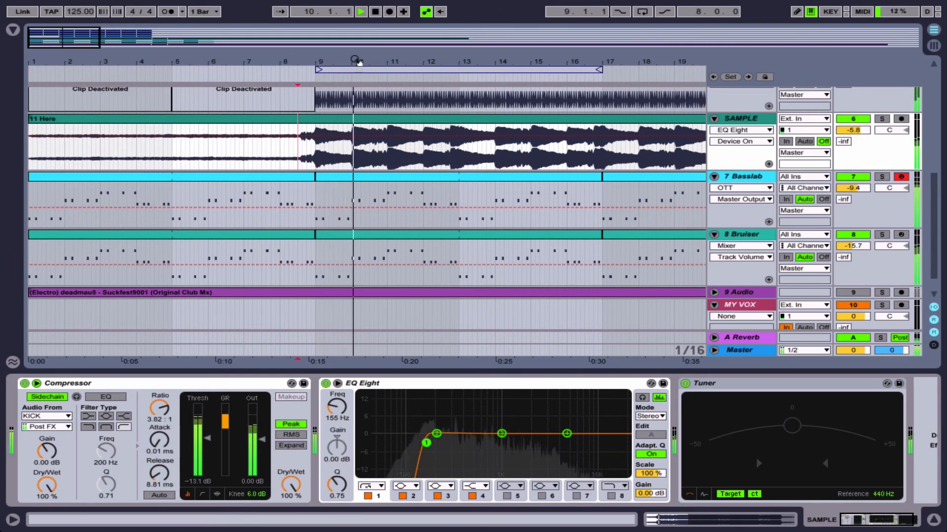
pyautogui.moveTo(359, 62); pyautogui.dragTo(357, 93)
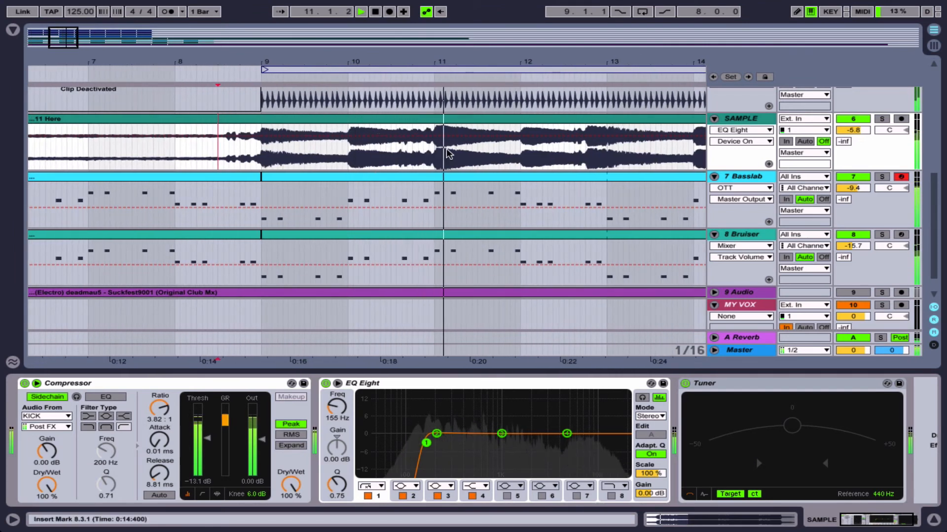
pyautogui.press('space')
# Step: Set the grid to 1/4, duplicate the SAMPLE beat at 11.1.1 twice, and extend the last copy to 12.1.1
pyautogui.click(468, 148)
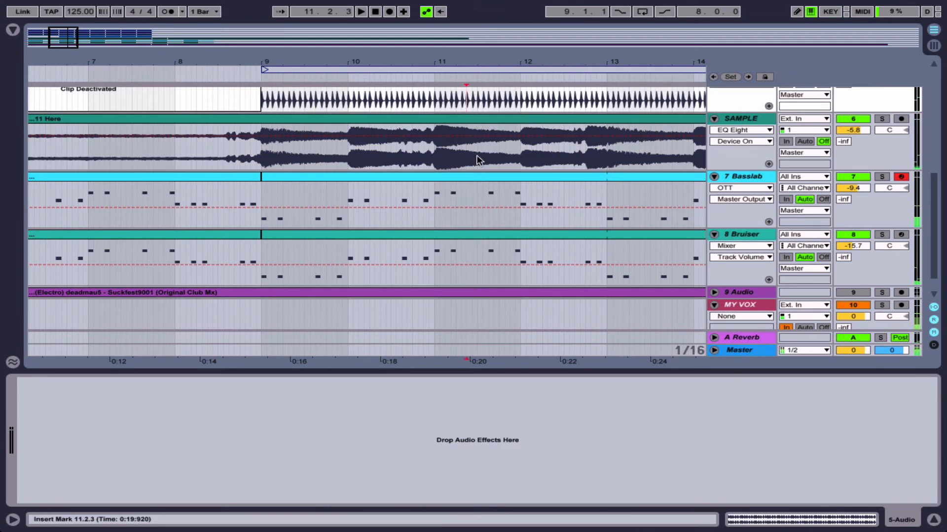
pyautogui.rightClick(477, 160)
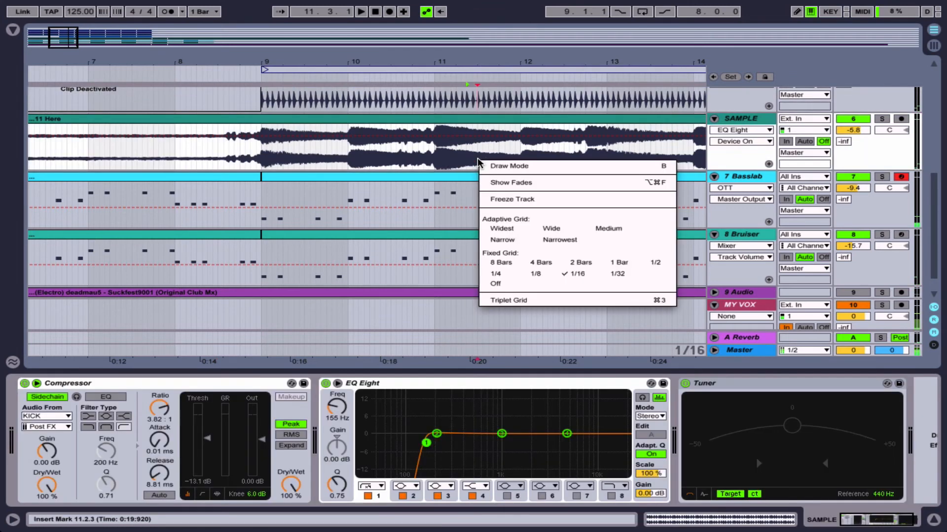
pyautogui.click(497, 274)
pyautogui.moveTo(466, 56); pyautogui.dragTo(460, 149)
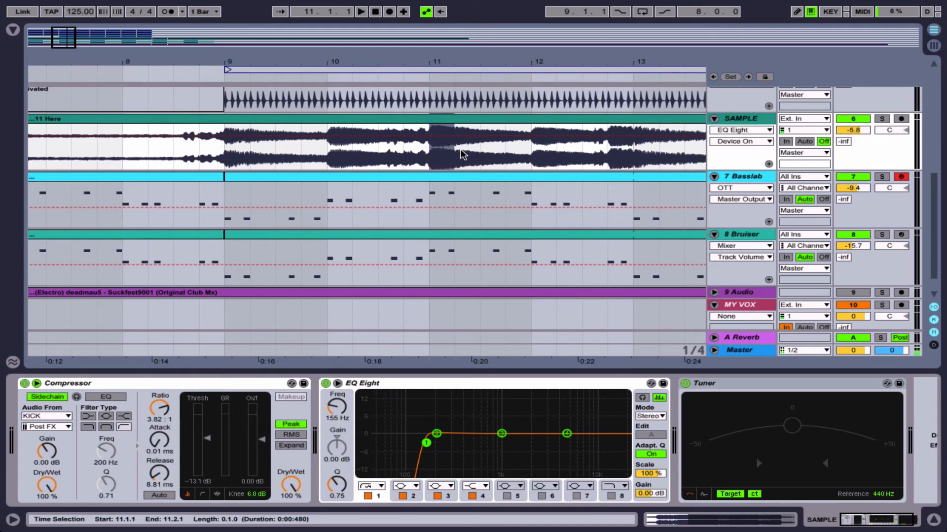
pyautogui.hotkey('ctrl', 'd')
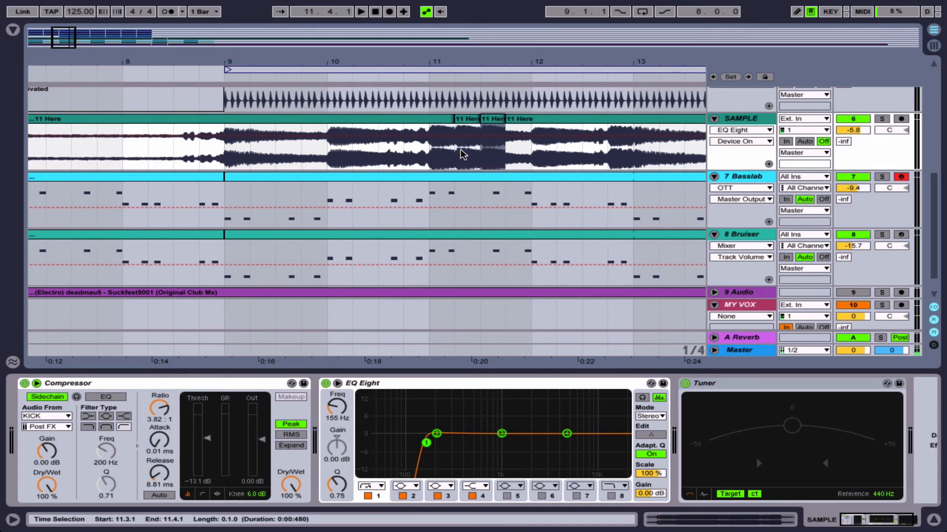
pyautogui.moveTo(501, 118); pyautogui.dragTo(517, 118)
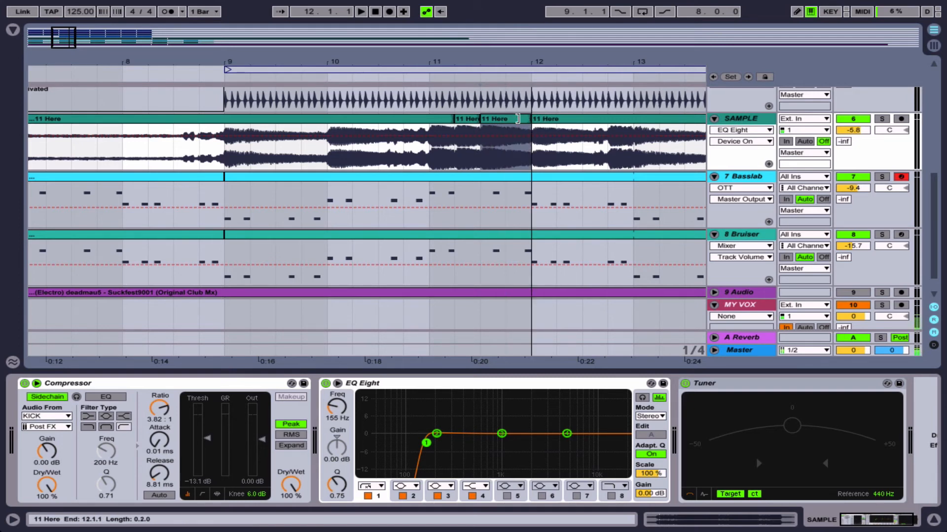
# Step: Play the edited SAMPLE section from 9.1.1 into bar 15, then stop playback
pyautogui.click(237, 160)
pyautogui.press('space')
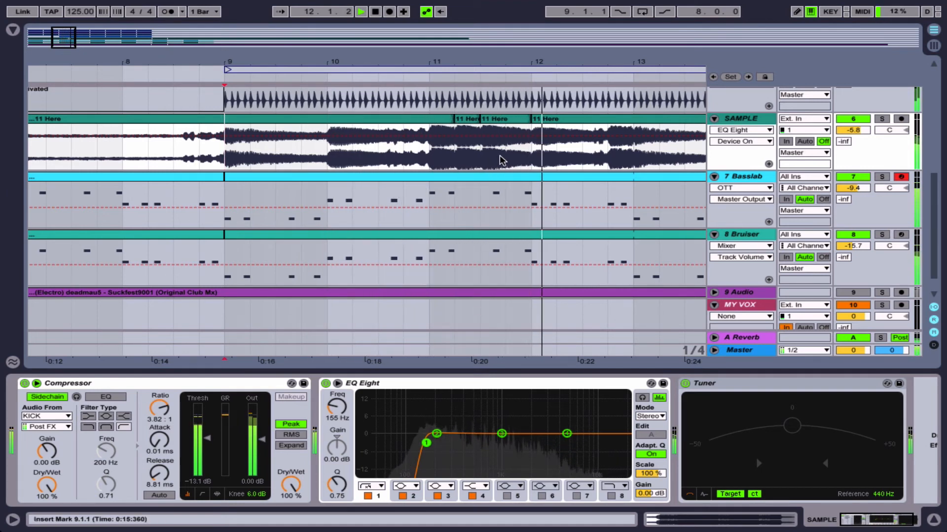
pyautogui.click(179, 148)
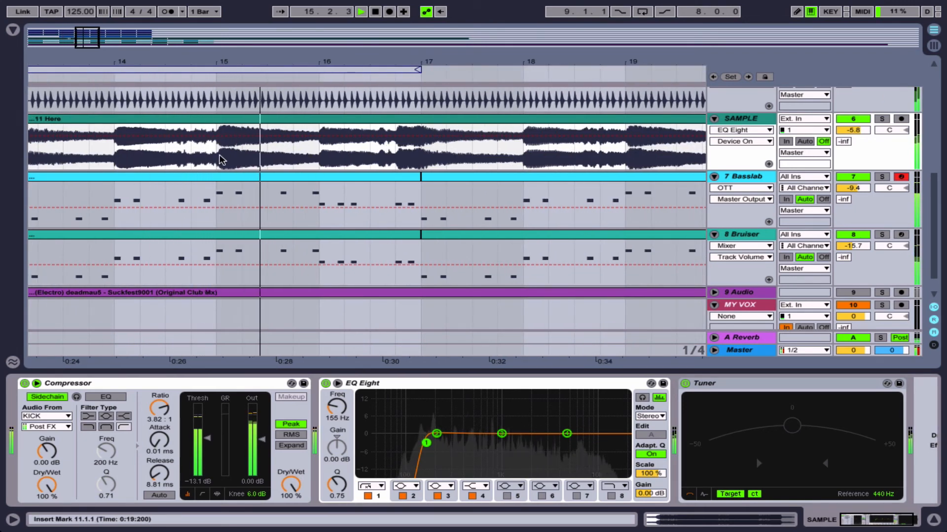
pyautogui.press('space')
# Step: Set the grid to 1/16 and duplicate the SAMPLE section from 15.1.1 to 15.1.4 once, directly after itself
pyautogui.moveTo(222, 151); pyautogui.dragTo(233, 146)
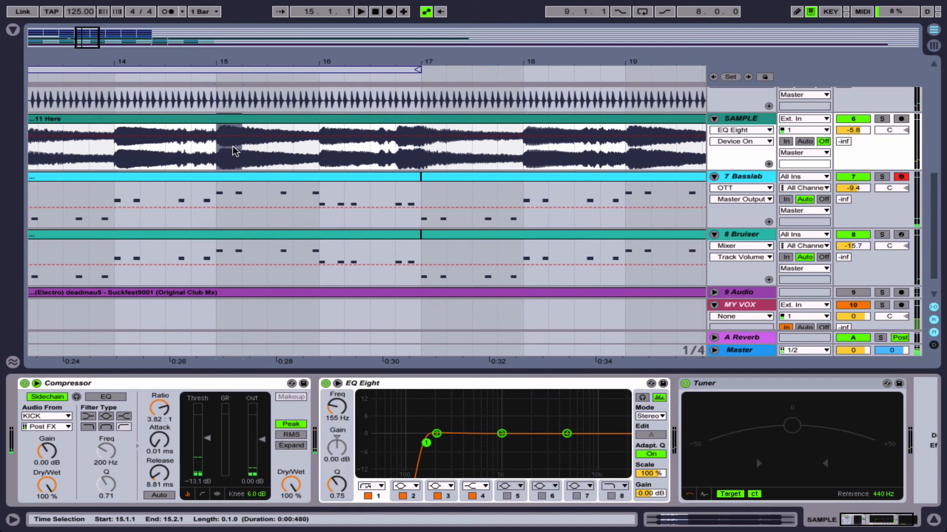
pyautogui.moveTo(224, 58); pyautogui.dragTo(225, 61)
pyautogui.click(215, 151)
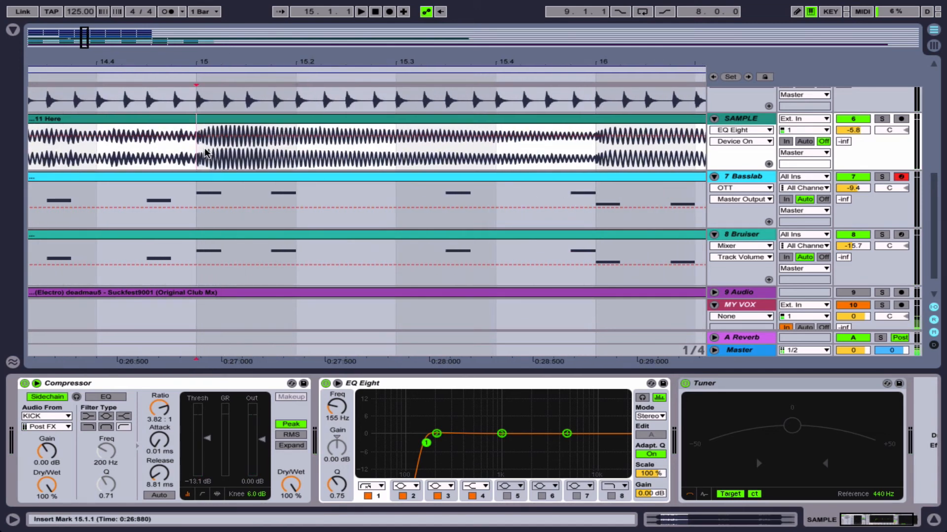
pyautogui.rightClick(206, 153)
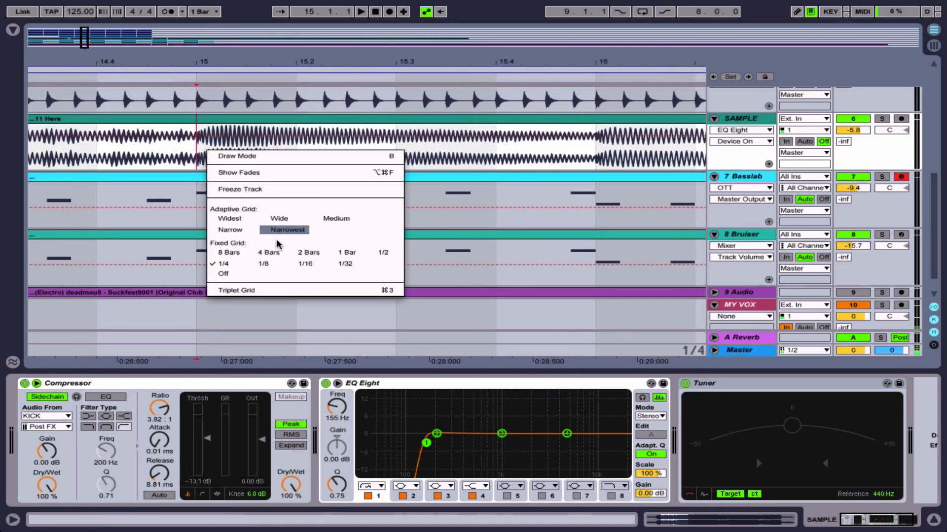
pyautogui.click(301, 265)
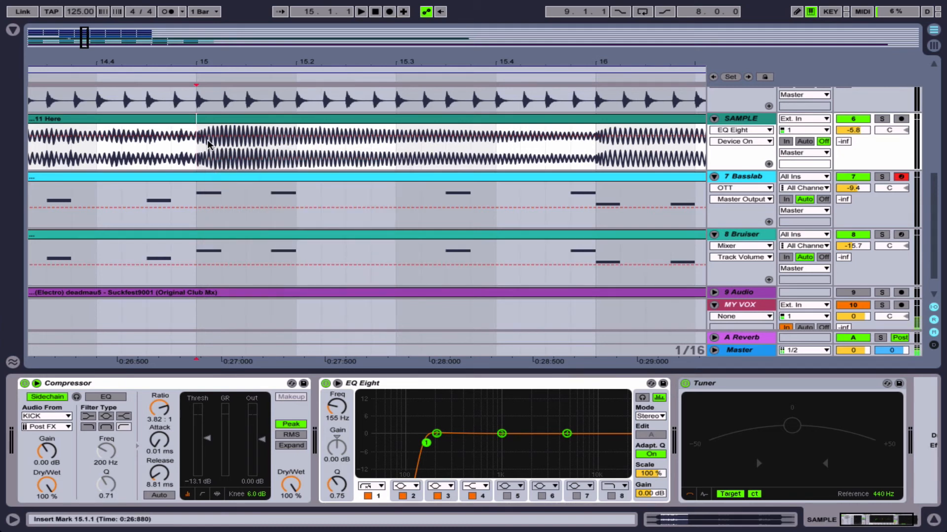
pyautogui.moveTo(200, 146); pyautogui.dragTo(235, 153)
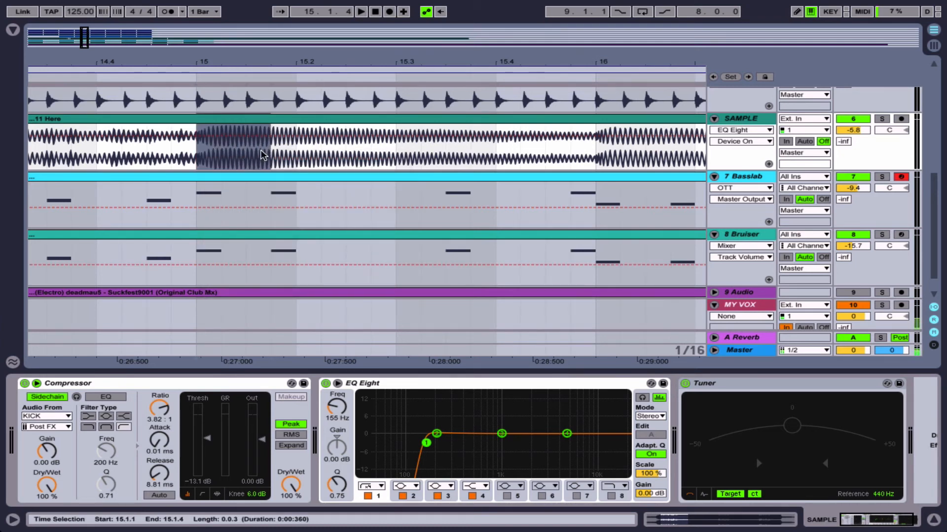
pyautogui.hotkey('ctrl', 'd')
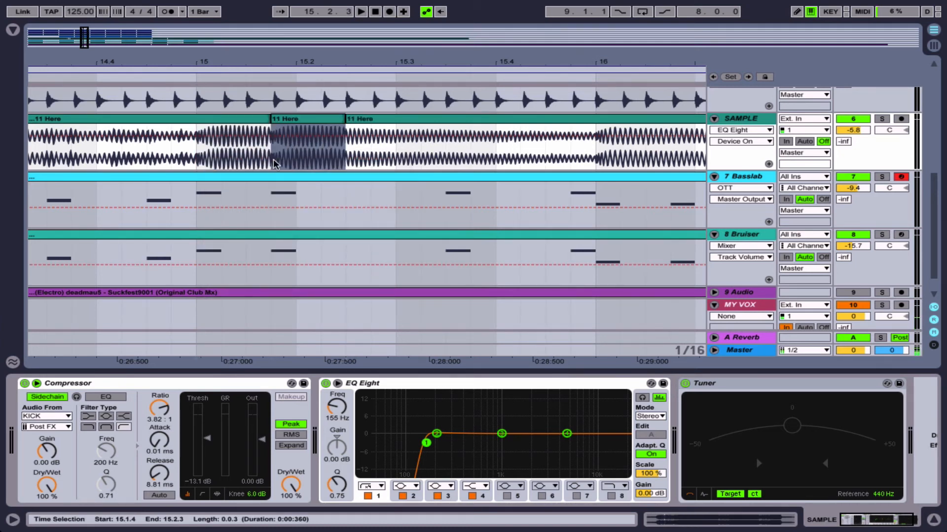
# Step: Play the SAMPLE edit repeatedly from 14.3.4 to check the duplicated slice in bar 15
pyautogui.click(195, 201)
pyautogui.moveTo(216, 197); pyautogui.dragTo(287, 189)
pyautogui.moveTo(194, 131); pyautogui.dragTo(339, 142)
pyautogui.click(72, 150)
pyautogui.press('space')
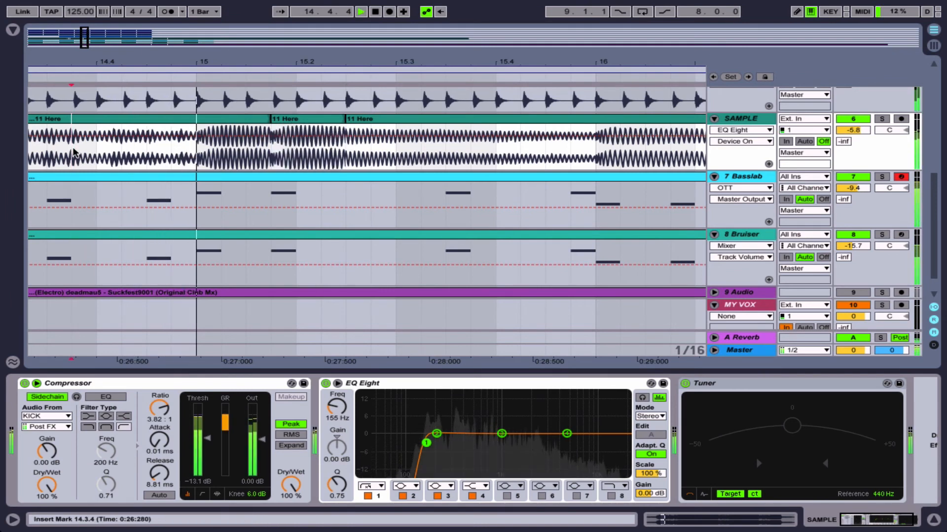
pyautogui.press('space')
pyautogui.press('space')
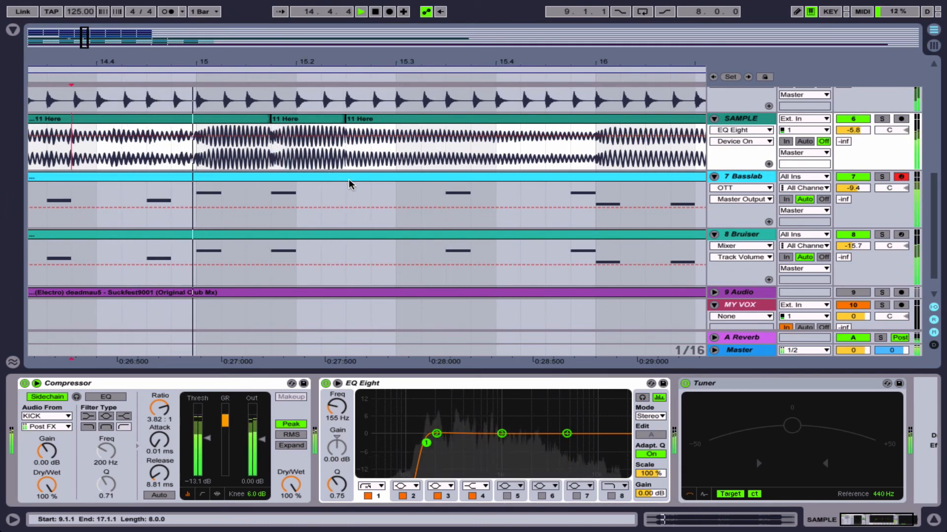
pyautogui.press('space')
pyautogui.press('space')
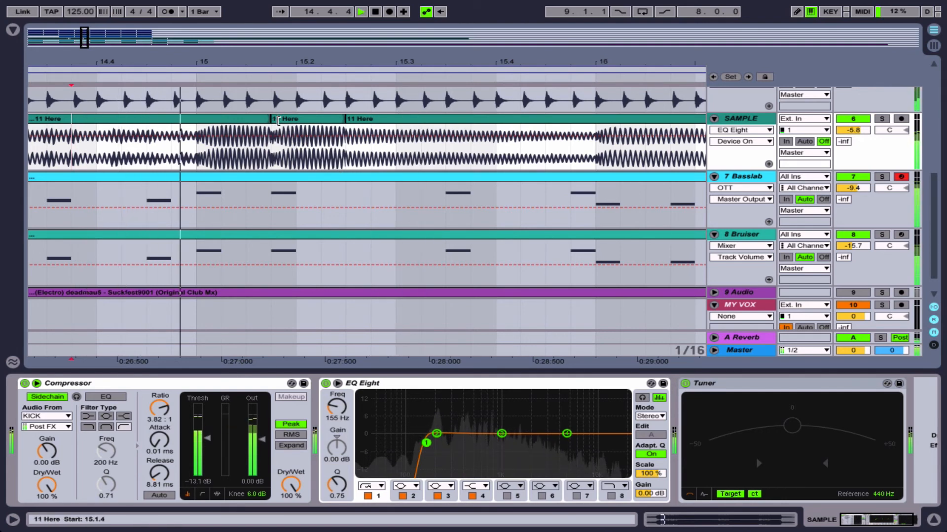
pyautogui.press('space')
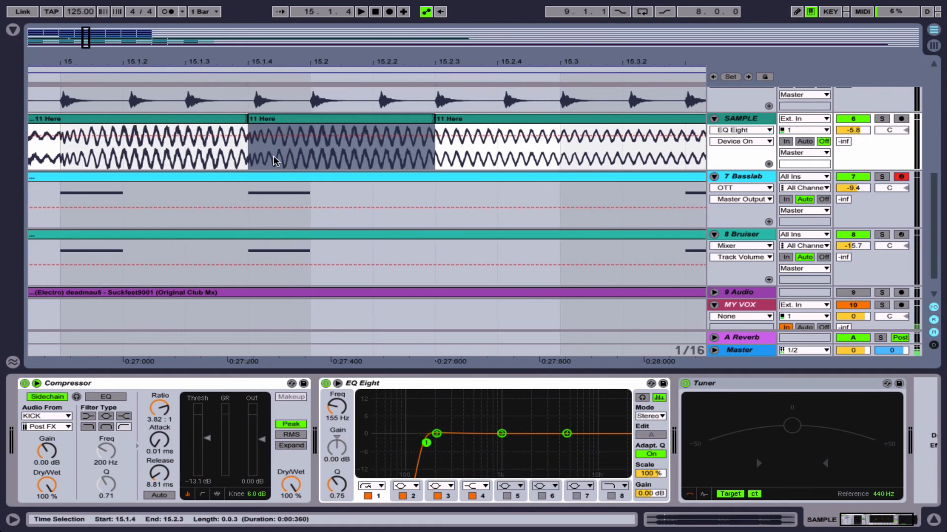
# Step: Using the Narrow adaptive grid, trim the start of the copied SAMPLE slice, realign it to 15.1.4 and extend its end to 15.2.3
pyautogui.rightClick(275, 163)
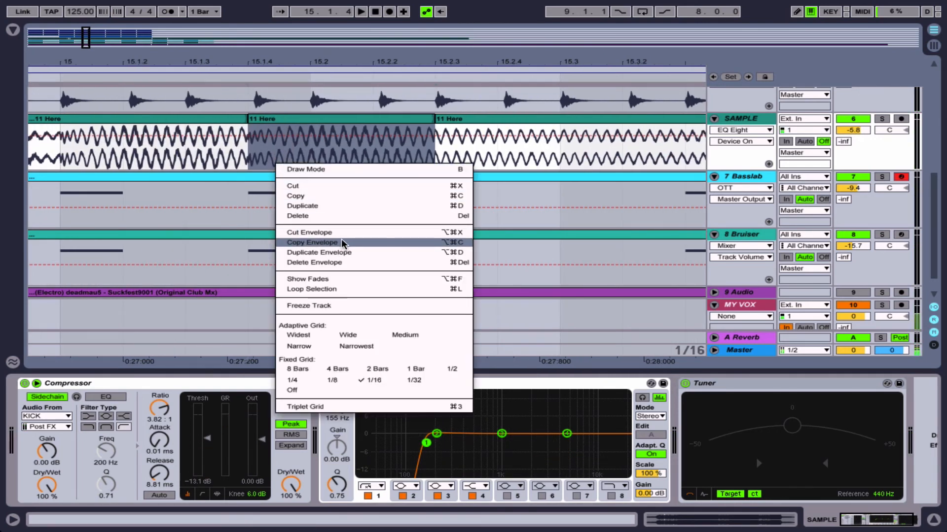
pyautogui.click(307, 347)
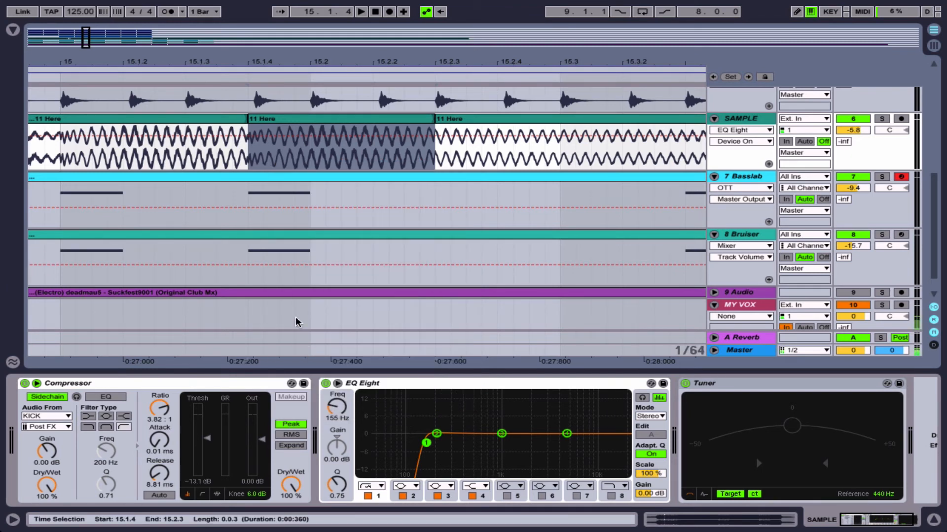
pyautogui.moveTo(252, 119); pyautogui.dragTo(279, 128)
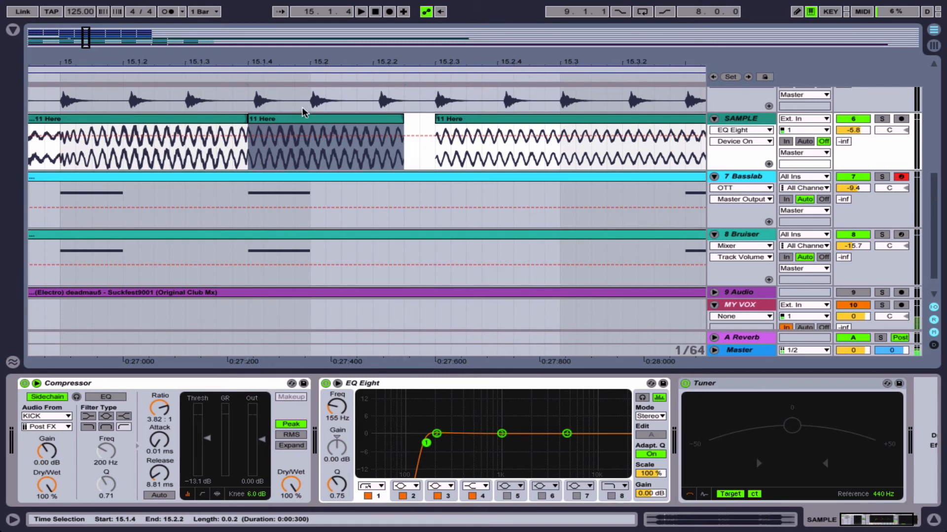
pyautogui.moveTo(401, 119); pyautogui.dragTo(436, 119)
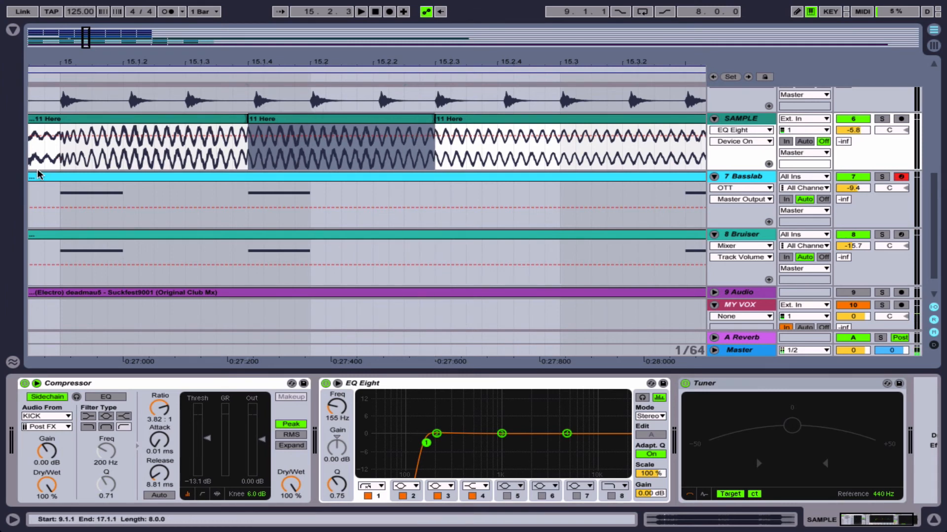
# Step: Audition SAMPLE from 15.1.1, trim the start of the slice there, keep it aligned to 15.1.1 and extend its end to 15.1.4
pyautogui.click(60, 157)
pyautogui.press('space')
pyautogui.press('space')
pyautogui.press('space')
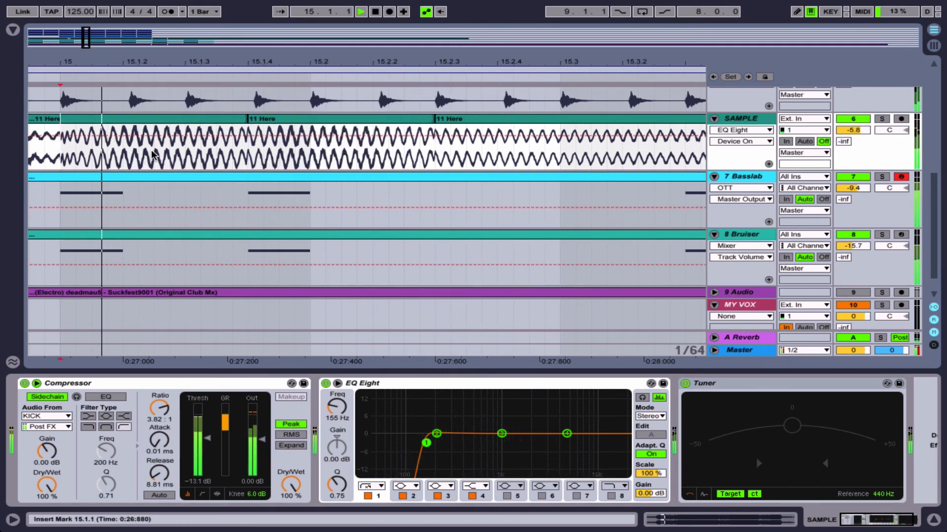
pyautogui.press('space')
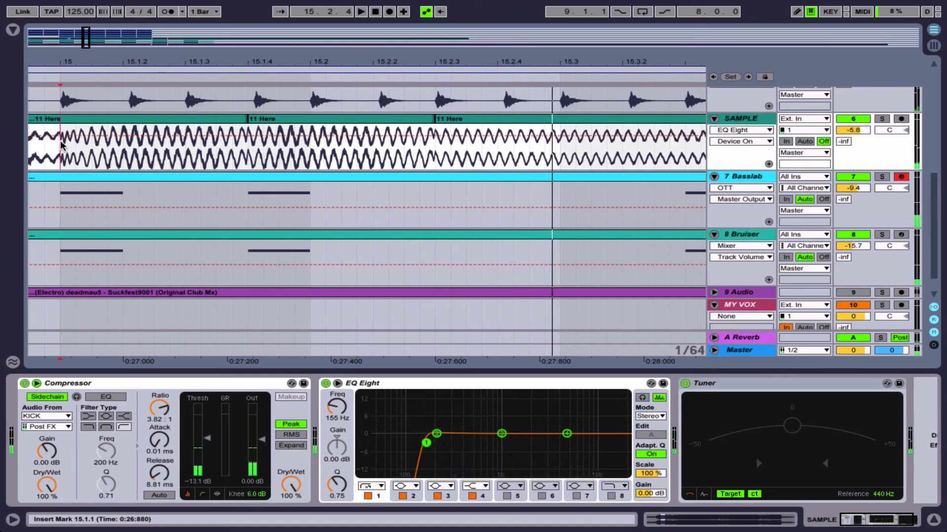
pyautogui.moveTo(63, 122); pyautogui.dragTo(97, 121)
pyautogui.moveTo(217, 123); pyautogui.dragTo(243, 117)
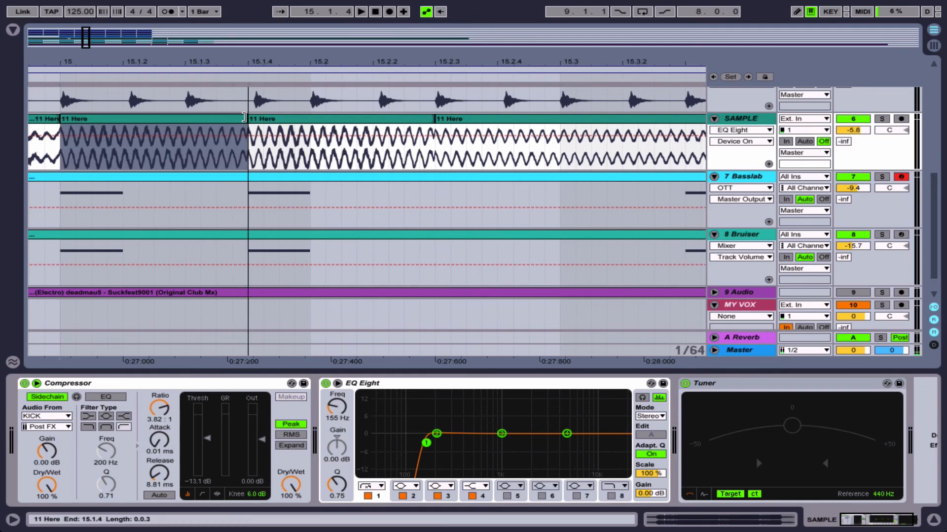
# Step: Play the trimmed SAMPLE slices from 14.3.2 into bar 15, then stop playback
pyautogui.moveTo(150, 58); pyautogui.dragTo(152, 34)
pyautogui.hscroll(-5, 76, 155)
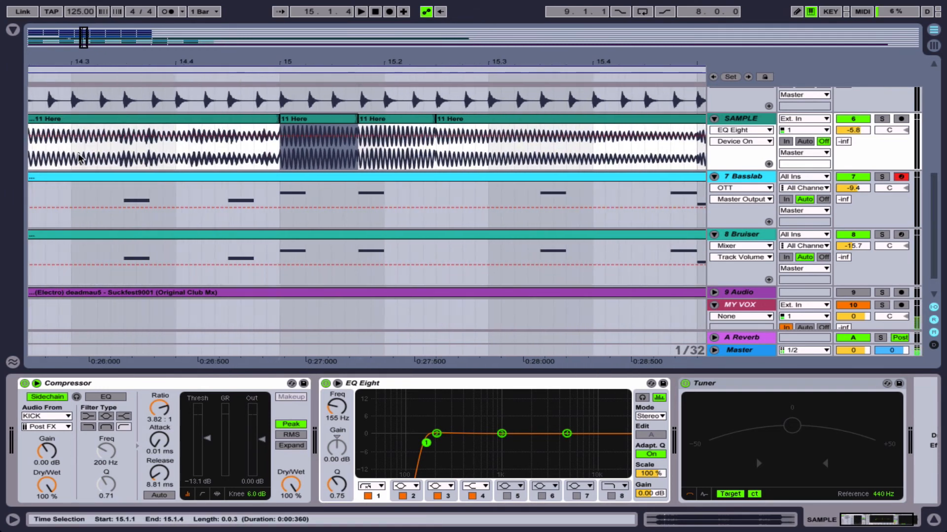
pyautogui.click(205, 146)
pyautogui.press('space')
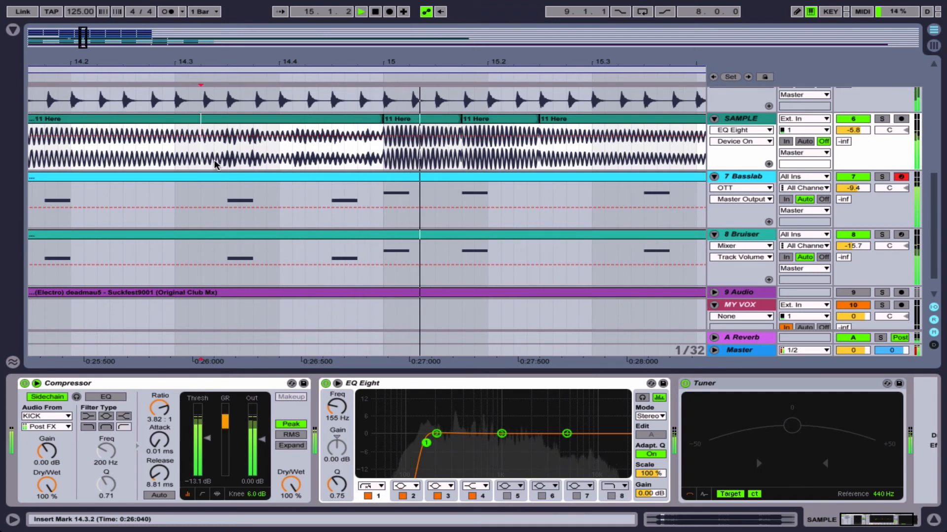
pyautogui.hscroll(5, 269, 187)
pyautogui.press('space')
pyautogui.press('space')
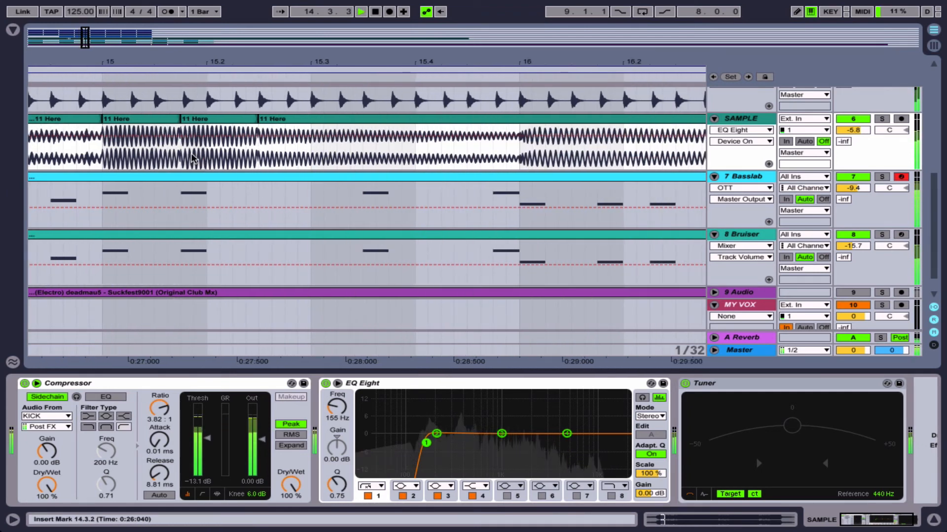
pyautogui.press('space')
# Step: Extend the SAMPLE slice at 15.1.4 to 15.3.3, copy it to 15.3.3, and start the following clip at 16.1.1
pyautogui.click(208, 121)
pyautogui.moveTo(255, 120); pyautogui.dragTo(353, 125)
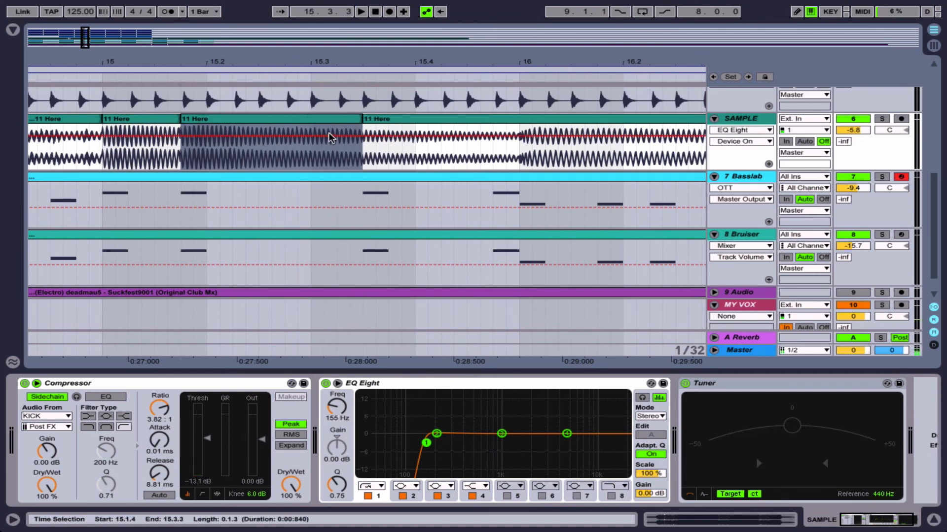
pyautogui.moveTo(243, 126); pyautogui.dragTo(429, 124)
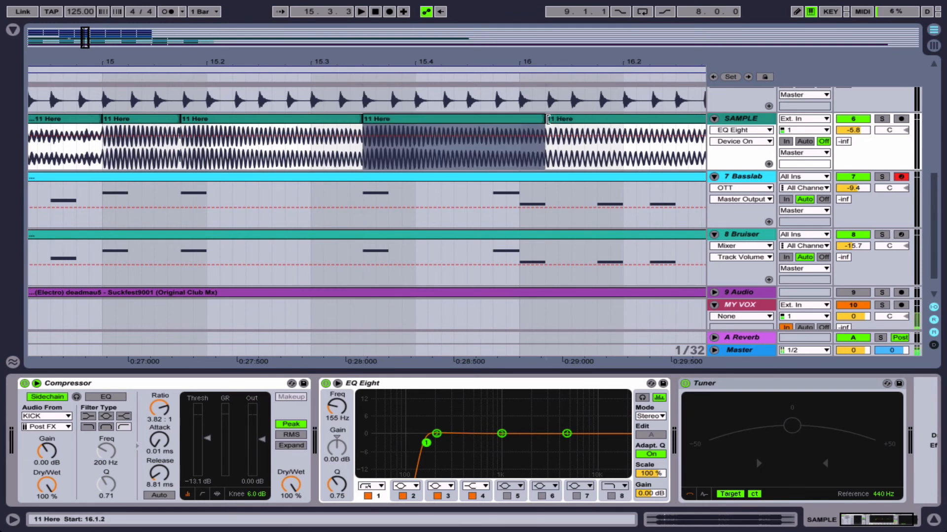
pyautogui.moveTo(548, 119); pyautogui.dragTo(524, 120)
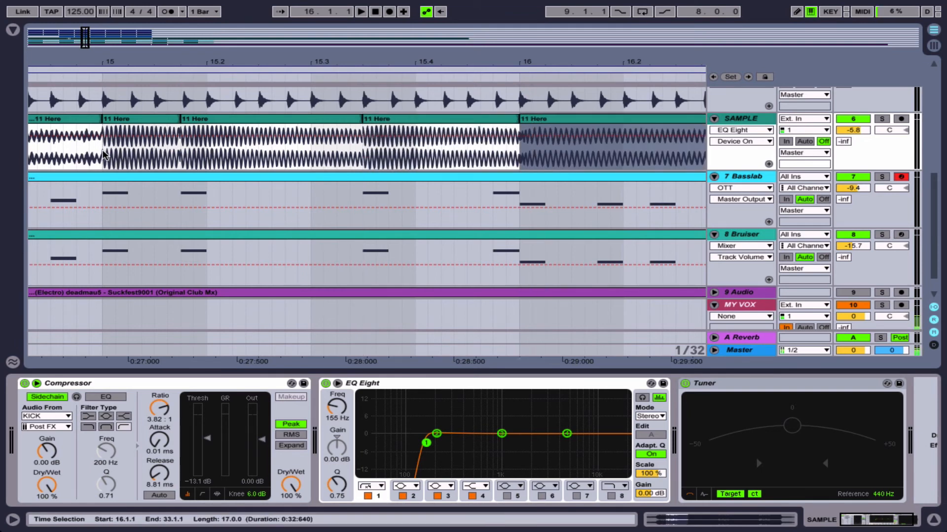
# Step: Play the extended SAMPLE stutter from 14.4.3 through bar 16, then stop playback
pyautogui.click(46, 156)
pyautogui.press('space')
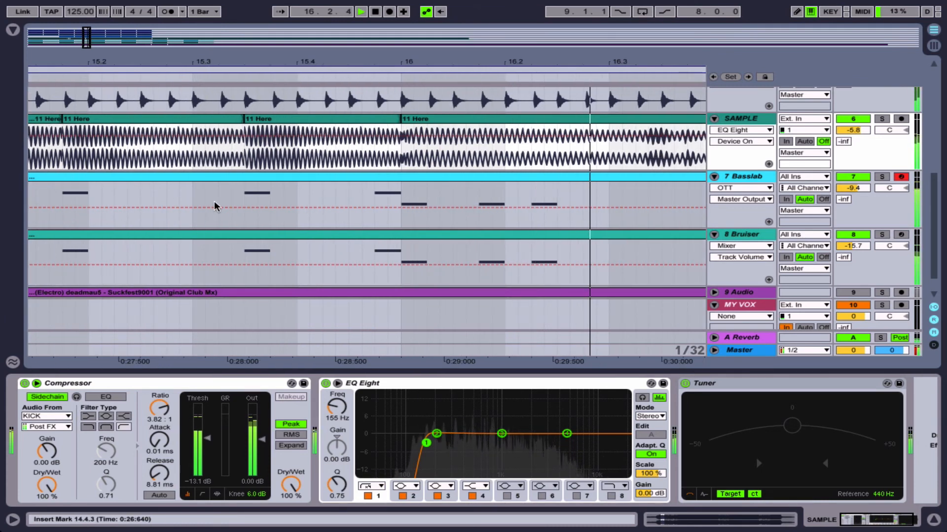
pyautogui.press('space')
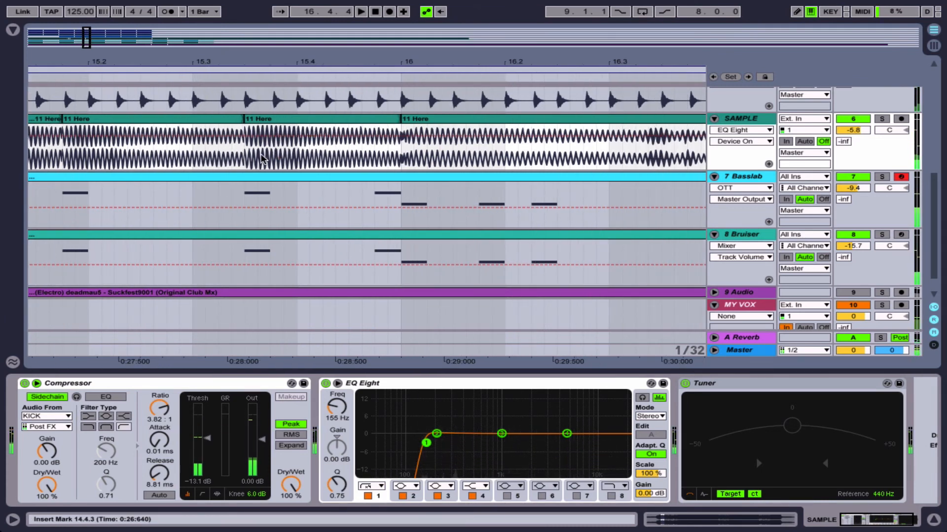
# Step: Copy the SAMPLE portion from 15.3.3 to 15.3.4, paste it at 15.4.4, and extend the following clip's start back to 16.1.1
pyautogui.moveTo(246, 157); pyautogui.dragTo(274, 157)
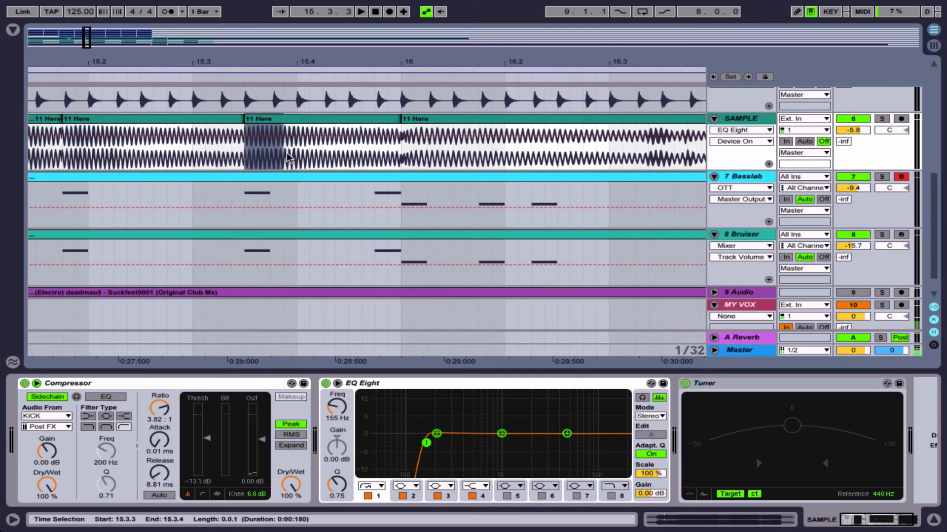
pyautogui.click(374, 151)
pyautogui.press('super+v')
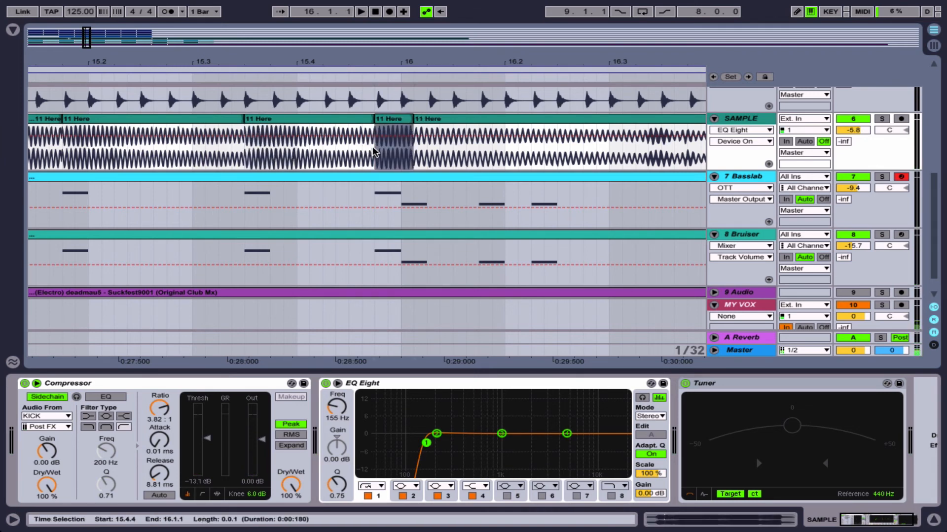
pyautogui.moveTo(414, 118); pyautogui.dragTo(401, 119)
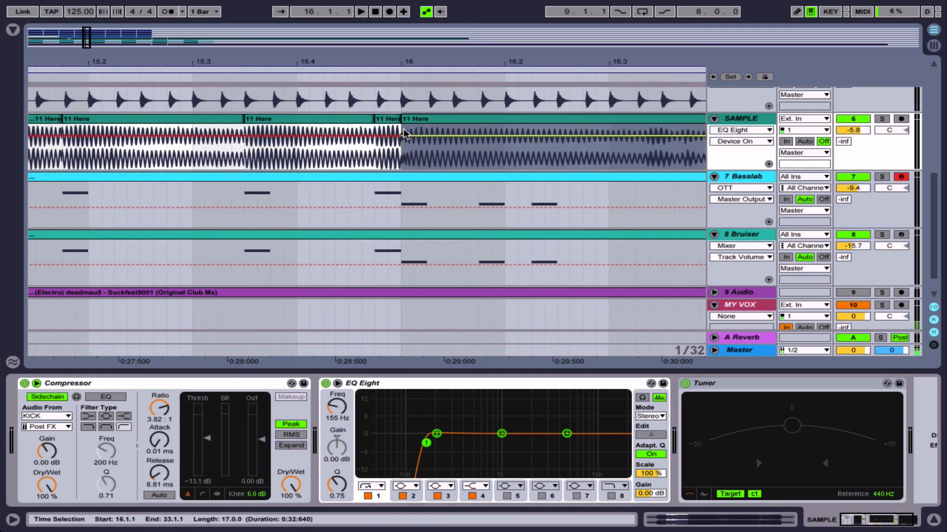
# Step: Play the whole SAMPLE stutter sequence from late in bar 14 through bar 16
pyautogui.press('space')
pyautogui.press('-')
pyautogui.press('-')
pyautogui.press('-')
pyautogui.click(205, 151)
pyautogui.press('space')
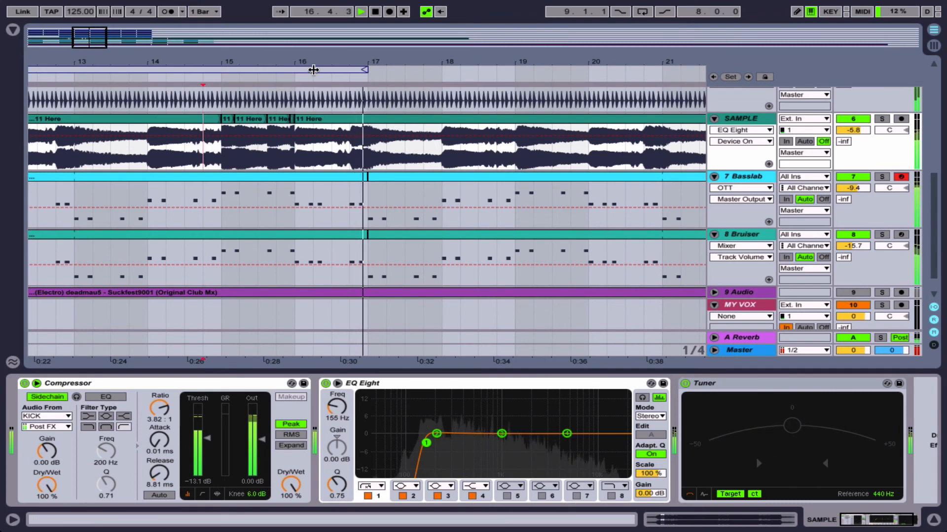
# Step: Play the SAMPLE clip from 16.1.1 into bar 17, then stop playback
pyautogui.press('+')
pyautogui.press('+')
pyautogui.moveTo(307, 61)
pyautogui.mouseDown()
pyautogui.moveTo(302, 42)
pyautogui.moveTo(309, 60)
pyautogui.mouseUp()
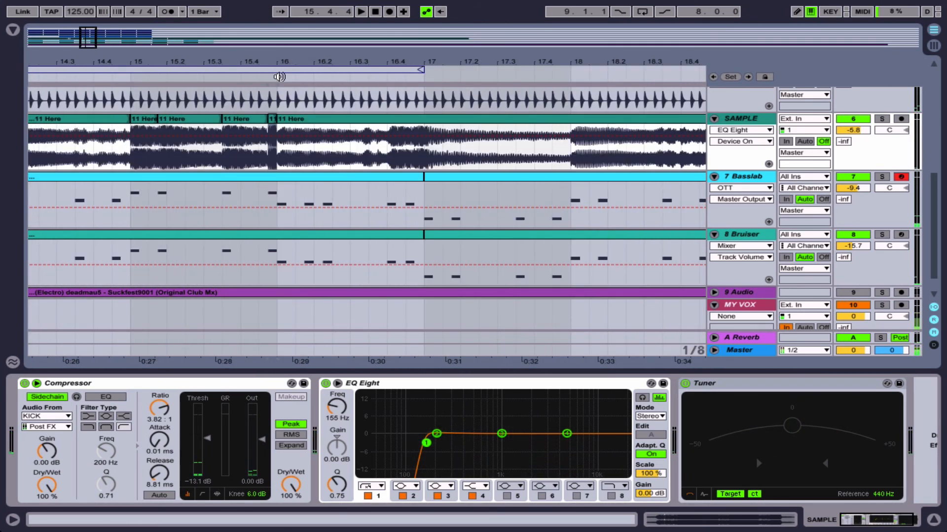
pyautogui.moveTo(263, 61); pyautogui.dragTo(263, 84)
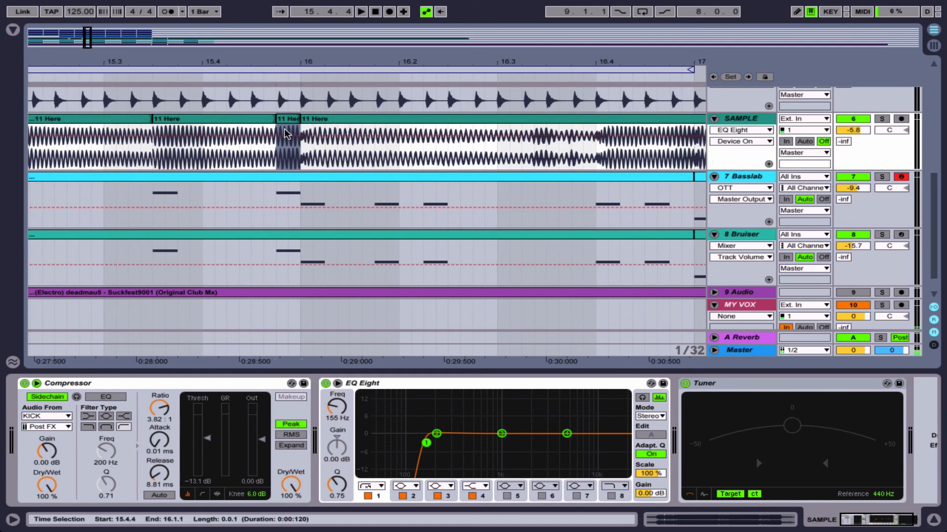
pyautogui.click(308, 153)
pyautogui.press('space')
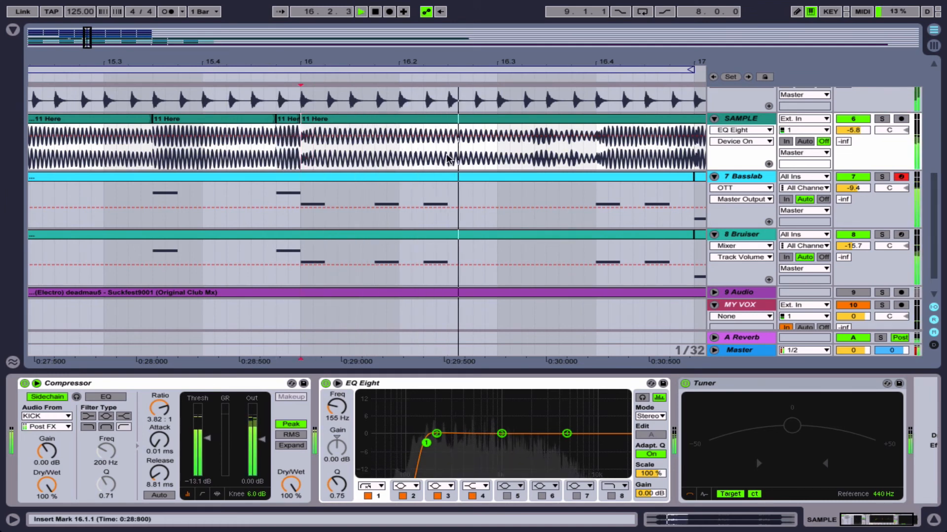
pyautogui.press('space')
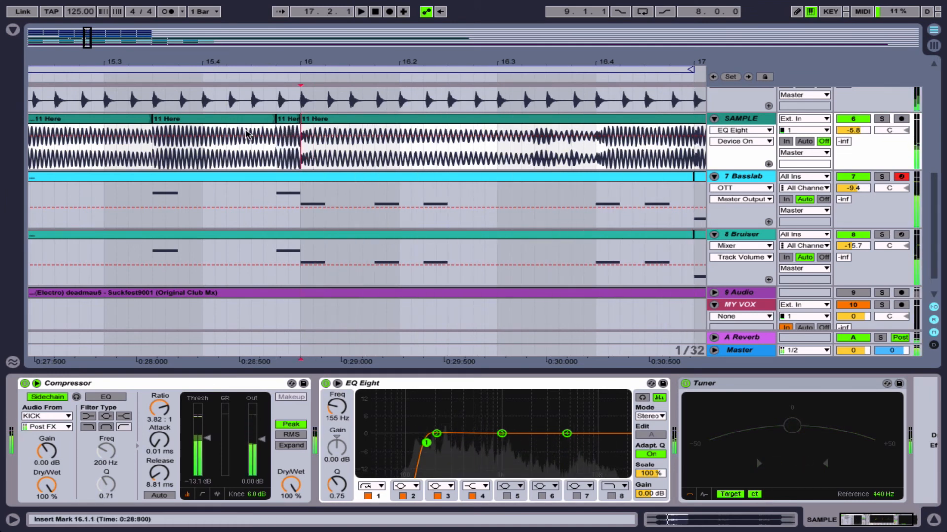
# Step: Duplicate the short SAMPLE slice at 15.4.4 to 16.1.1 and place another copy at 16.1.4
pyautogui.click(287, 120)
pyautogui.press('super+d')
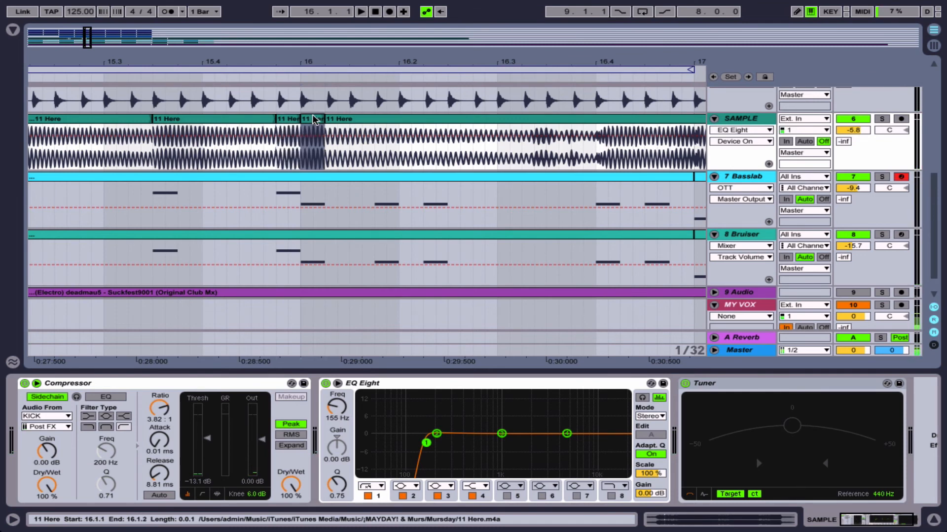
pyautogui.moveTo(314, 119); pyautogui.dragTo(389, 119)
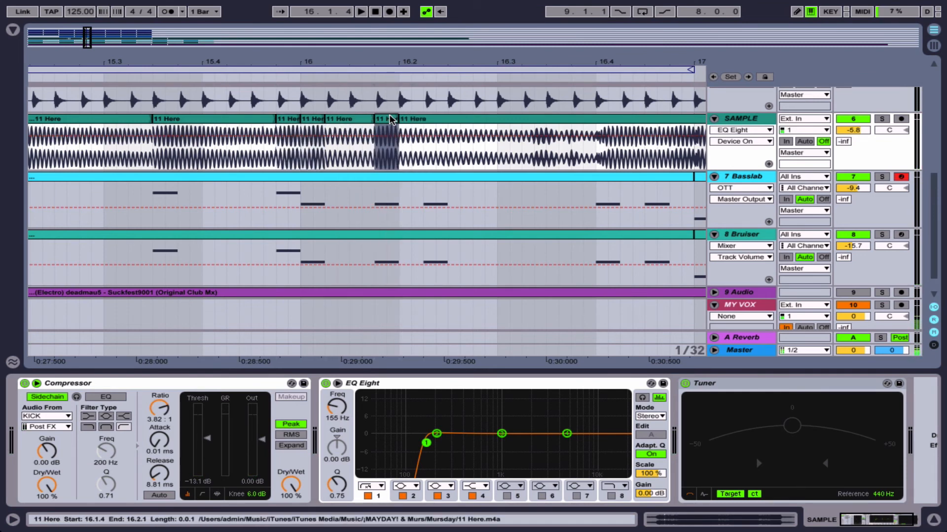
# Step: Transpose the short SAMPLE slice at 16.1.4 down to -3 st and play the passage leading into it
pyautogui.doubleClick(389, 119)
pyautogui.press('space')
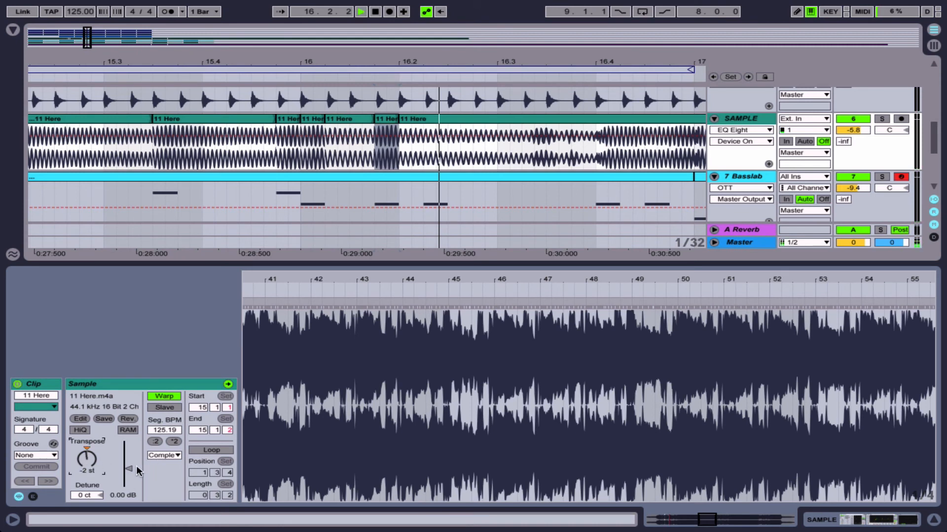
pyautogui.press('space')
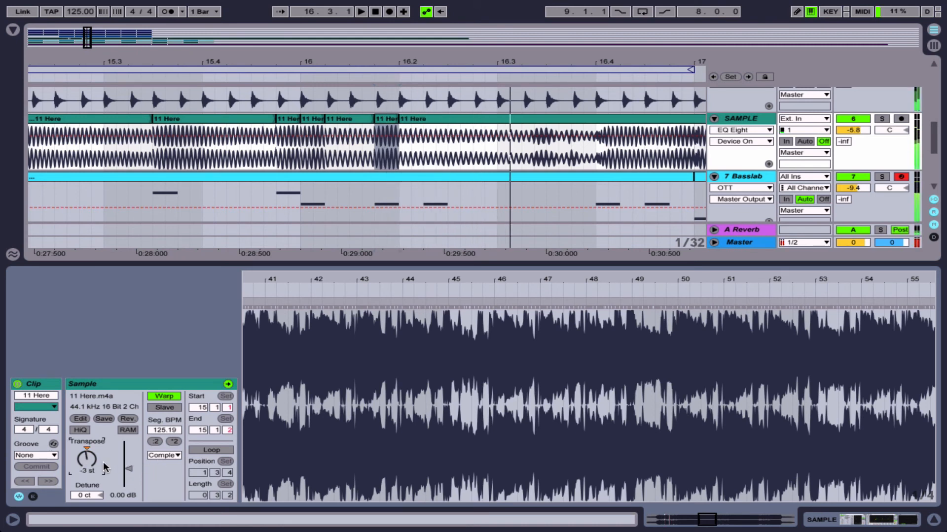
pyautogui.click(67, 151)
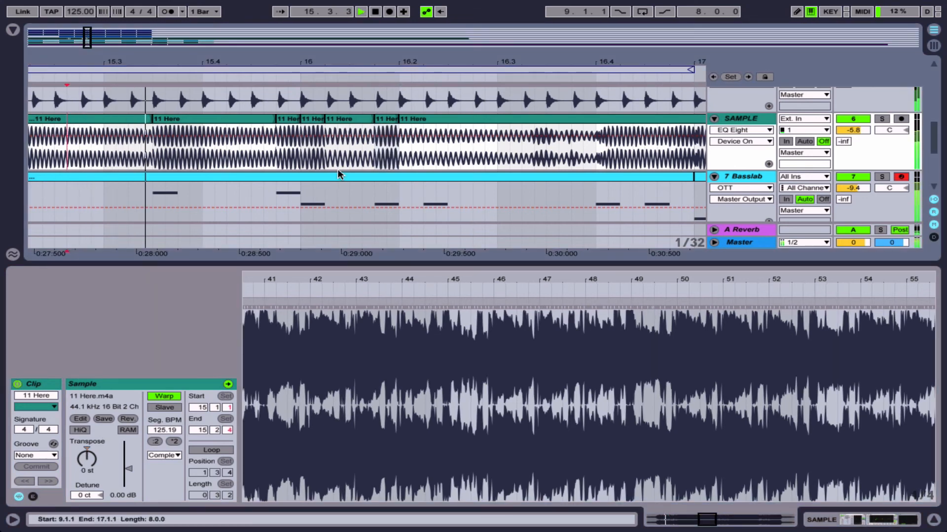
# Step: Audition the SAMPLE slices from 16.1.1 and compare the slice at 16.1.4 with the matching Basslab note
pyautogui.click(320, 139)
pyautogui.press('space')
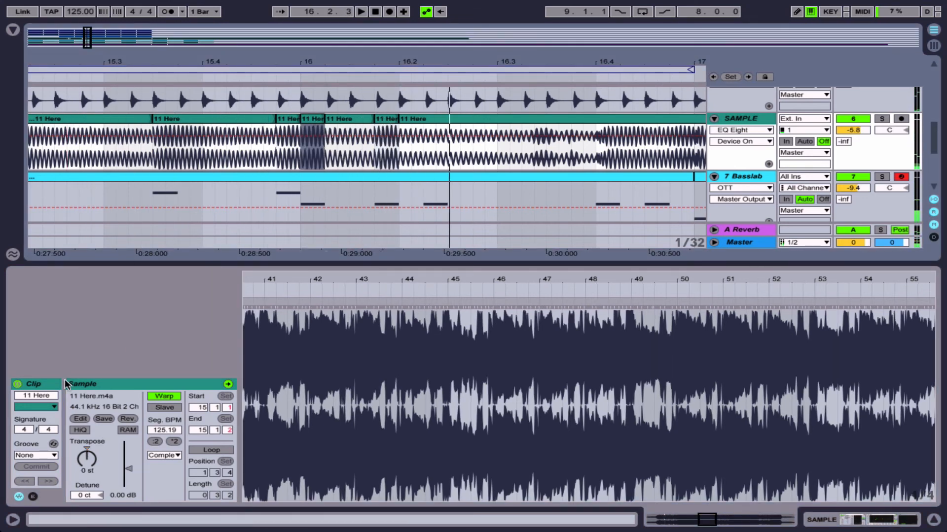
pyautogui.click(85, 462)
pyautogui.click(98, 152)
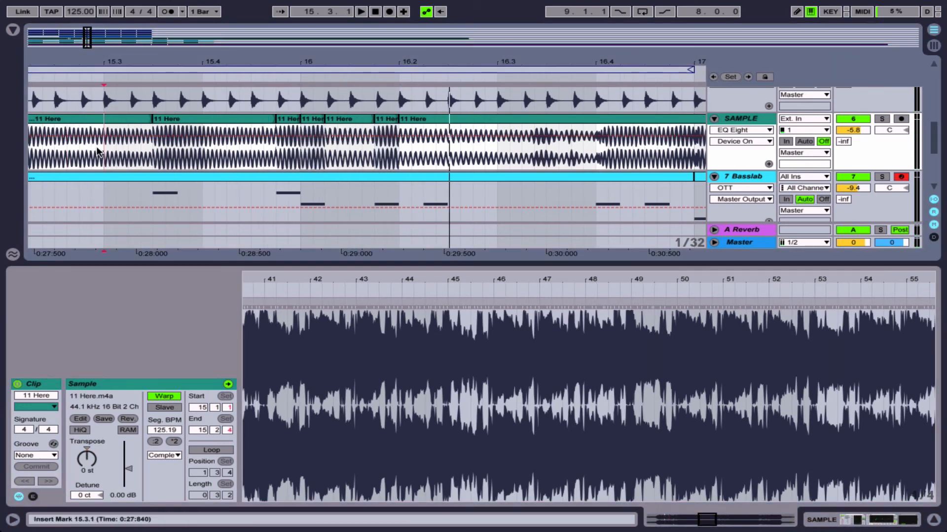
pyautogui.doubleClick(356, 154)
pyautogui.press('space')
pyautogui.click(389, 159)
pyautogui.press('Down')
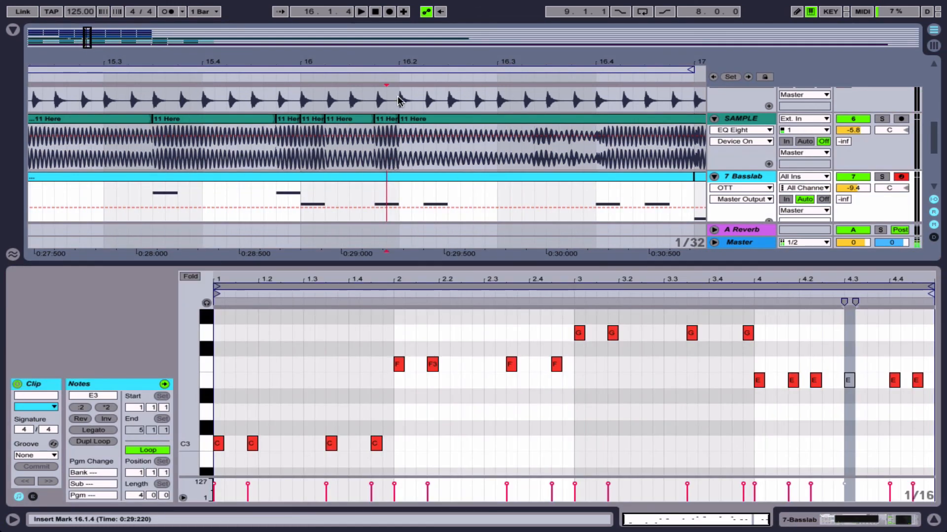
# Step: Transpose the SAMPLE slice at 16.1.4 to -4 st and audition it with the SAMPLE and Basslab tracks soloed, then clear both solos
pyautogui.click(389, 119)
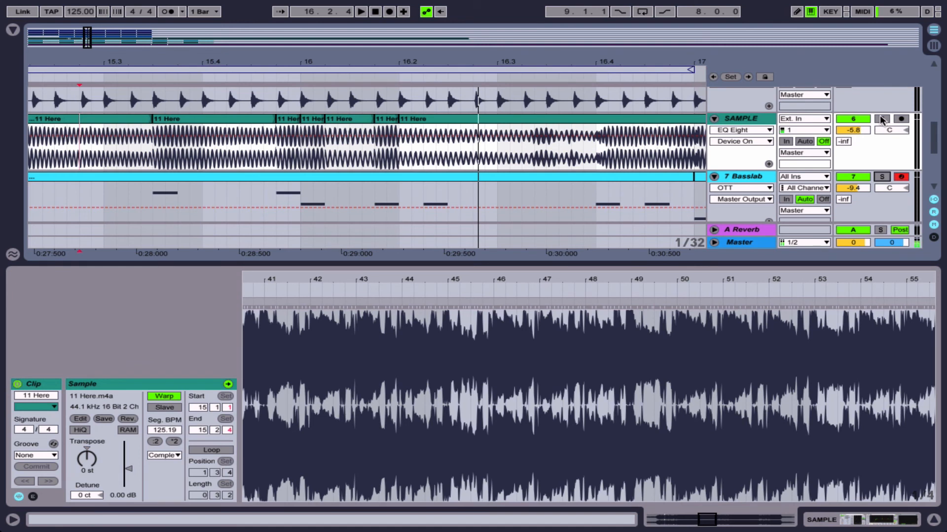
pyautogui.click(882, 177)
pyautogui.press('space')
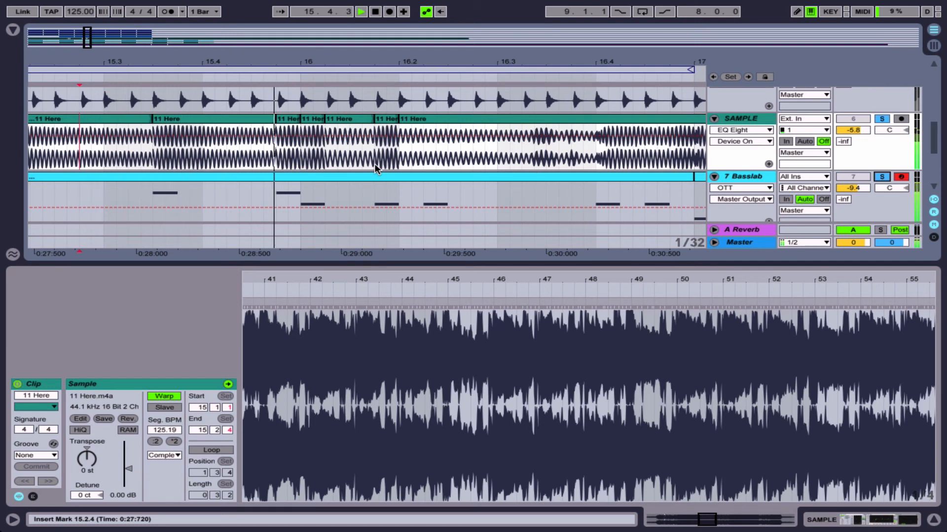
pyautogui.click(884, 119)
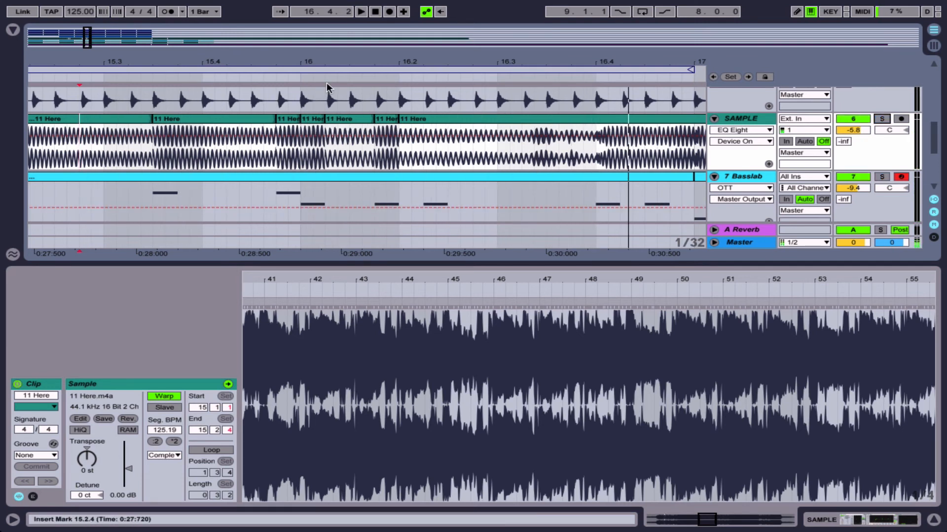
# Step: Copy the transposed SAMPLE slice from 16.1.4 to 16.2.2, matching the next bass note
pyautogui.moveTo(326, 64); pyautogui.dragTo(317, 52)
pyautogui.moveTo(380, 48); pyautogui.dragTo(380, 68)
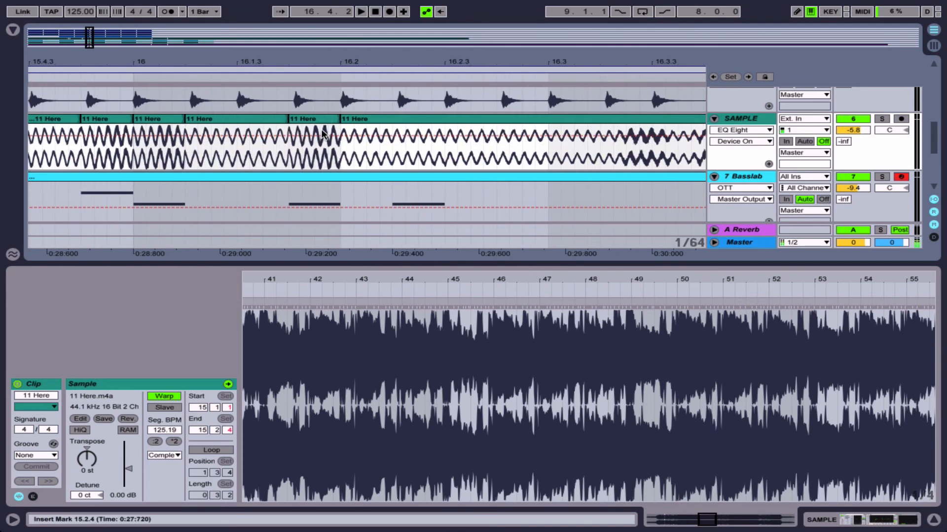
pyautogui.moveTo(309, 119); pyautogui.dragTo(413, 120)
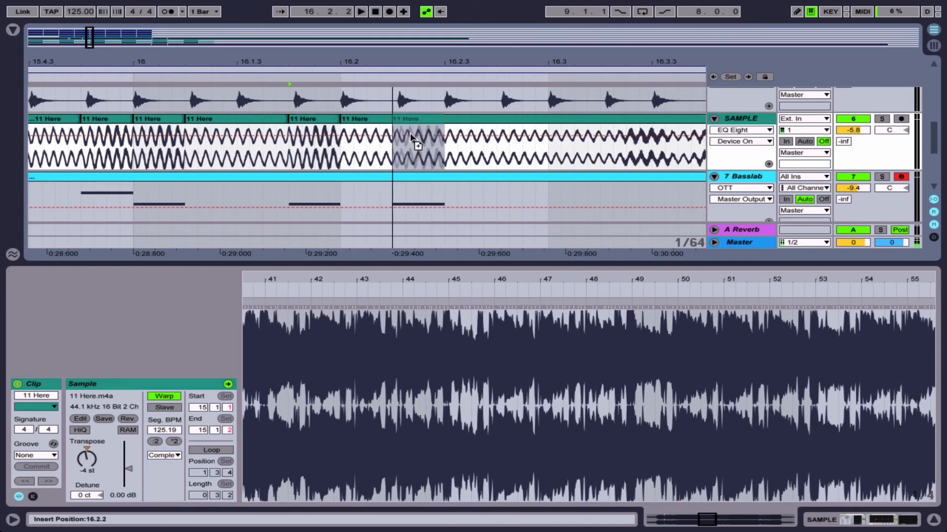
pyautogui.press('-')
pyautogui.press('-')
pyautogui.press('-')
# Step: Play the SAMPLE stutter edits from 15.1.1 into bar 19, then play the arrangement again from 9.1.1
pyautogui.click(152, 149)
pyautogui.press('space')
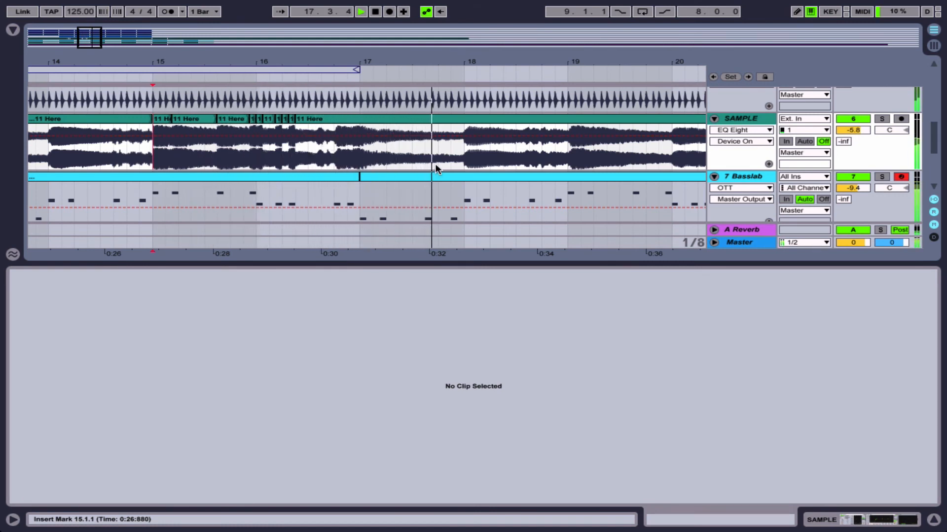
pyautogui.moveTo(402, 56); pyautogui.dragTo(400, 24)
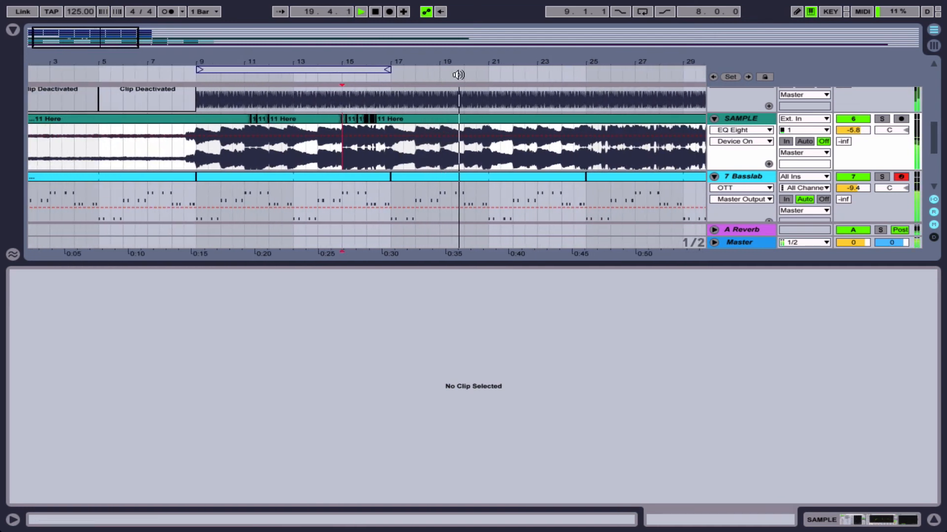
pyautogui.moveTo(457, 60); pyautogui.dragTo(457, 91)
pyautogui.press('space')
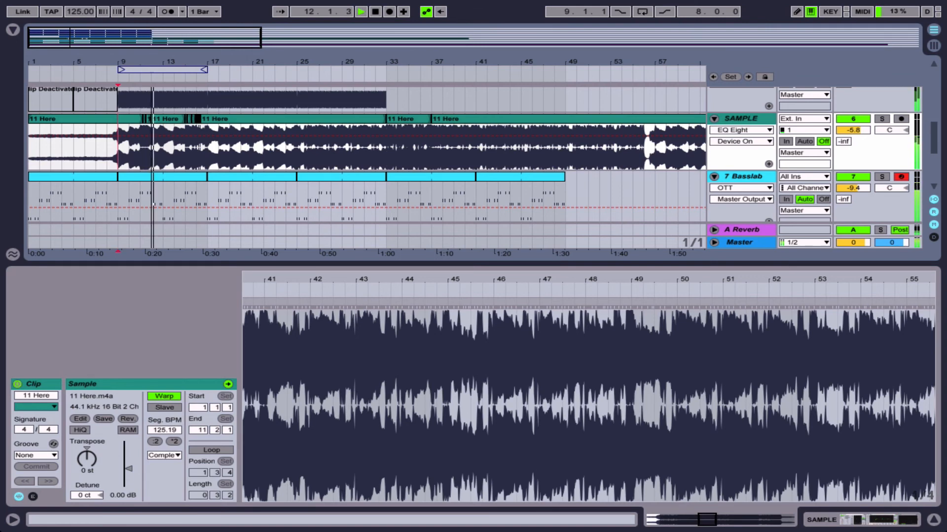
# Step: Move the SAMPLE slice at 11.3.1 to 11.3.3 and set the following clip's start back to 12.1.1
pyautogui.moveTo(152, 40); pyautogui.dragTo(222, 137)
pyautogui.hscroll(-4, 224, 136)
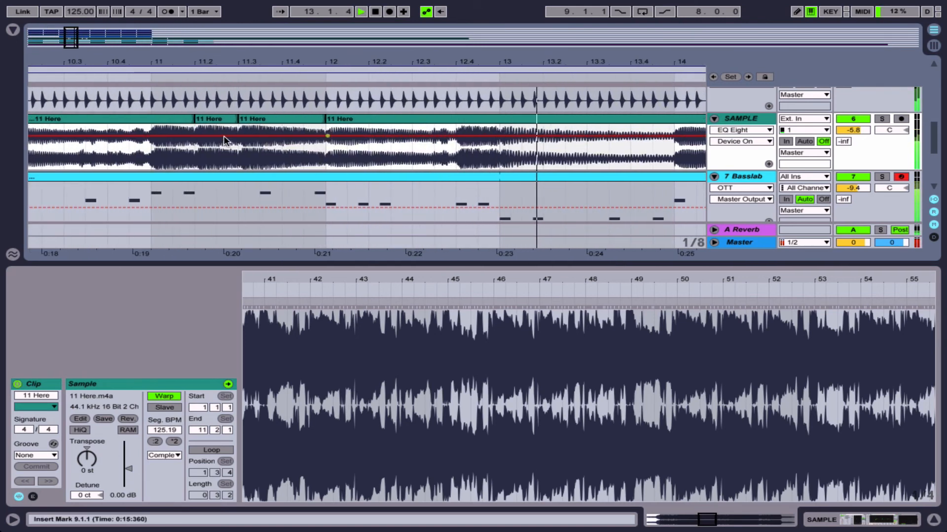
pyautogui.press('space')
pyautogui.moveTo(247, 120)
pyautogui.mouseDown()
pyautogui.moveTo(269, 124)
pyautogui.moveTo(240, 120)
pyautogui.moveTo(260, 121)
pyautogui.mouseUp()
pyautogui.click(350, 119)
pyautogui.moveTo(350, 120); pyautogui.dragTo(326, 119)
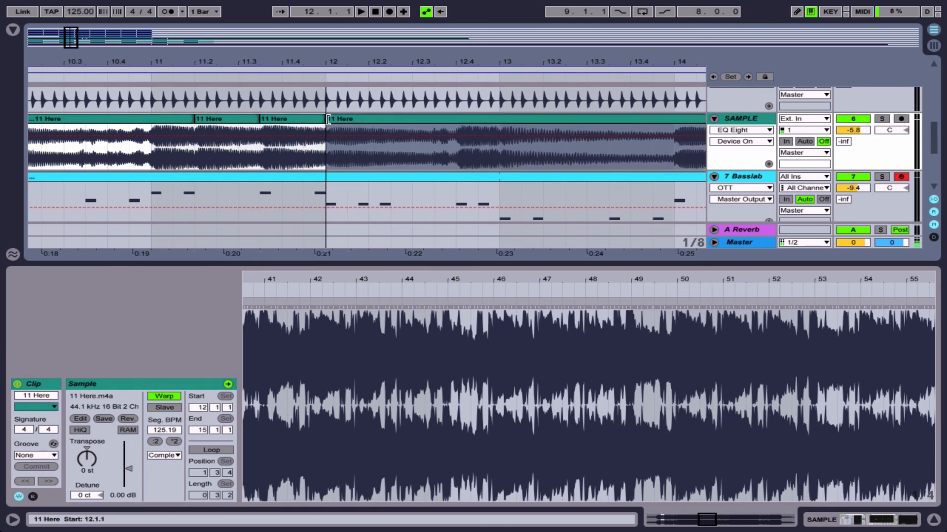
# Step: Play the SAMPLE track from 12.1.1, then from 10.3.1 through into bar 18, and stop playback
pyautogui.click(327, 152)
pyautogui.press('space')
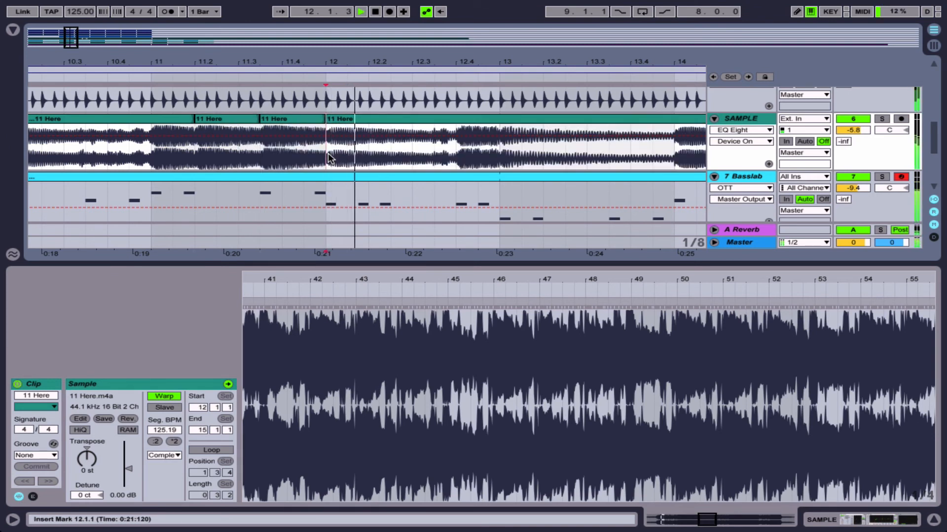
pyautogui.click(73, 154)
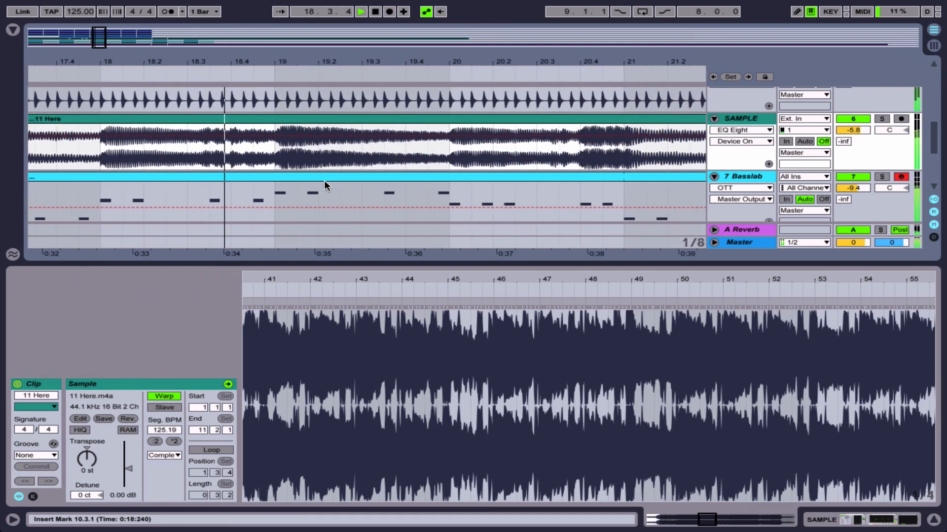
pyautogui.press('space')
# Step: Place a copy of the SAMPLE portion 19.1.1 to 19.1.3 at 19.1.4, extend the preceding clip to meet it, and audition from 18.4.4
pyautogui.moveTo(262, 148); pyautogui.dragTo(290, 150)
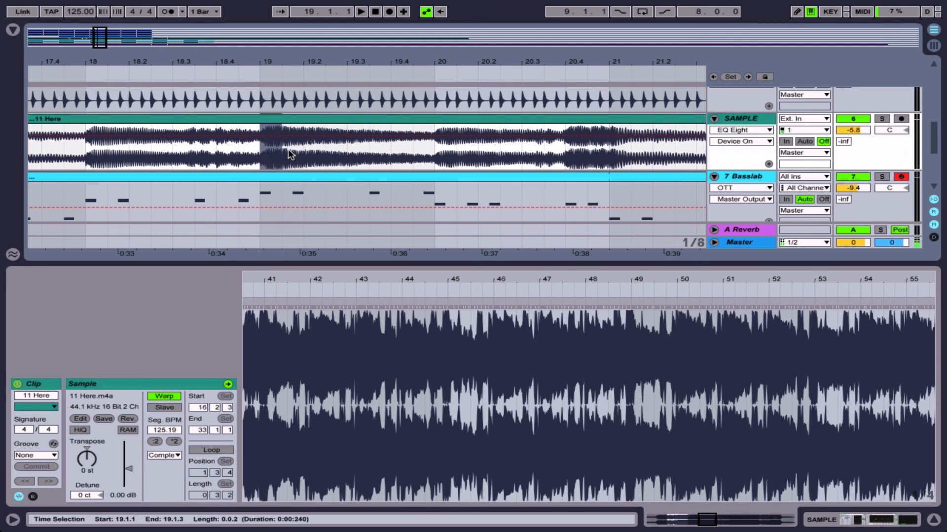
pyautogui.hotkey('ctrl', 'e')
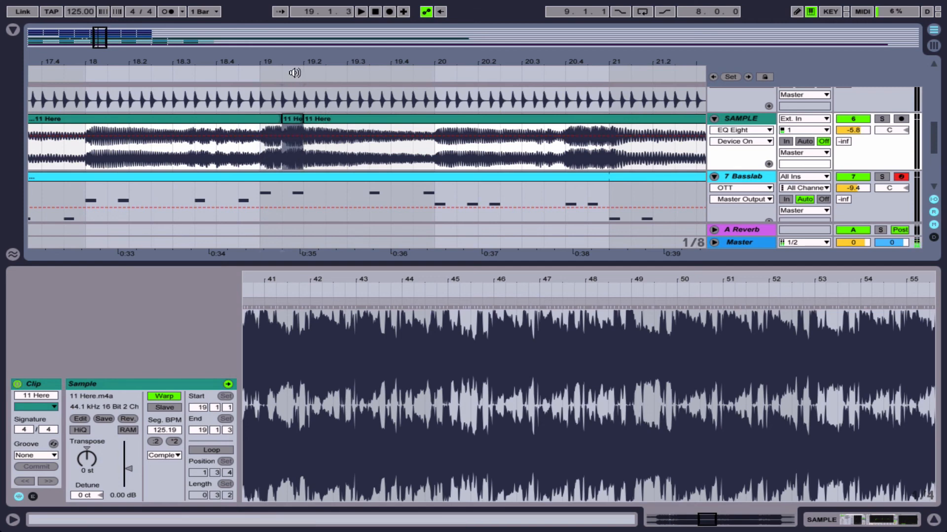
pyautogui.moveTo(291, 63); pyautogui.dragTo(333, 131)
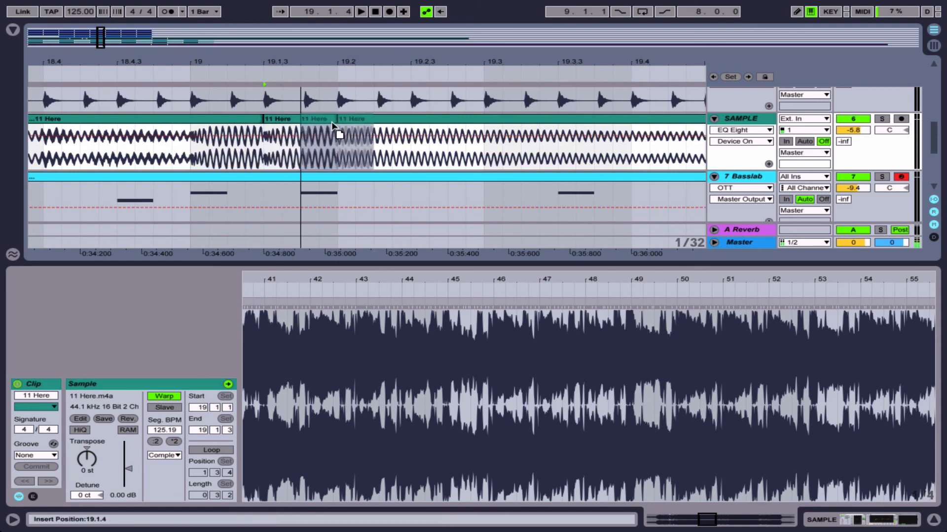
pyautogui.moveTo(260, 119); pyautogui.dragTo(295, 119)
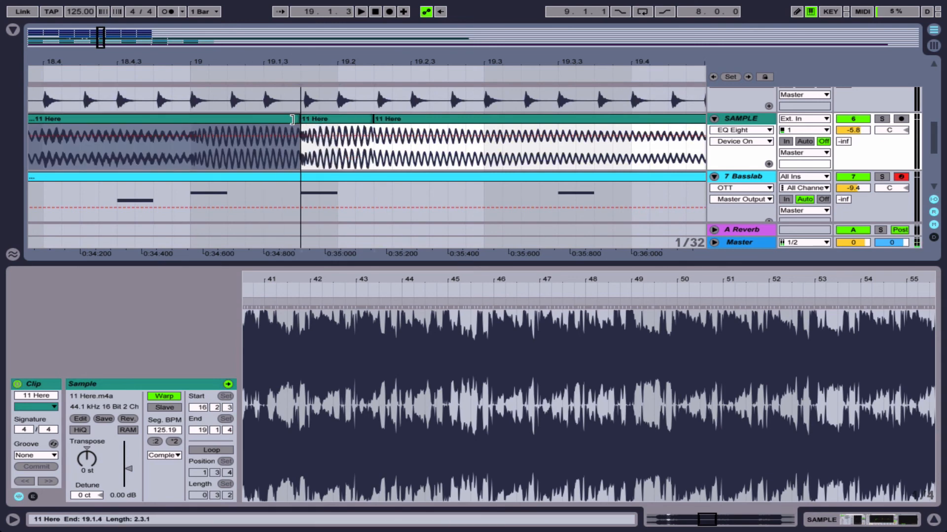
pyautogui.click(180, 158)
pyautogui.press('space')
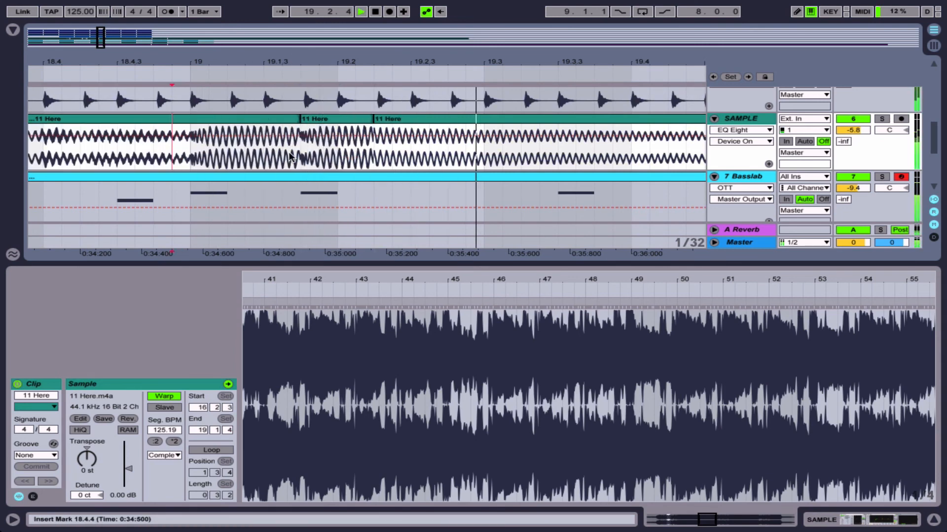
pyautogui.press('space')
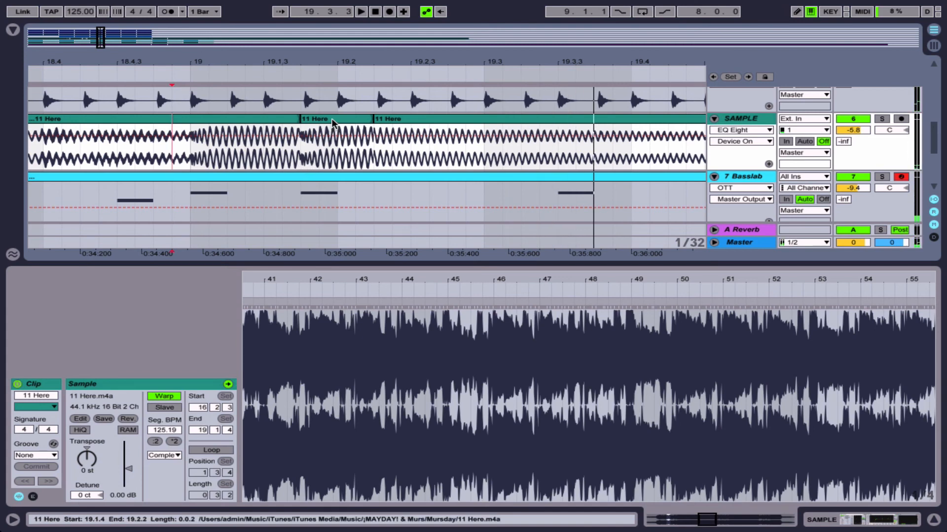
# Step: Copy the SAMPLE slice from 19.1.4 to 19.3.3 and check the slice starts against the Basslab notes in bar 19
pyautogui.moveTo(332, 119); pyautogui.dragTo(573, 134)
pyautogui.click(191, 189)
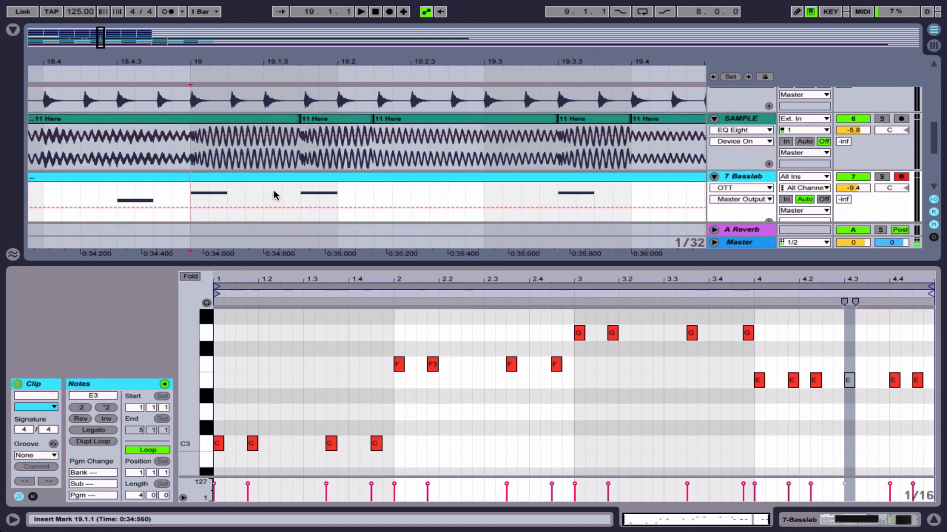
pyautogui.click(300, 190)
pyautogui.click(562, 190)
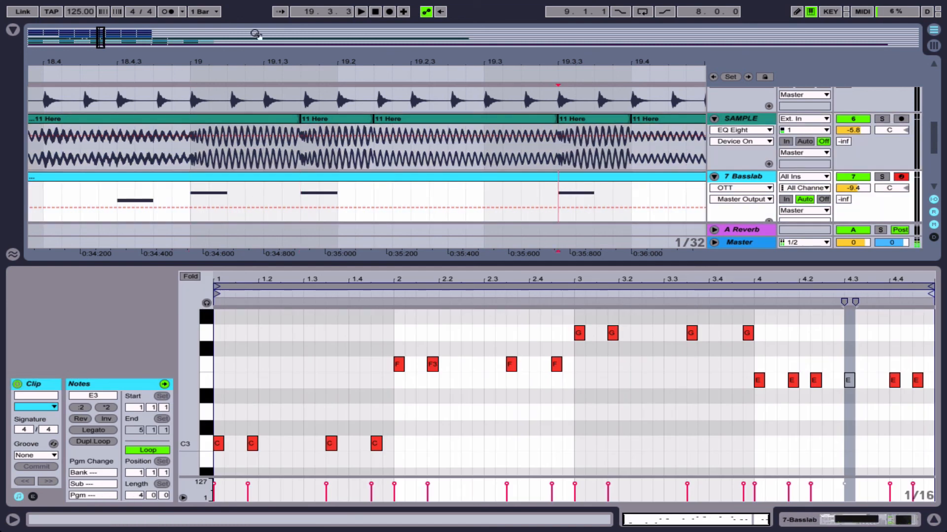
# Step: Audition bar 19, then extend the SAMPLE slice at 19.3.3 to 20.1.1 and the slice at 19.1.4 to 19.3.3
pyautogui.moveTo(222, 55); pyautogui.dragTo(222, 69)
pyautogui.click(217, 158)
pyautogui.press('space')
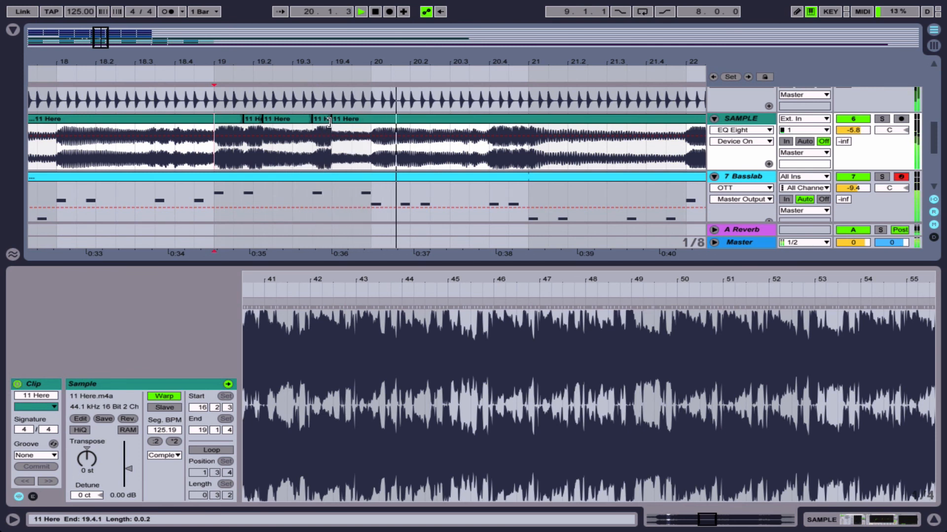
pyautogui.press('space')
pyautogui.moveTo(330, 119); pyautogui.dragTo(371, 119)
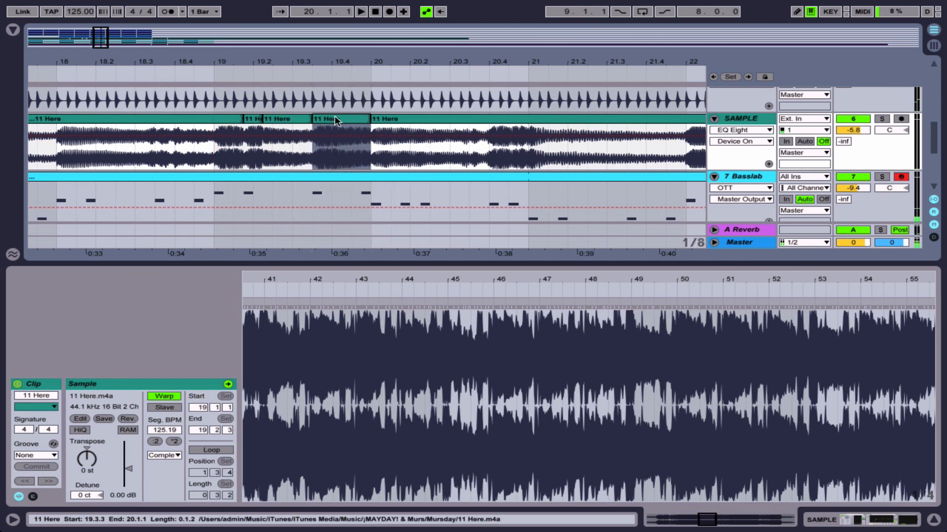
pyautogui.moveTo(258, 118); pyautogui.dragTo(240, 119)
# Step: Play the SAMPLE track from 19.1.1 through to the start of bar 24, then stop playback
pyautogui.click(210, 150)
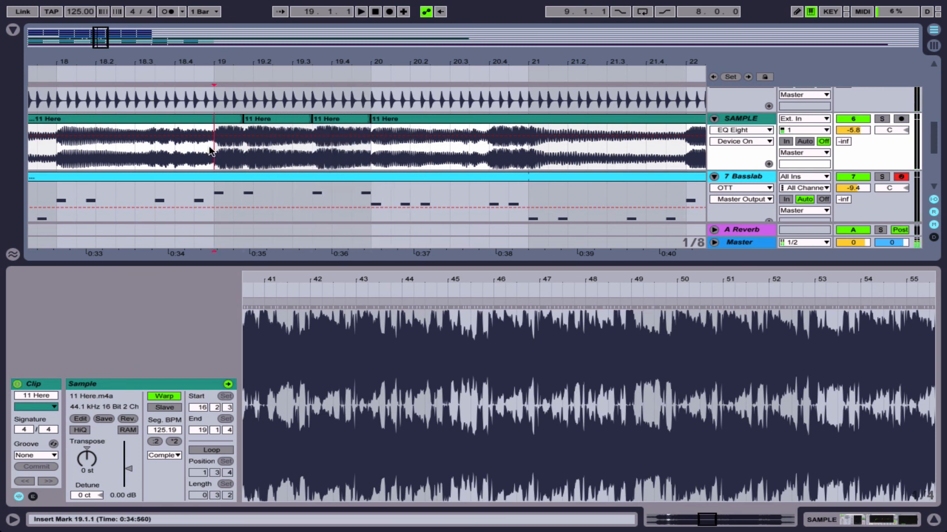
pyautogui.press('space')
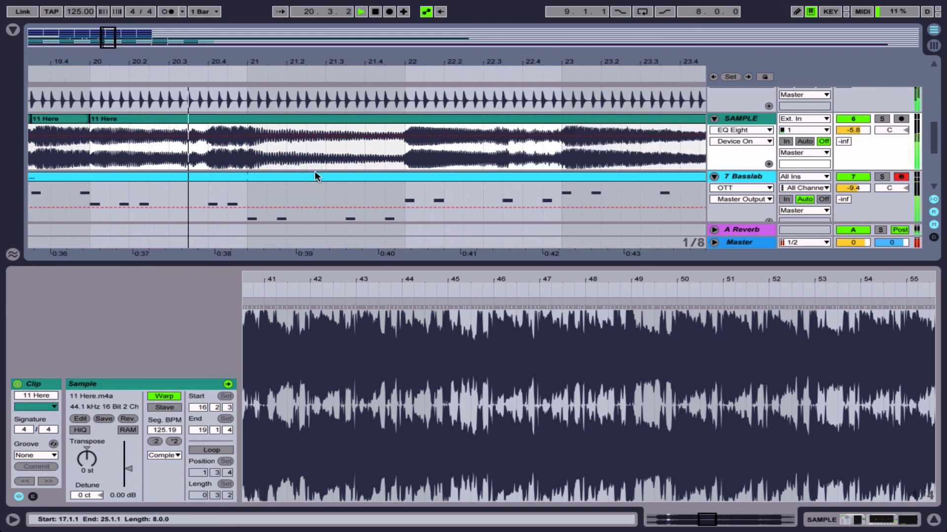
pyautogui.scroll(-1, 314, 170)
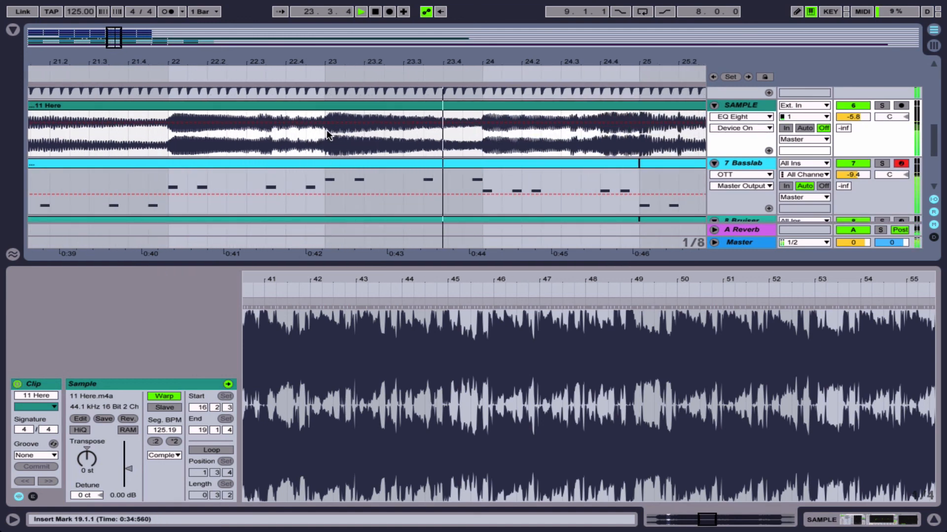
pyautogui.press('space')
# Step: Duplicate the SAMPLE portion from 23.1.1 to 23.2.1 three times to fill the bar up to 24.1.1, and play from 22.1.1
pyautogui.moveTo(334, 63); pyautogui.dragTo(334, 178)
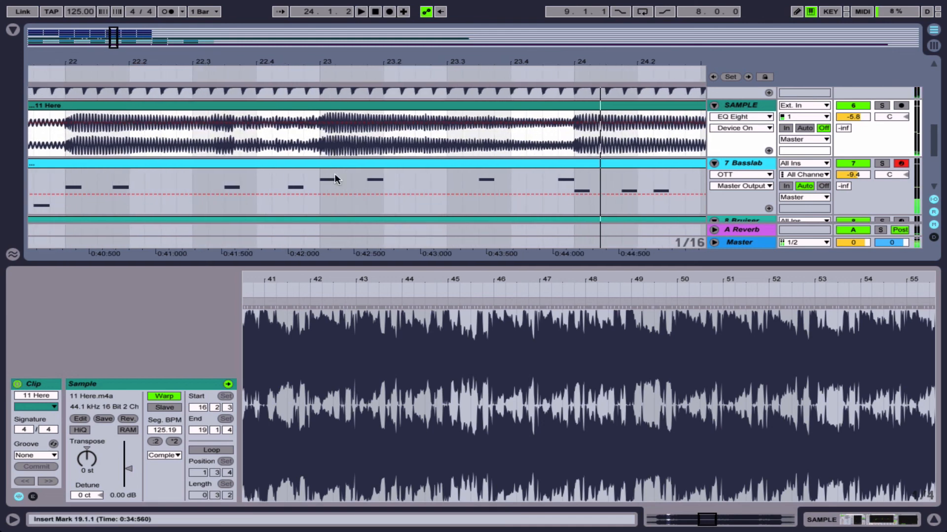
pyautogui.moveTo(315, 143); pyautogui.dragTo(377, 142)
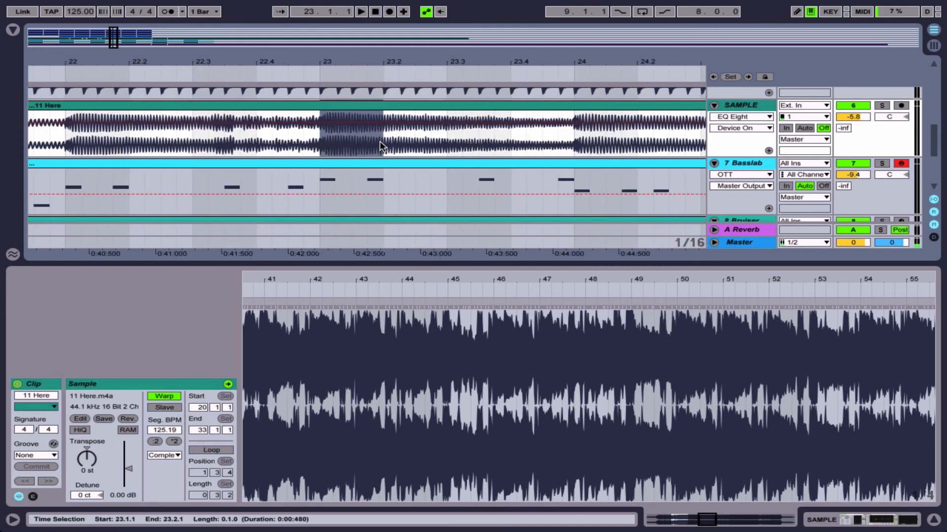
pyautogui.hotkey('ctrl', 'd')
pyautogui.hotkey('ctrl', 'd')
pyautogui.hotkey('ctrl', 'd')
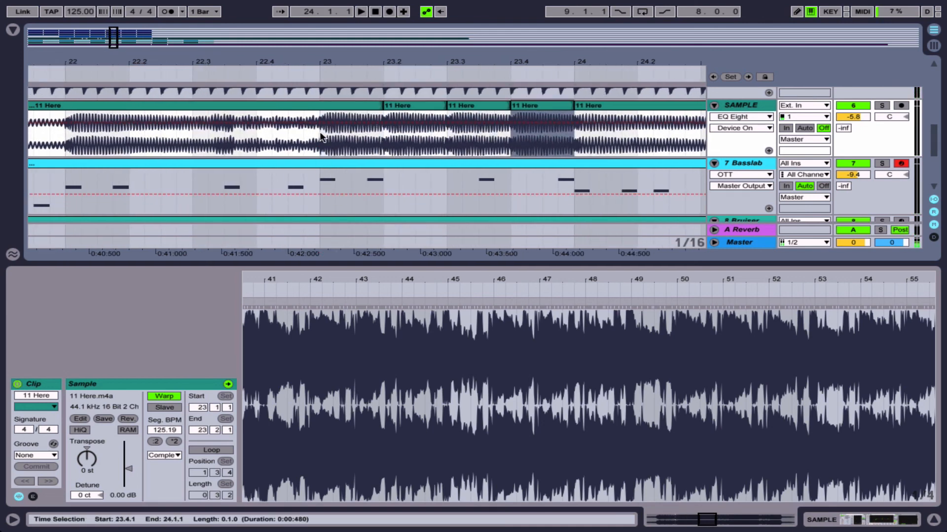
pyautogui.click(69, 141)
pyautogui.press('space')
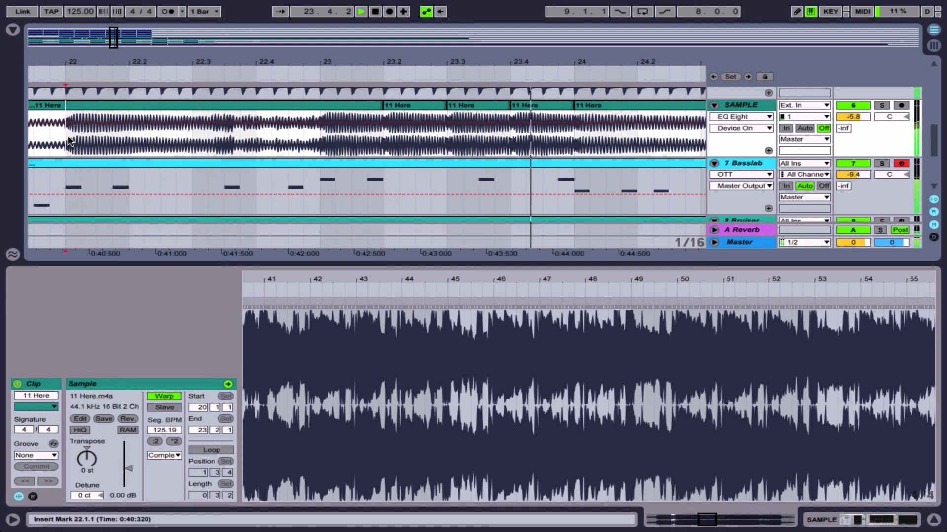
# Step: Shorten the SAMPLE slice at 23.4.1 to end at 23.4.3, duplicate it up to 24.1.1, and play from 22.2.3
pyautogui.press('space')
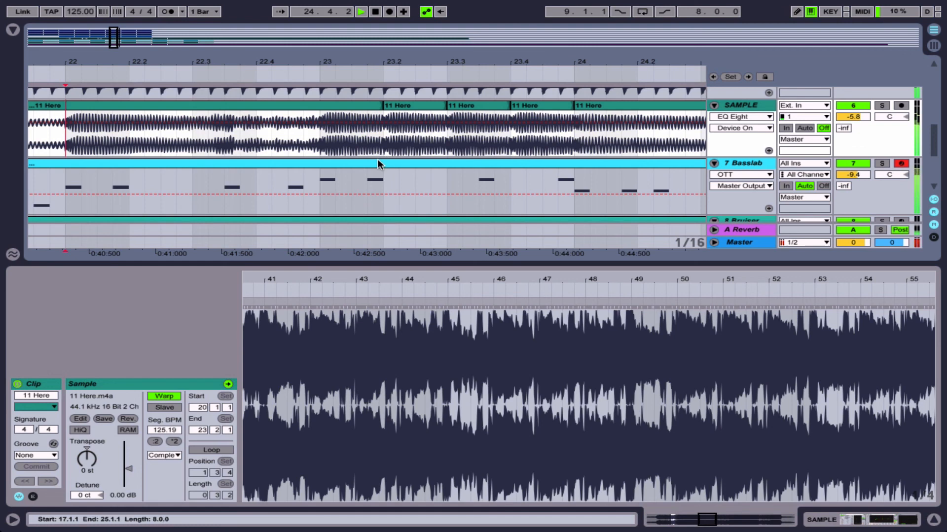
pyautogui.hscroll(3, 377, 159)
pyautogui.moveTo(492, 104); pyautogui.dragTo(468, 105)
pyautogui.hotkey('ctrl', 'd')
pyautogui.click(86, 130)
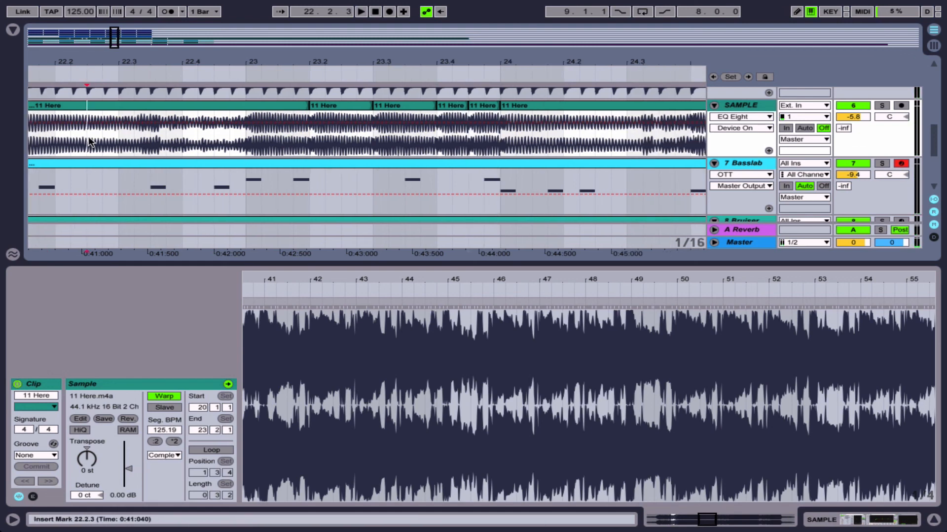
pyautogui.press('space')
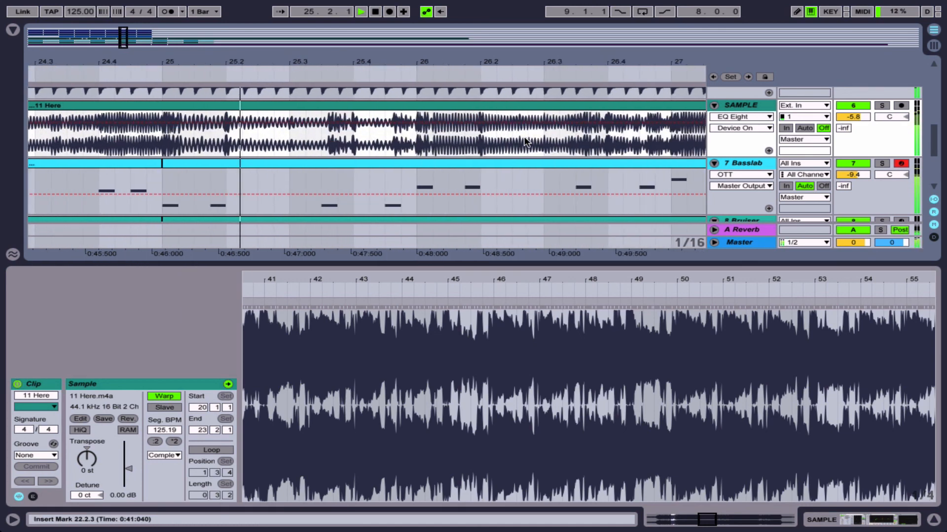
pyautogui.press('space')
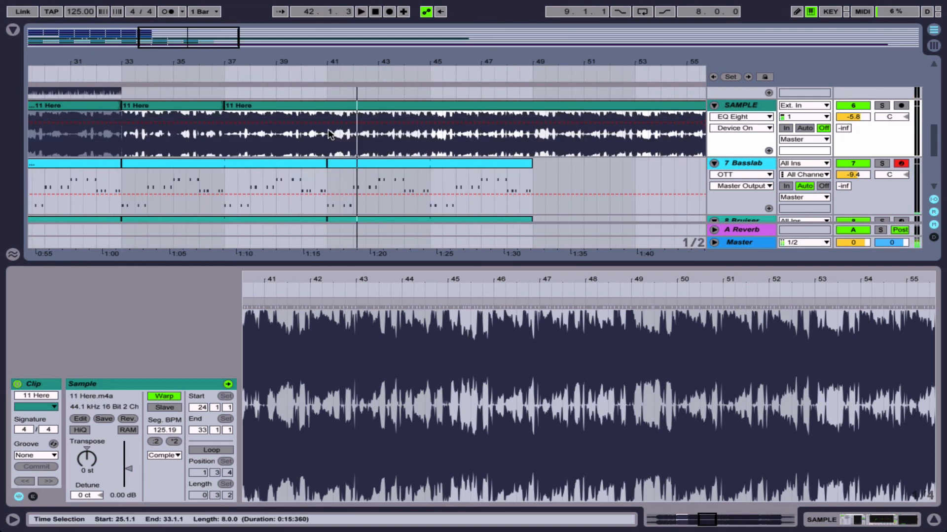
# Step: Play the SAMPLE track from 56.3.1, right after the gap in the waveform, and split the clip at that point
pyautogui.moveTo(328, 130); pyautogui.dragTo(528, 131)
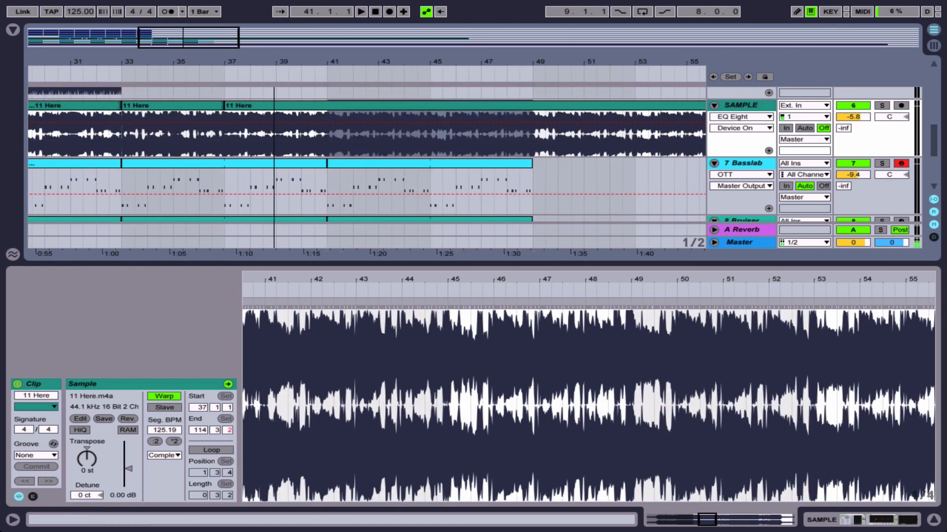
pyautogui.moveTo(274, 61); pyautogui.dragTo(287, 20)
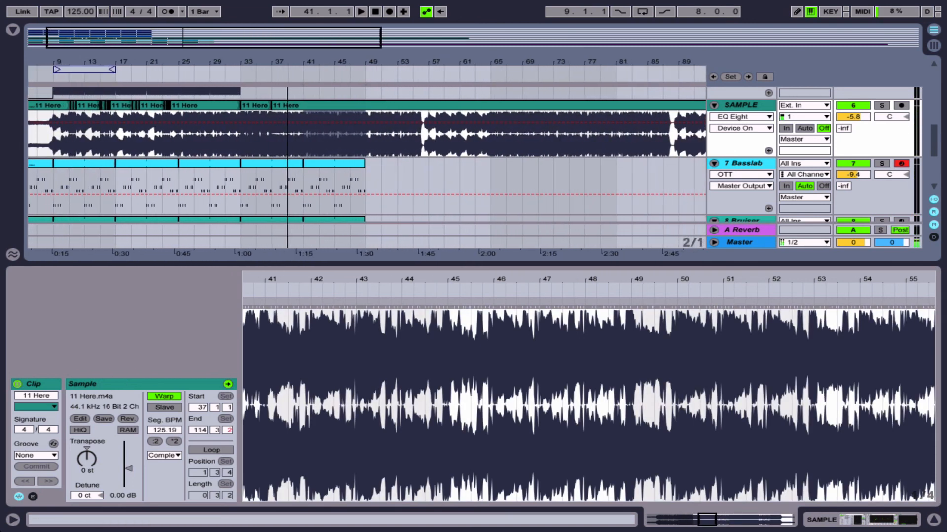
pyautogui.click(424, 133)
pyautogui.moveTo(438, 62); pyautogui.dragTo(419, 129)
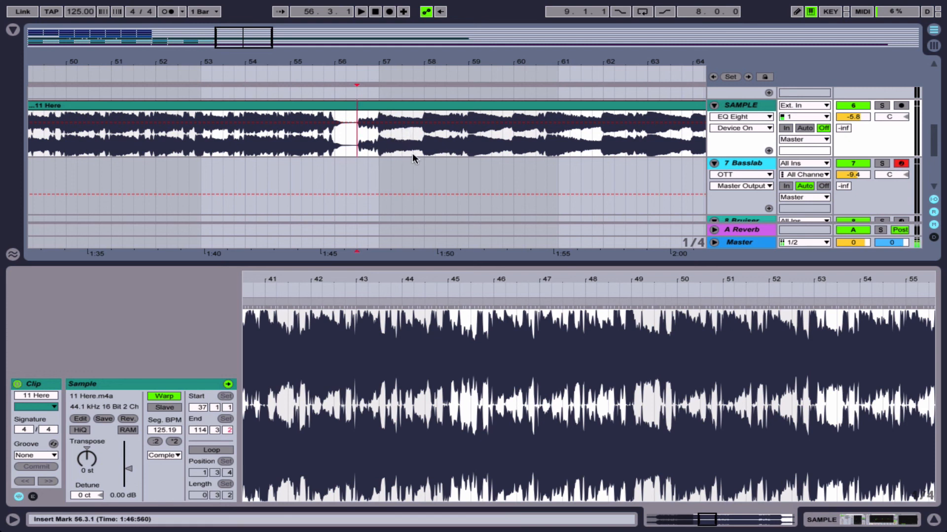
pyautogui.press('space')
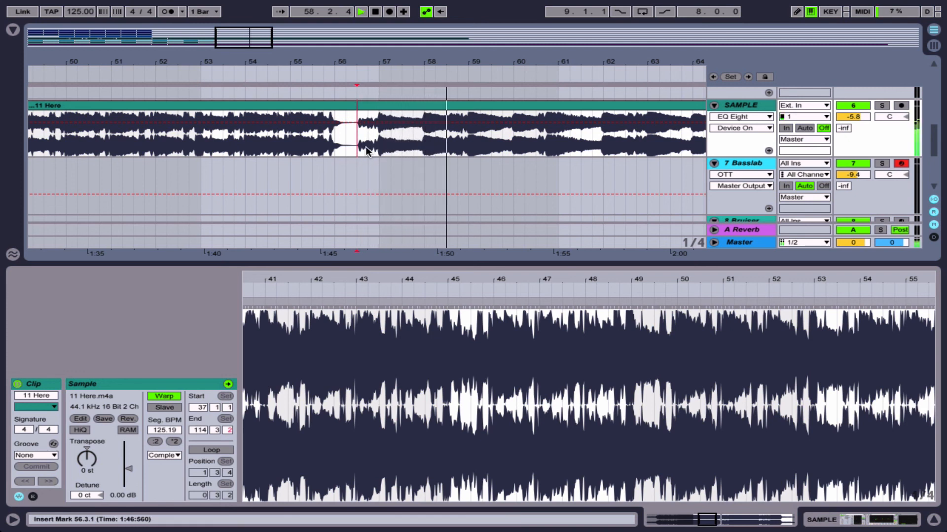
pyautogui.press('space')
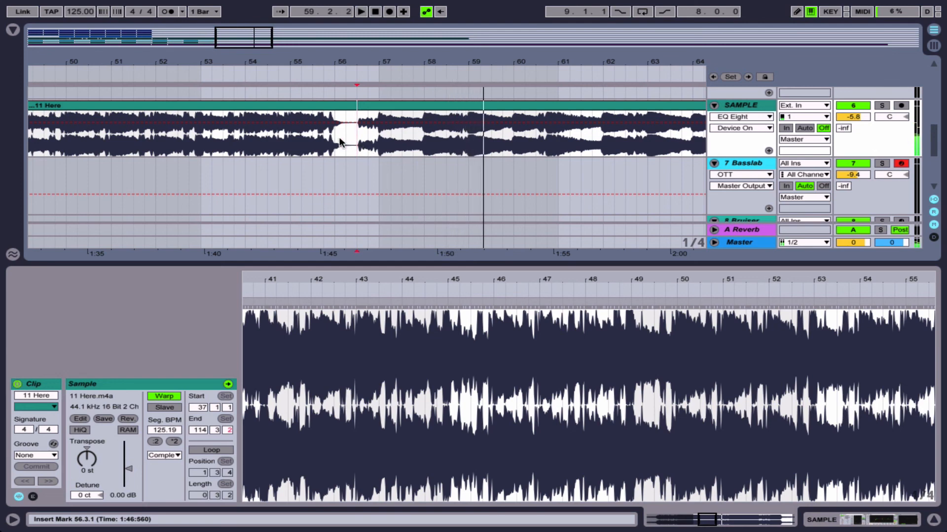
pyautogui.hotkey('ctrl', 'e')
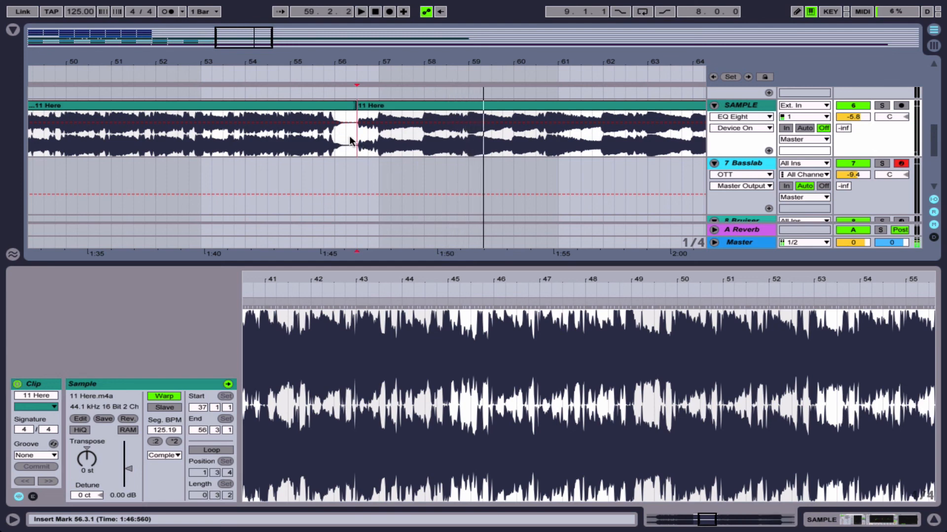
# Step: Check the section following the split by spanning the SAMPLE track from 57.1.1 to 85.1.1
pyautogui.press('-')
pyautogui.press('-')
pyautogui.press('-')
pyautogui.press('-')
pyautogui.press('-')
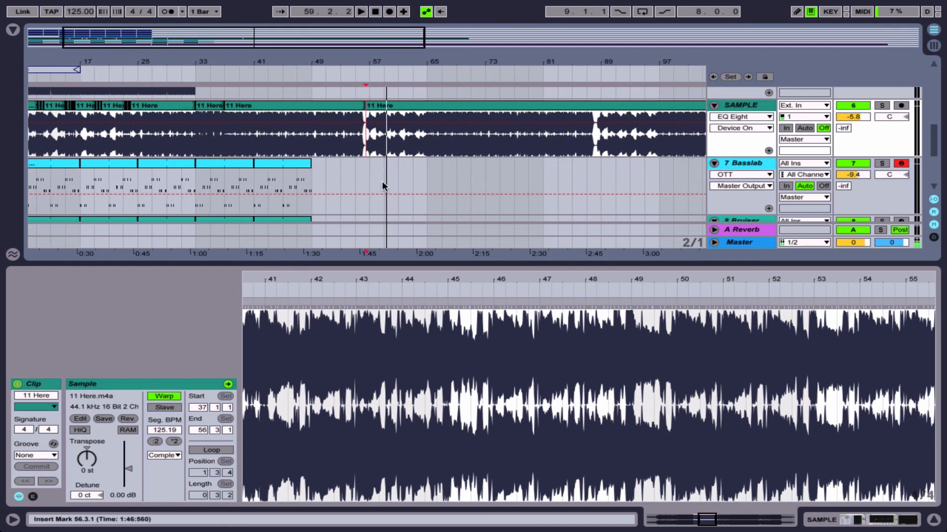
pyautogui.moveTo(368, 144); pyautogui.dragTo(528, 139)
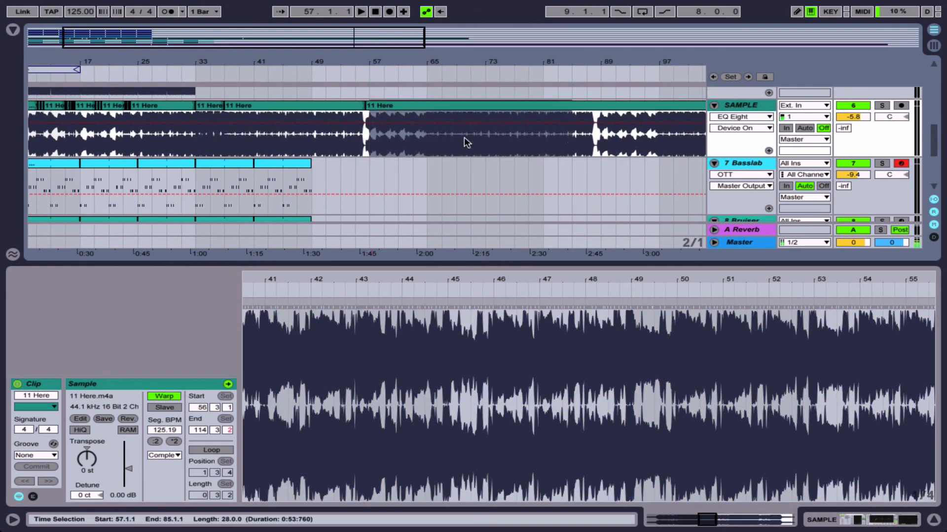
# Step: Span the 5 Audio track from 1.1.1 to 57.1.1 to measure the first section, and look over the tracks below
pyautogui.hscroll(-3, 467, 143)
pyautogui.scroll(3, 263, 179)
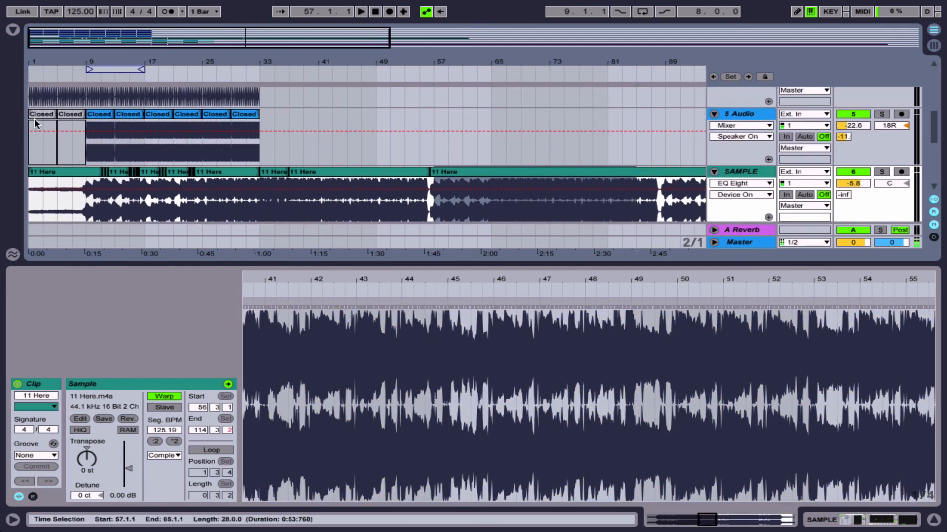
pyautogui.moveTo(30, 131); pyautogui.dragTo(334, 141)
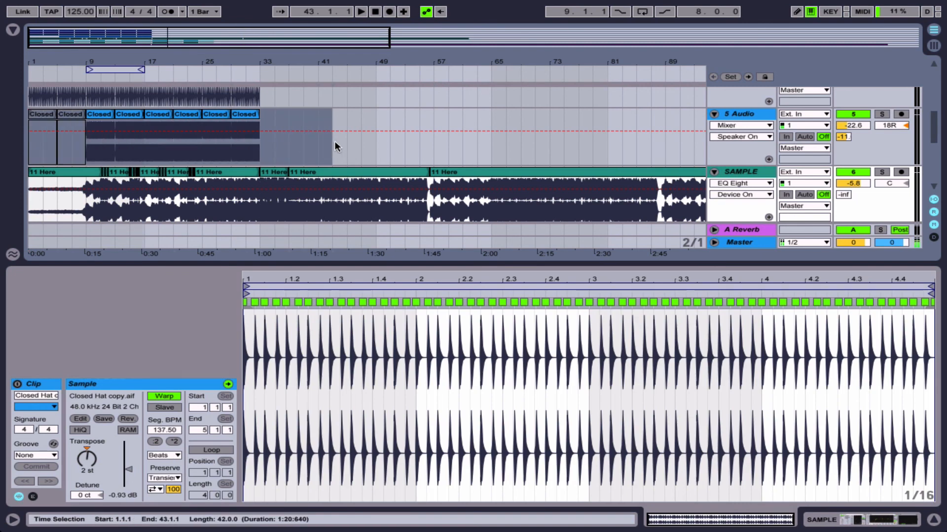
pyautogui.moveTo(402, 159); pyautogui.dragTo(431, 155)
pyautogui.scroll(-5, 219, 167)
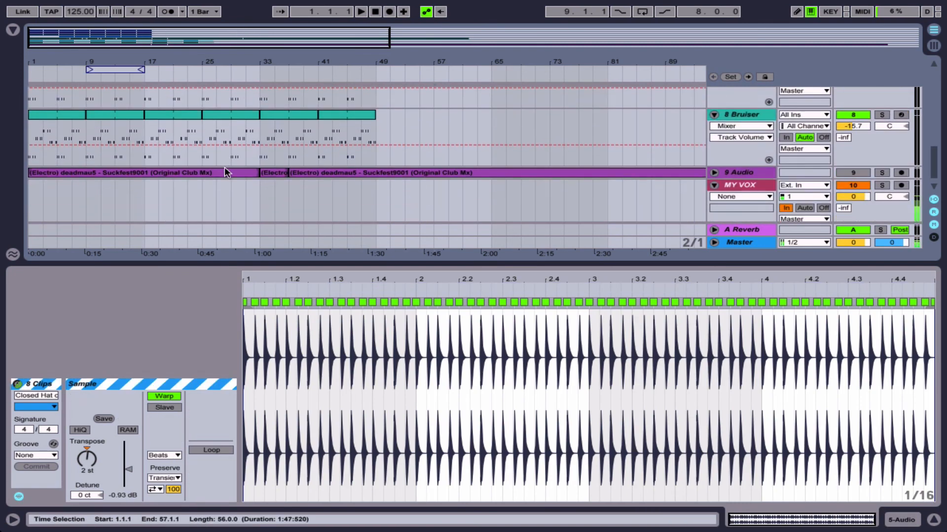
pyautogui.scroll(5, 224, 166)
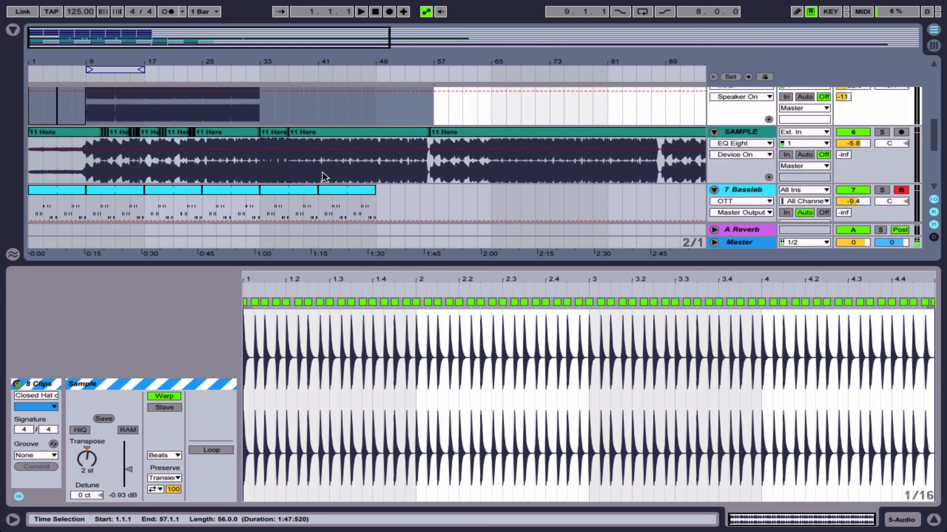
# Step: Audition the short SAMPLE clip that starts at 33.1.1
pyautogui.click(283, 132)
pyautogui.press('space')
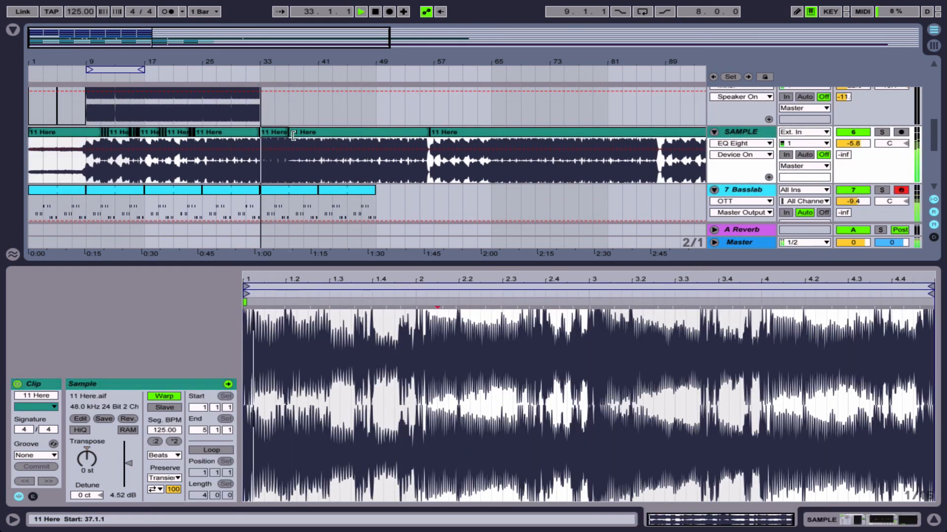
pyautogui.press('space')
# Step: Duplicate the 29.1.1 to 33.1.1 clips of the KICK, HAT LOOP, OPEN HAT and 5 Audio tracks six times, up to 57.1.1
pyautogui.scroll(3, 234, 180)
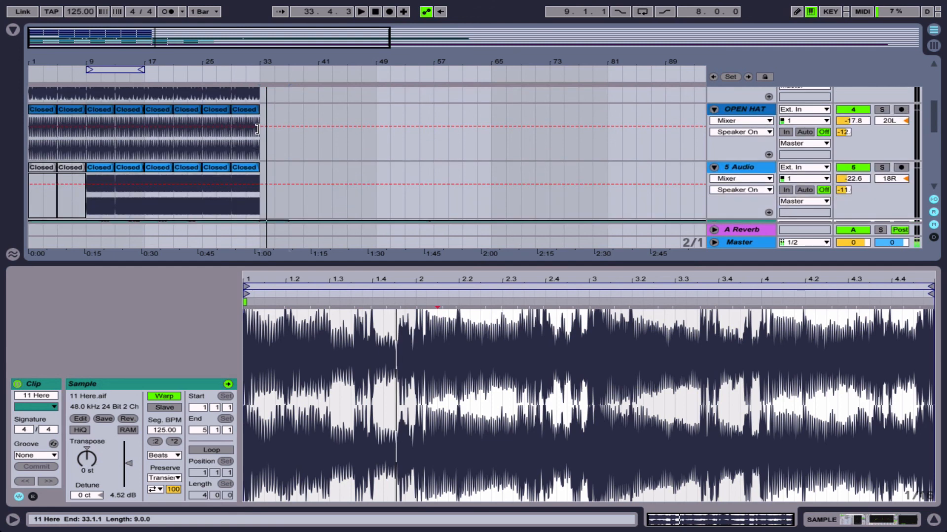
pyautogui.click(212, 168)
pyautogui.scroll(2, 249, 167)
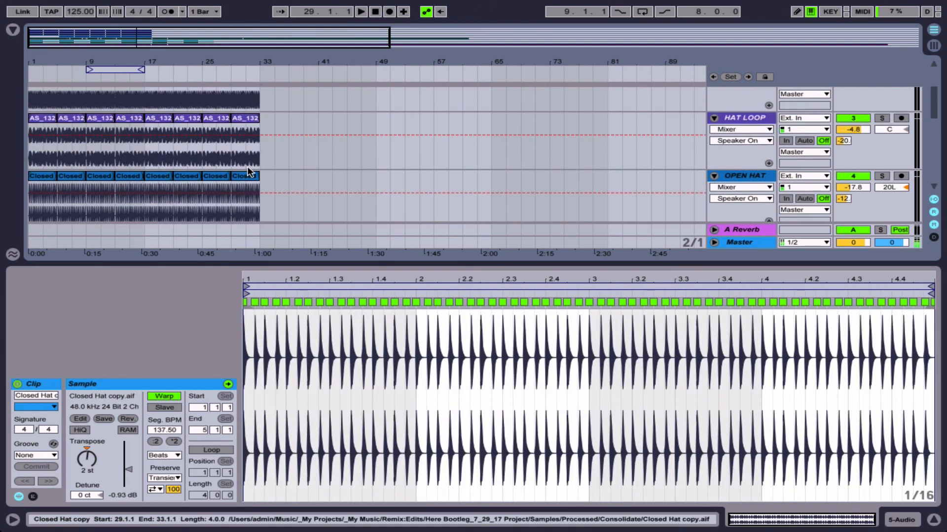
pyautogui.scroll(3, 250, 164)
pyautogui.keyDown('shift'); pyautogui.click(255, 148); pyautogui.keyUp('shift')
pyautogui.press('super+d')
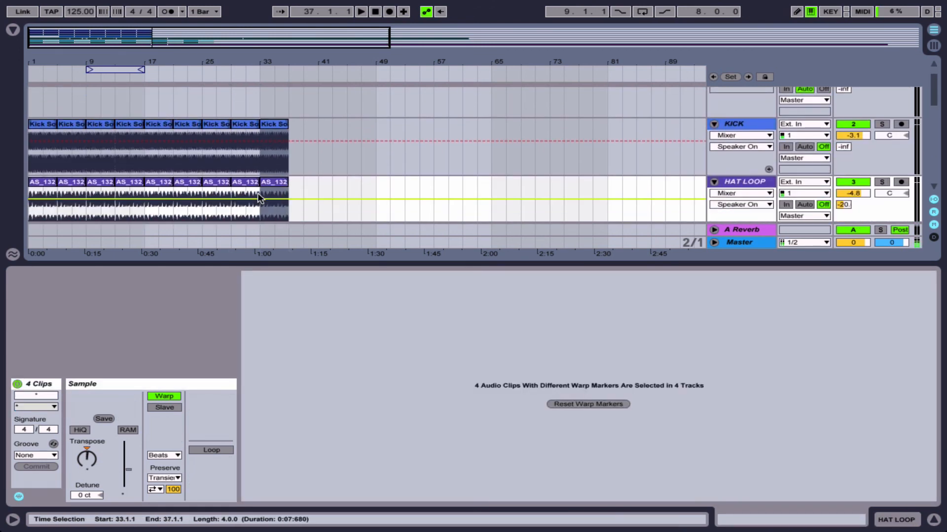
pyautogui.press('super+d')
pyautogui.scroll(-3, 258, 193)
pyautogui.press('super+d')
pyautogui.press('super+d')
pyautogui.press('super+d')
pyautogui.press('super+d')
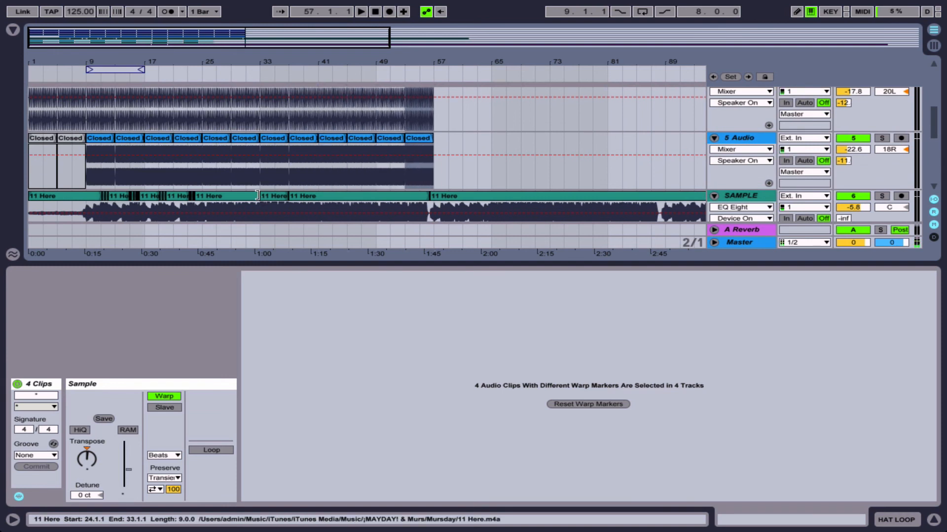